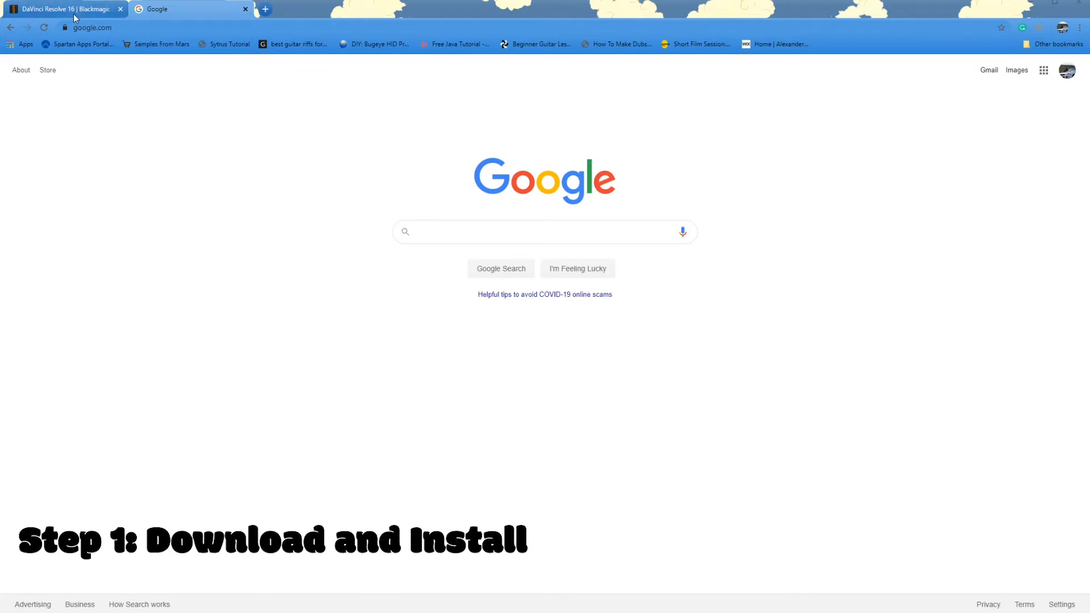
- Bring up the DaVinci Resolve 16 product page and download the free version for Windows
click(488, 229)
text(Davinci resolve)
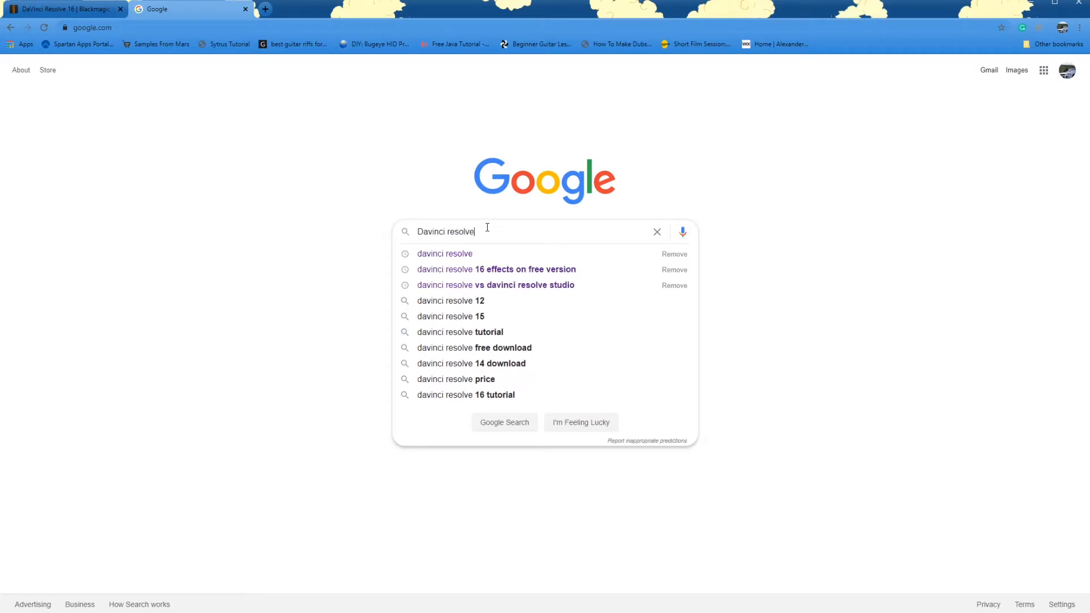
click(52, 11)
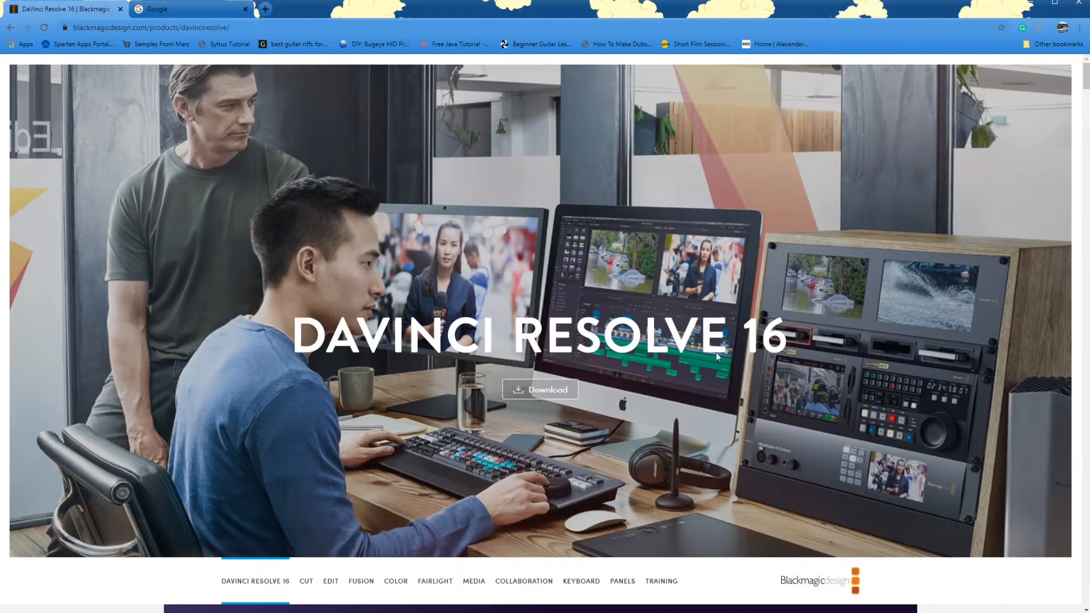
click(550, 389)
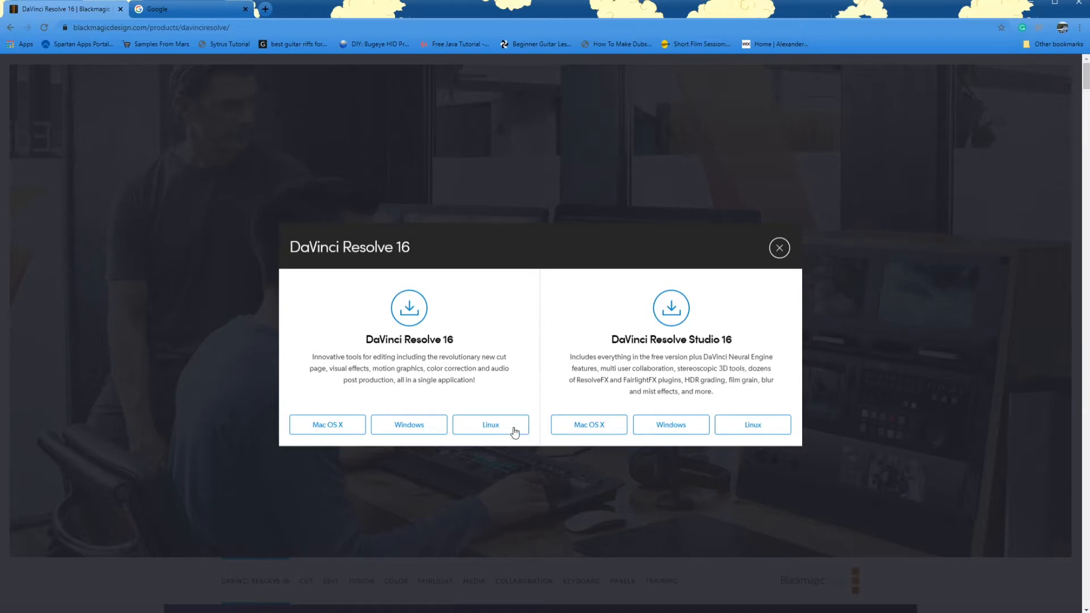
click(428, 426)
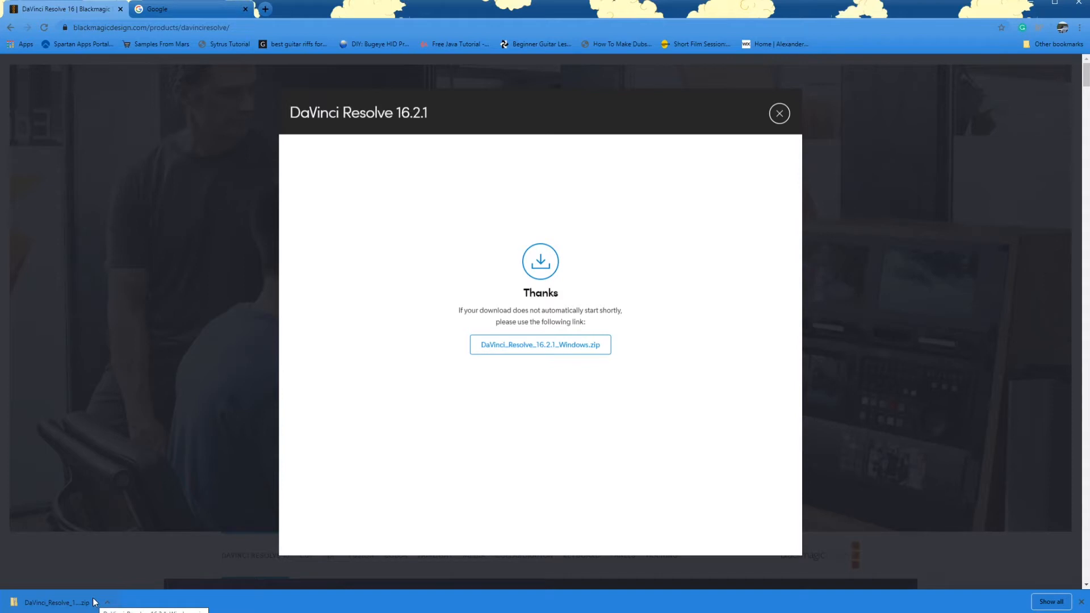
- Open the downloaded DaVinci Resolve zip archive and launch the DaVinci_Resolve_16.2.1_Windows installer
click(57, 603)
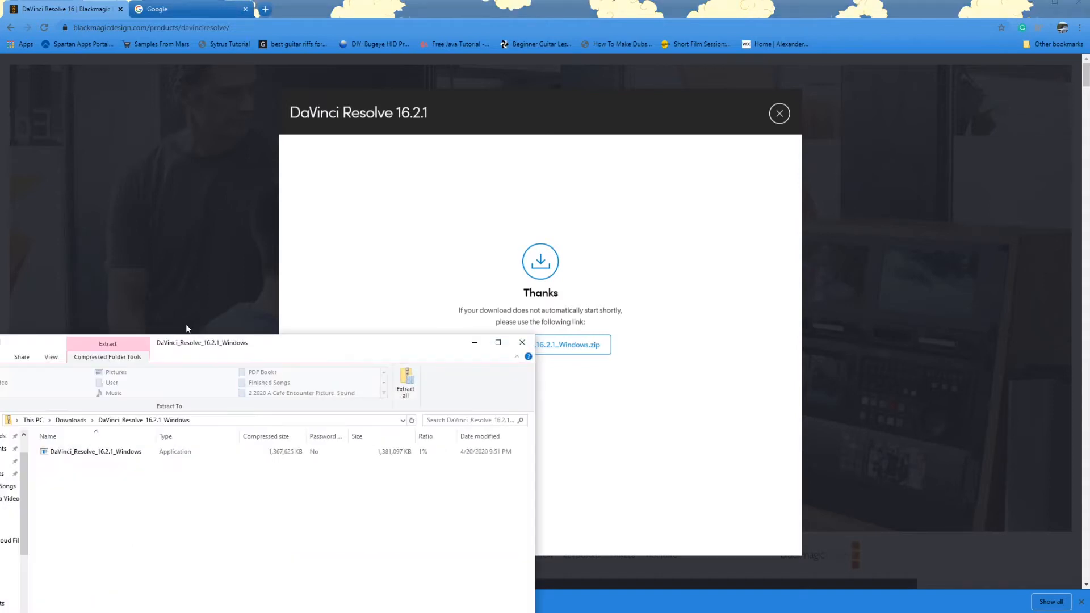
drag(269, 348, 469, 194)
click(321, 305)
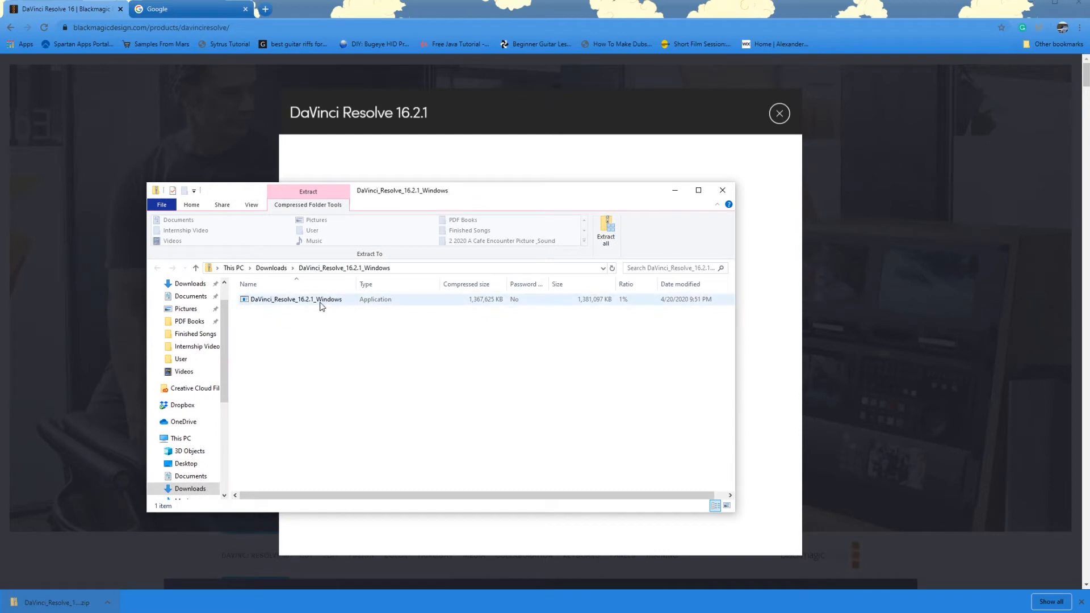
click(316, 306)
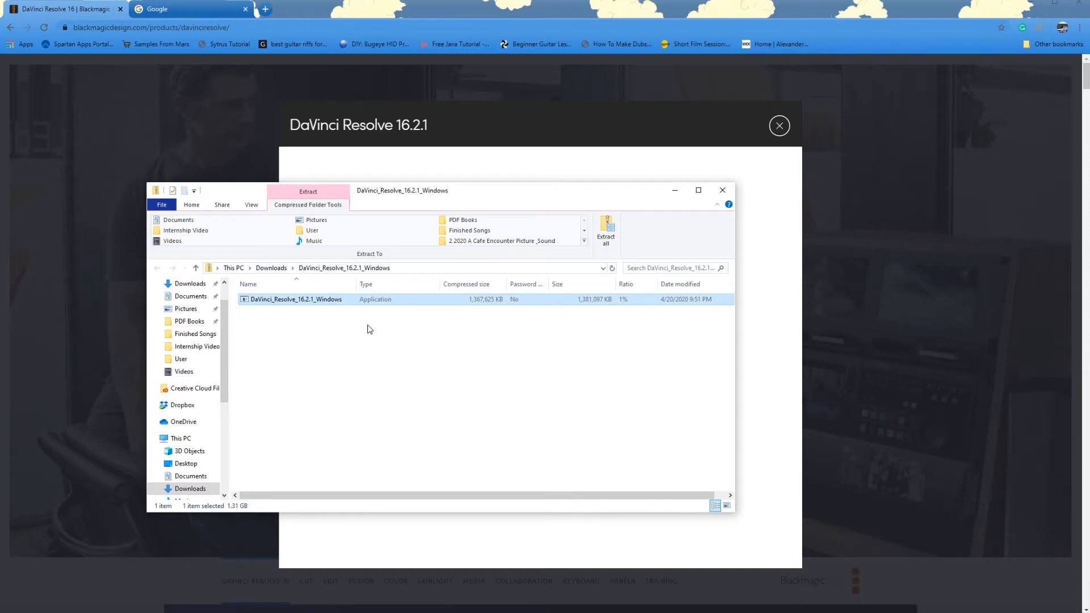
click(332, 341)
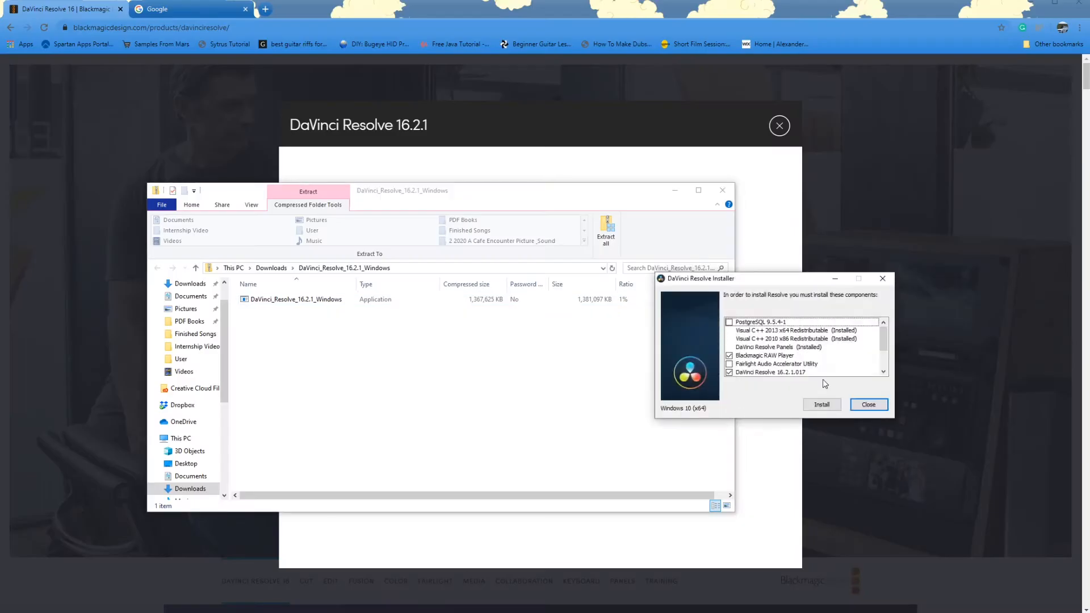
- Review the list of components offered by the installer, and close the installer and the archive window without installing
scroll(879, 344, down, 2)
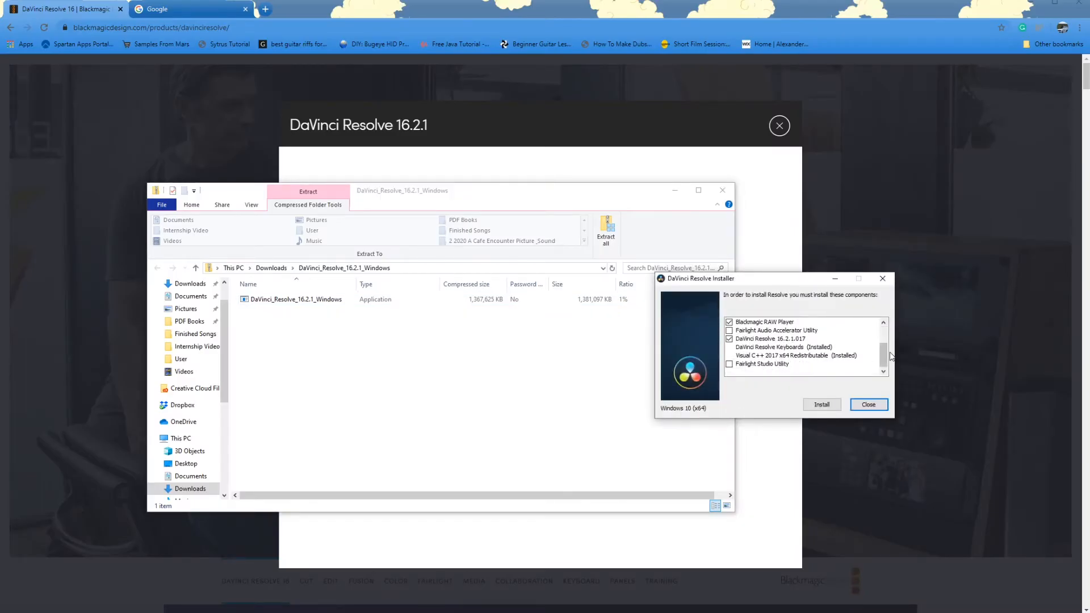
scroll(821, 356, up, 3)
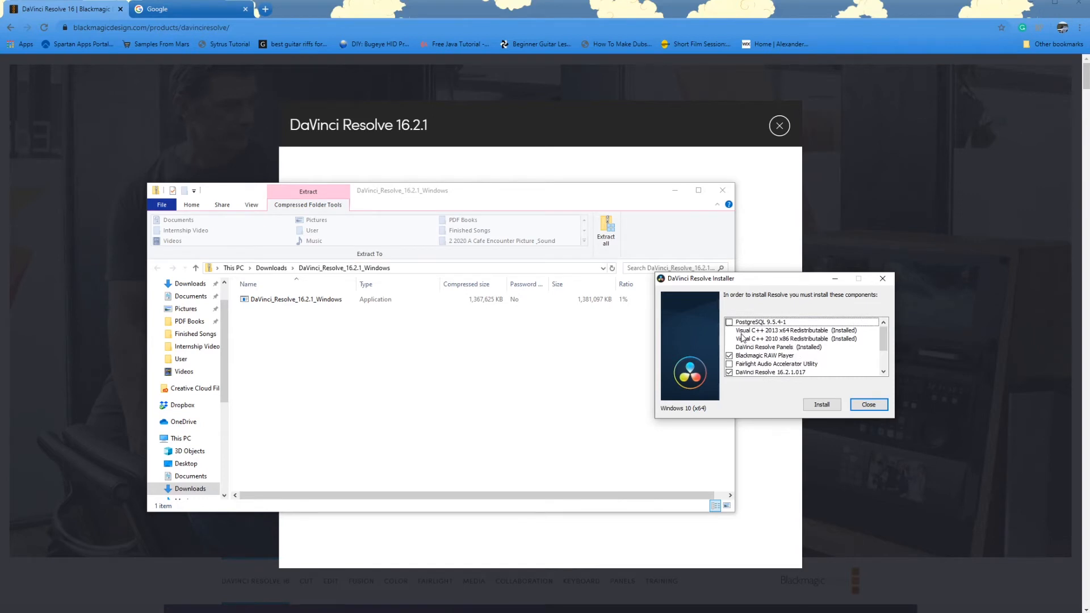
scroll(821, 343, down, 2)
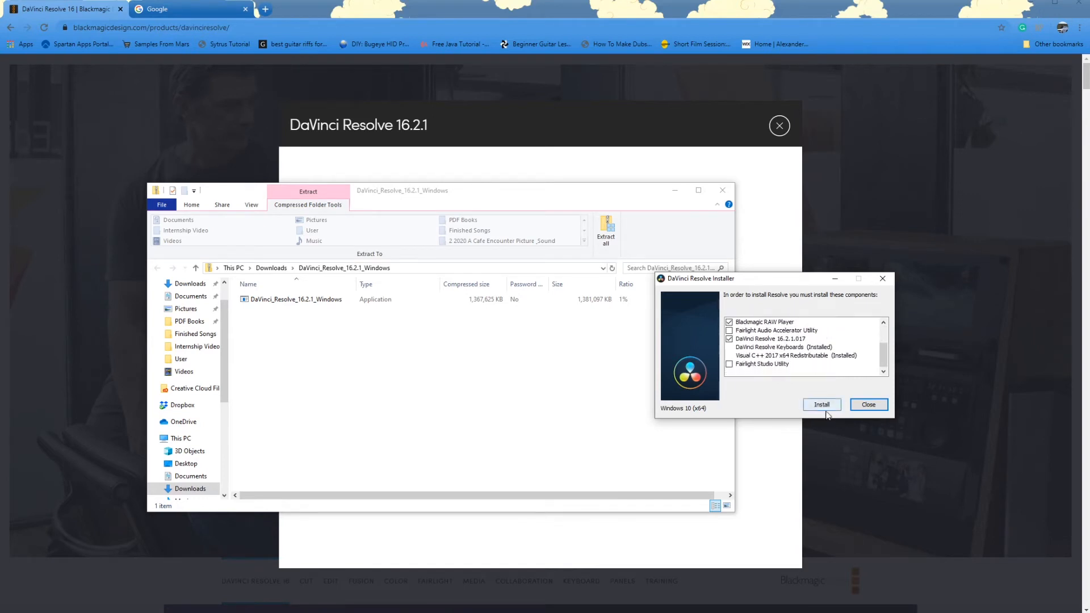
click(870, 405)
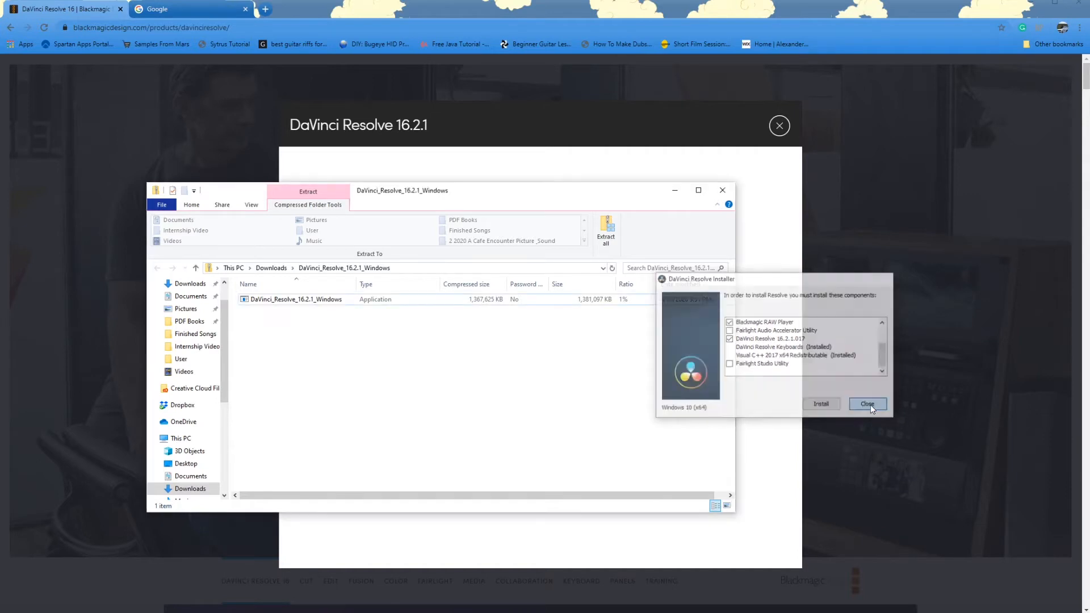
click(720, 191)
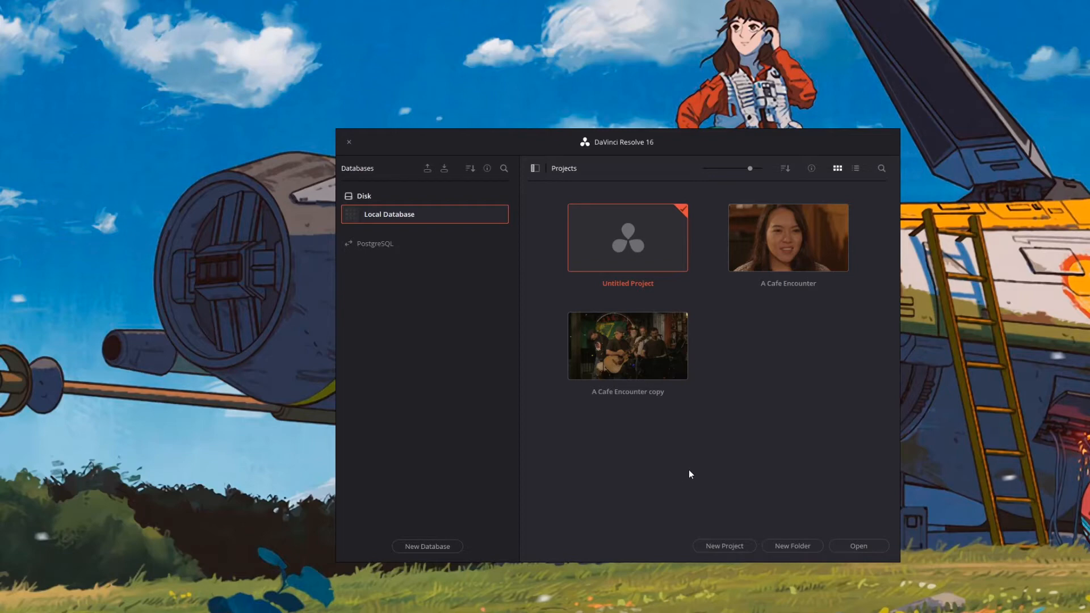
- Create a new project named "Resolve Tutorial" in the local database
click(722, 544)
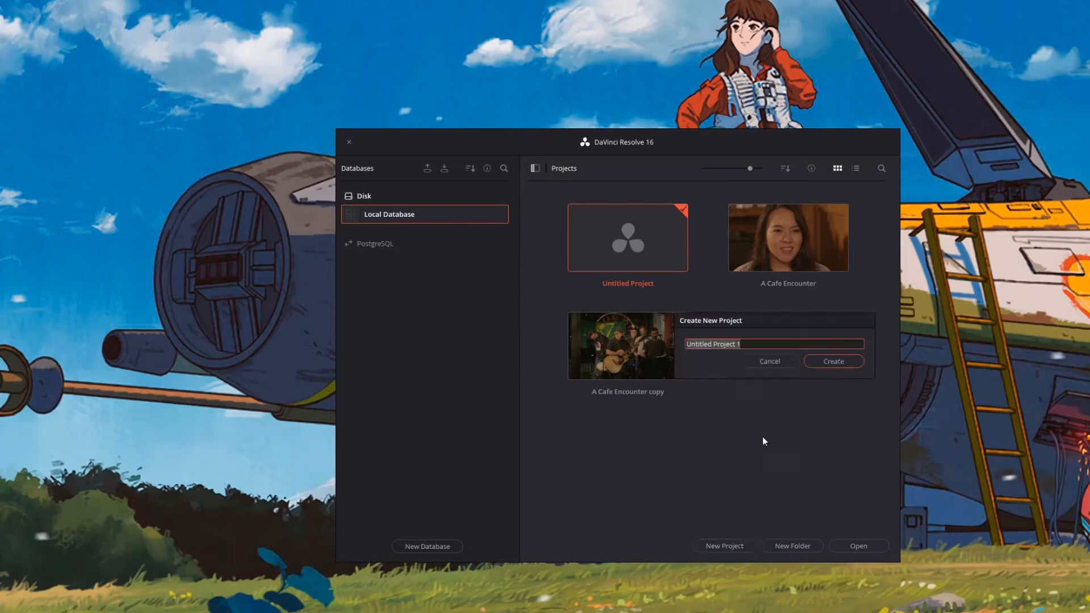
key(BackSpace)
text(Resolve Tutorial)
click(829, 362)
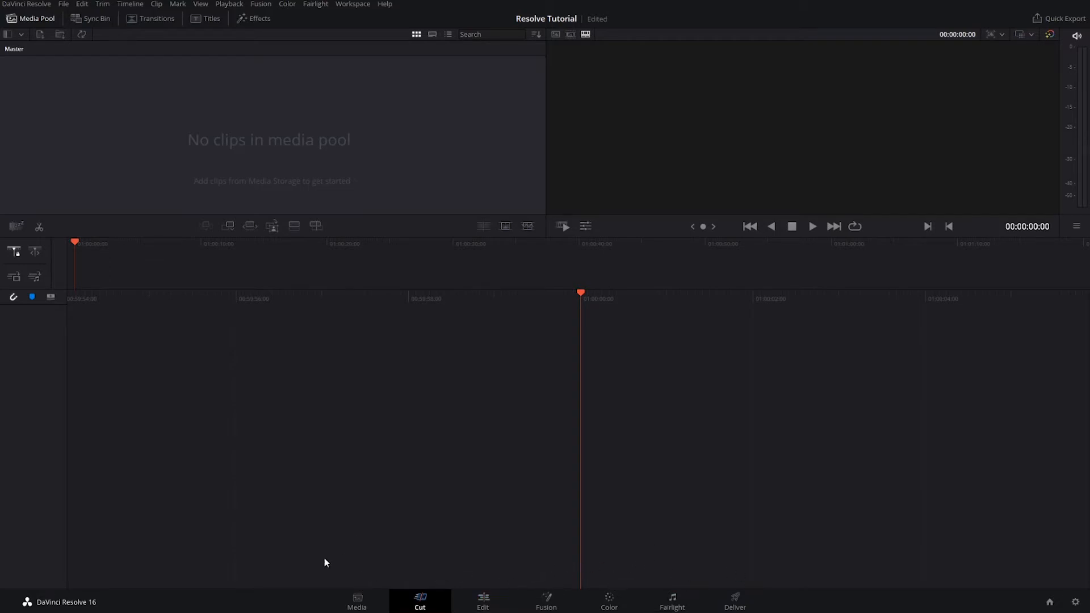
- Look through the Media, Cut, Edit, Fusion, Color, Fairlight and Deliver pages of the empty project
click(363, 600)
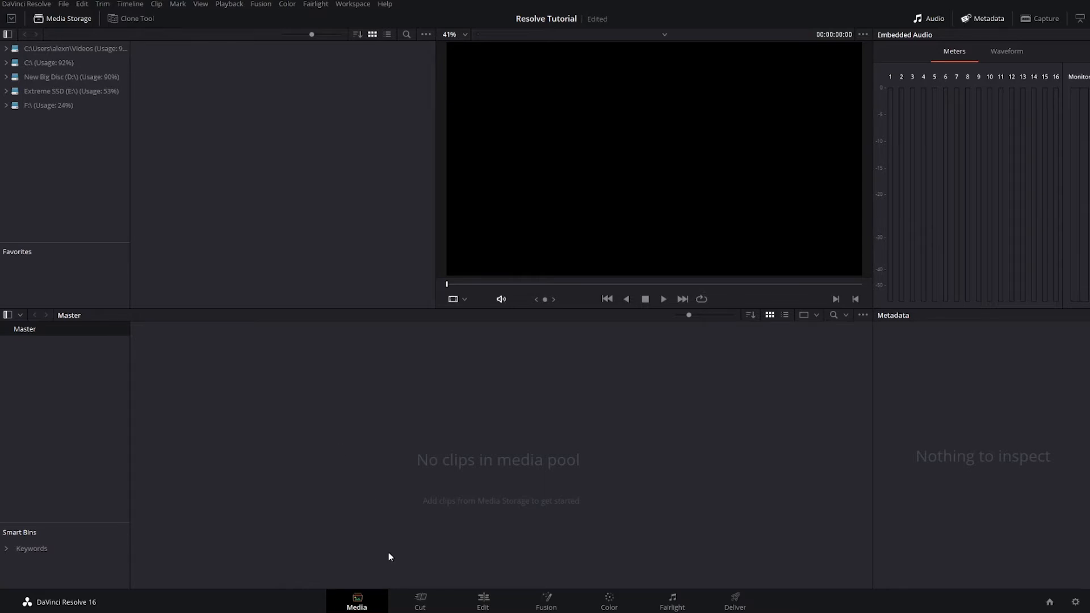
click(430, 602)
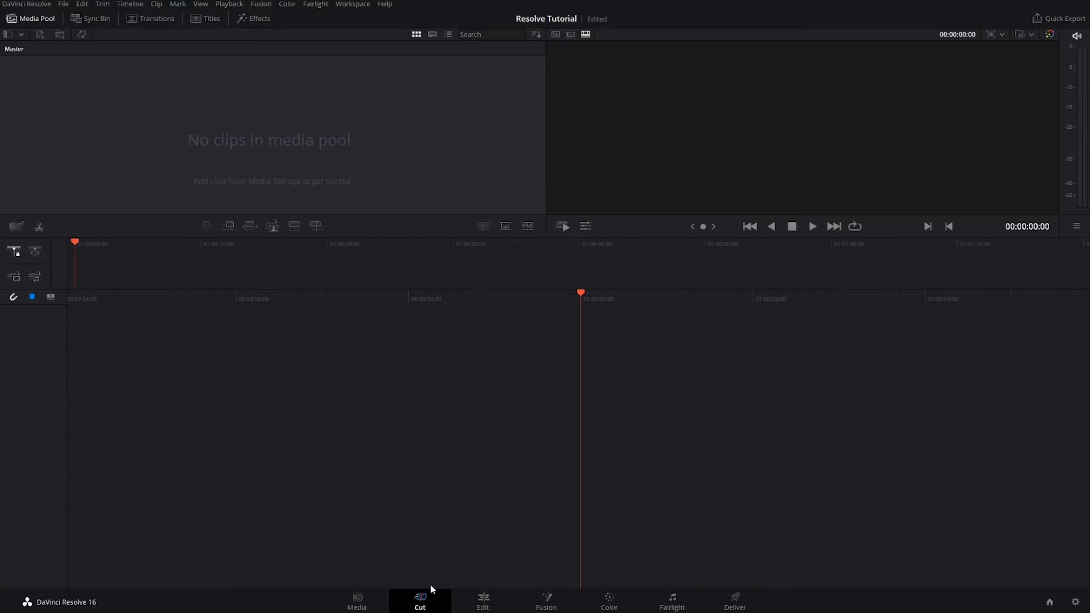
click(499, 605)
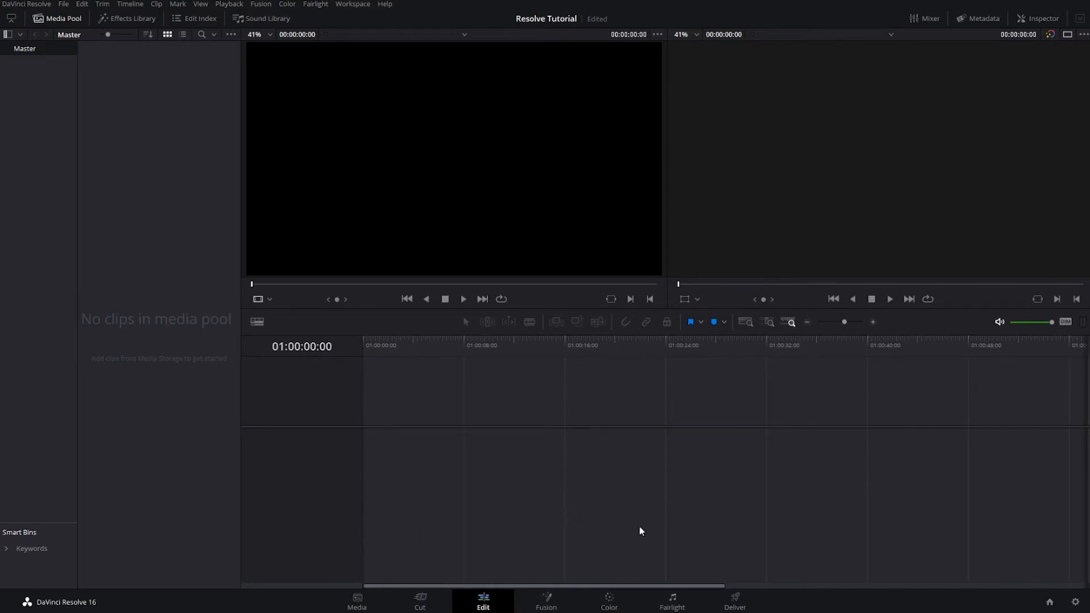
click(548, 604)
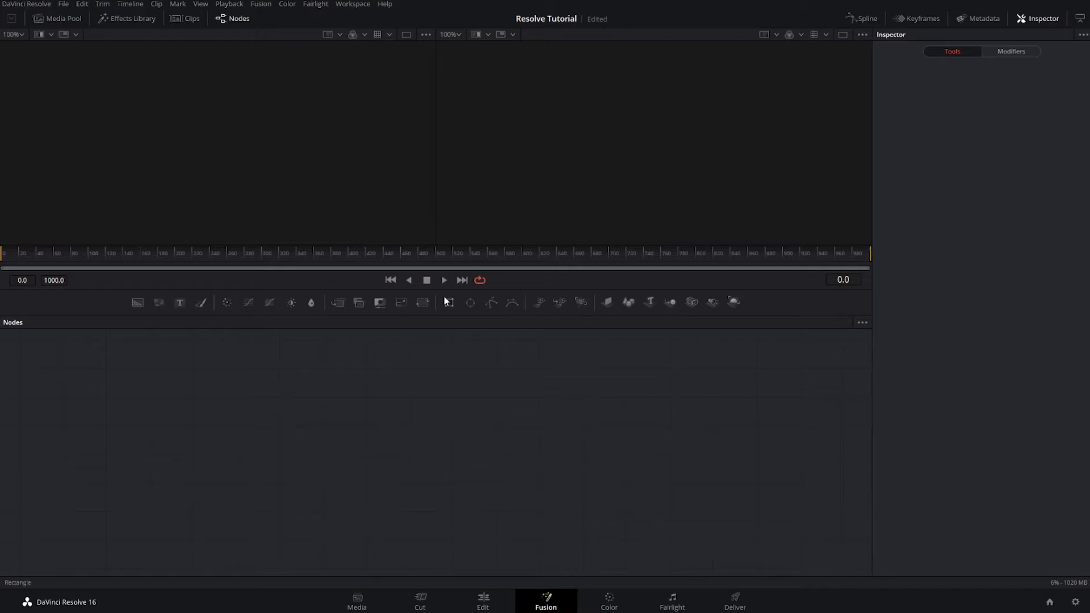
click(609, 600)
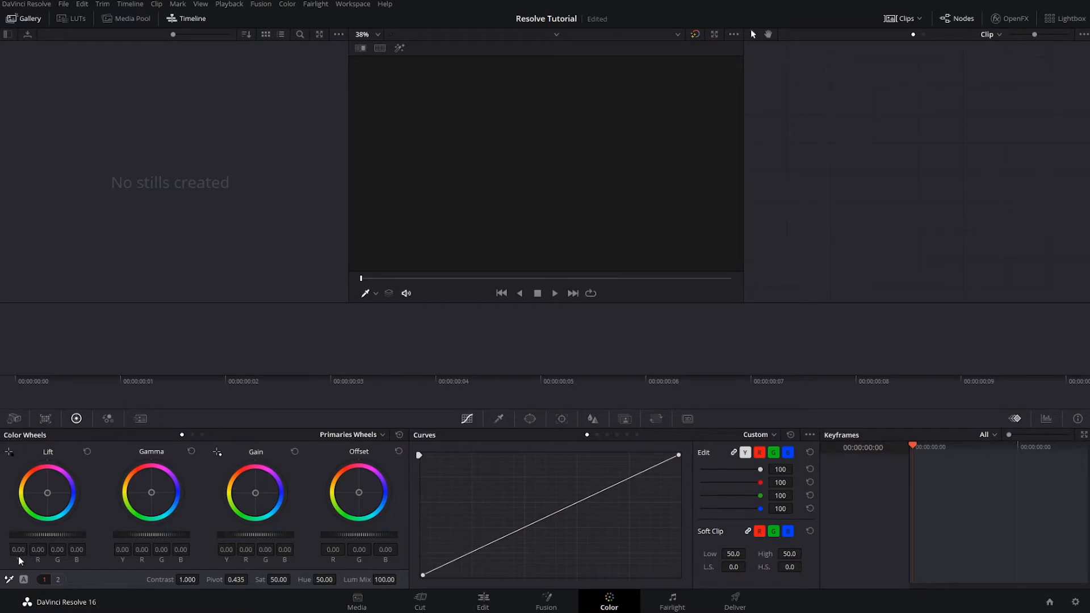
click(680, 606)
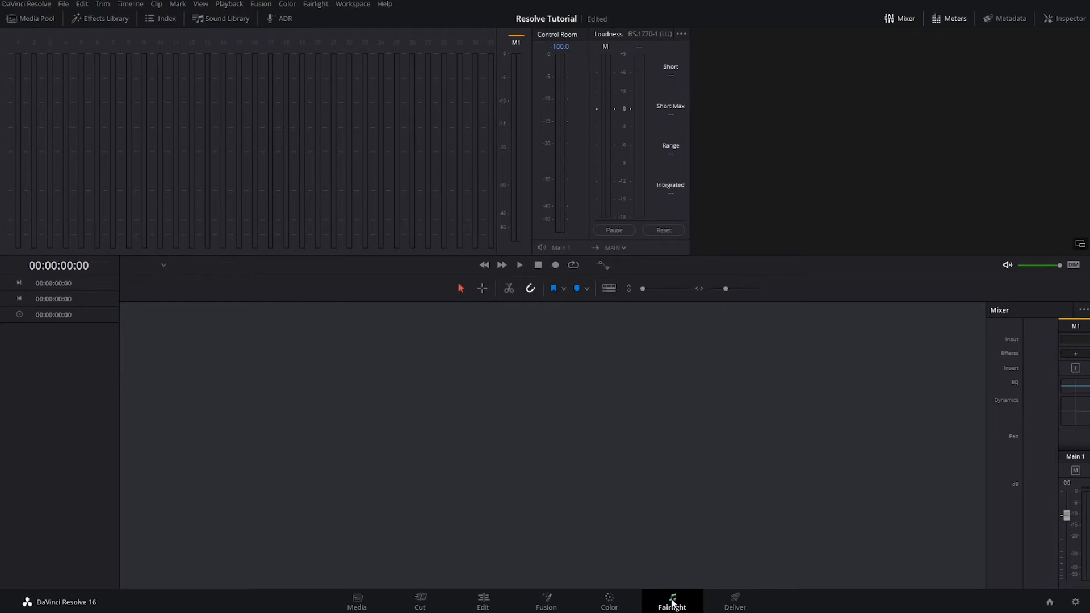
click(732, 601)
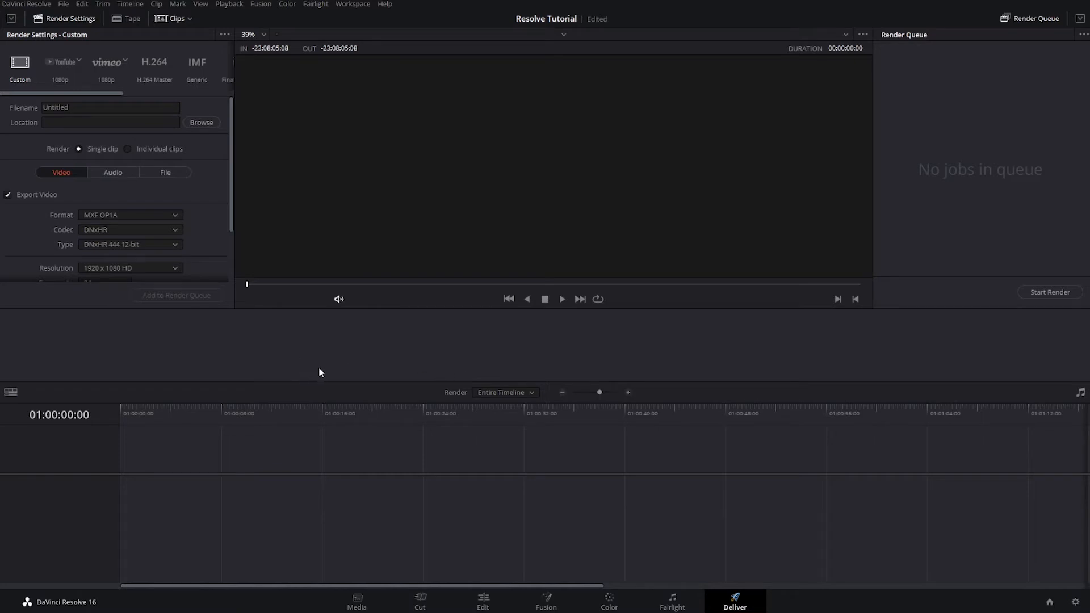
- Import CAFE ENCOUNTER 1st Roll_ROLL 1_3B_1 from "2 2020 A Cafe Encounter Picture & Sound" on Extreme SSD (E:), keeping the project frame rate
click(379, 603)
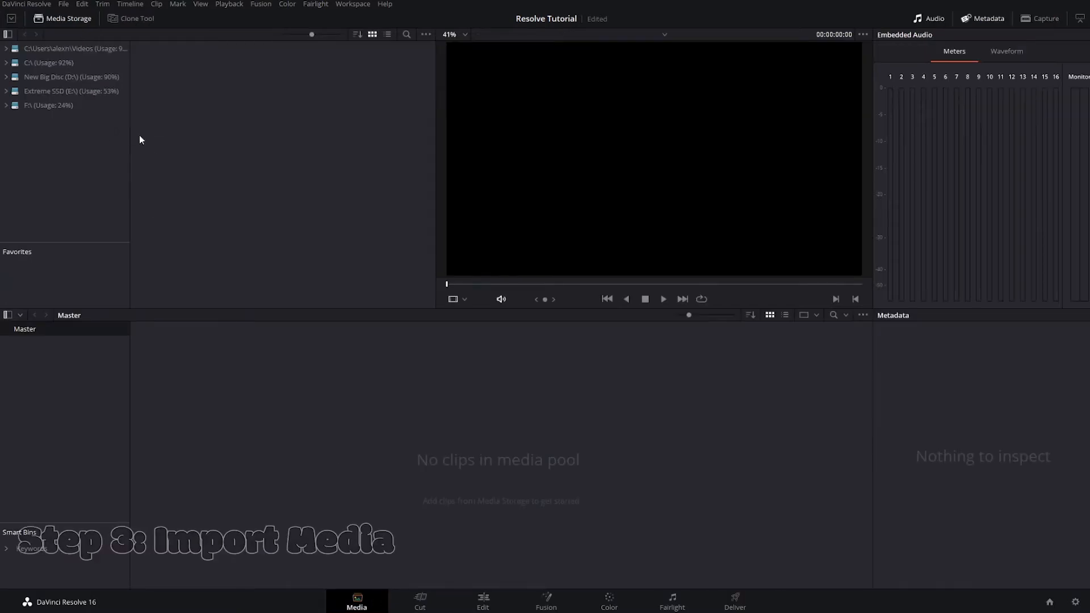
click(67, 7)
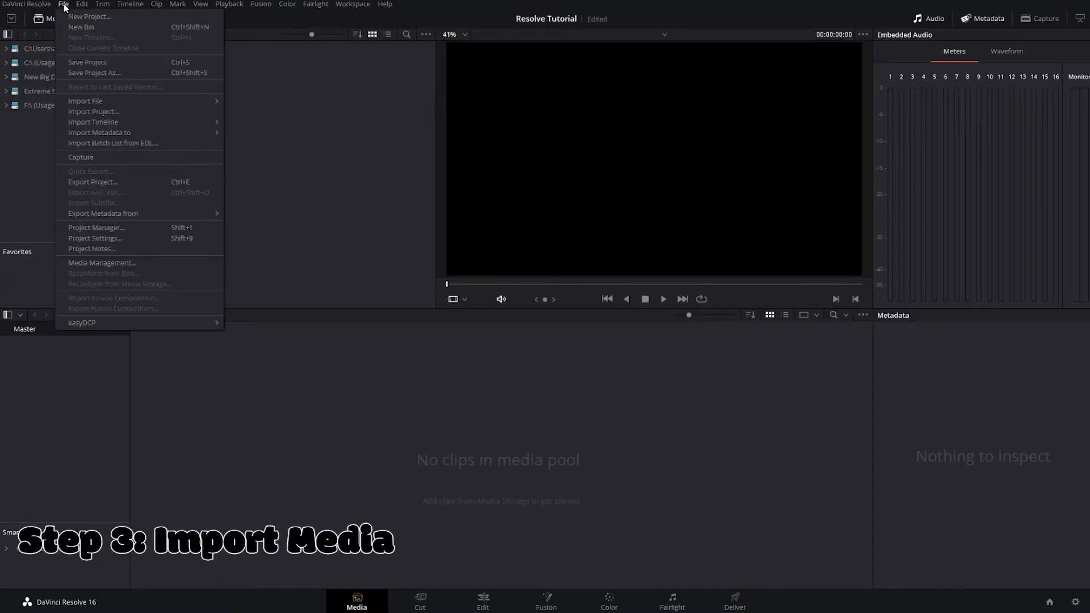
mouse_move(132, 102)
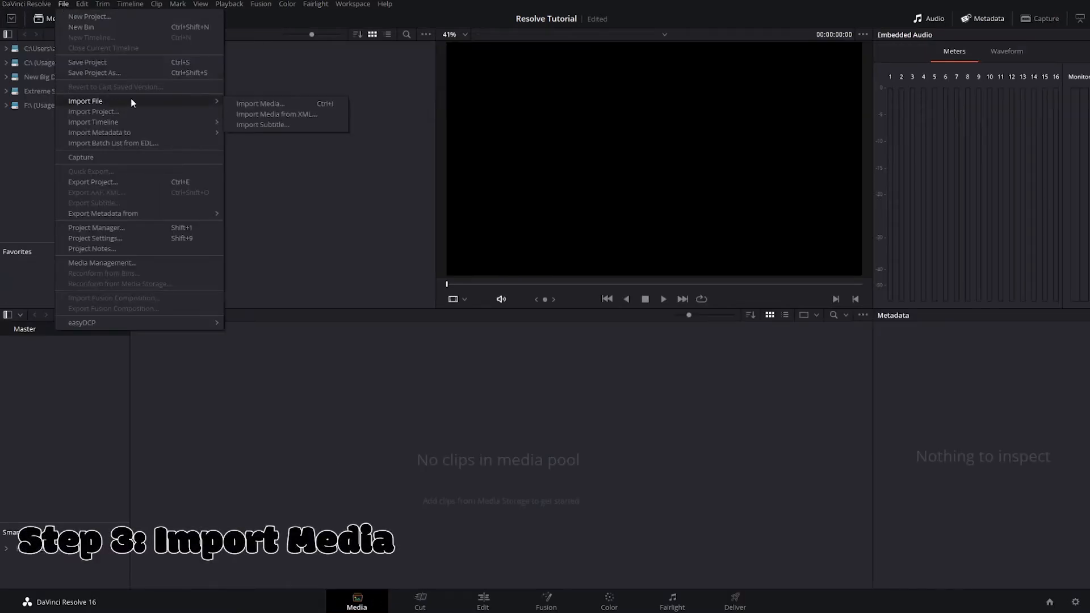
click(285, 108)
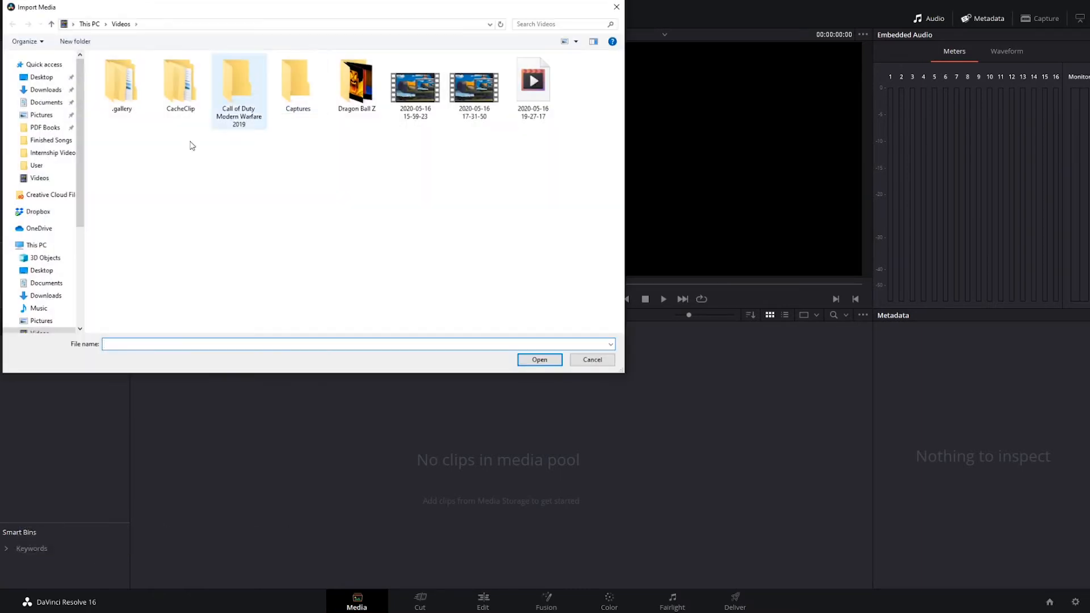
scroll(34, 273, down, 2)
click(64, 315)
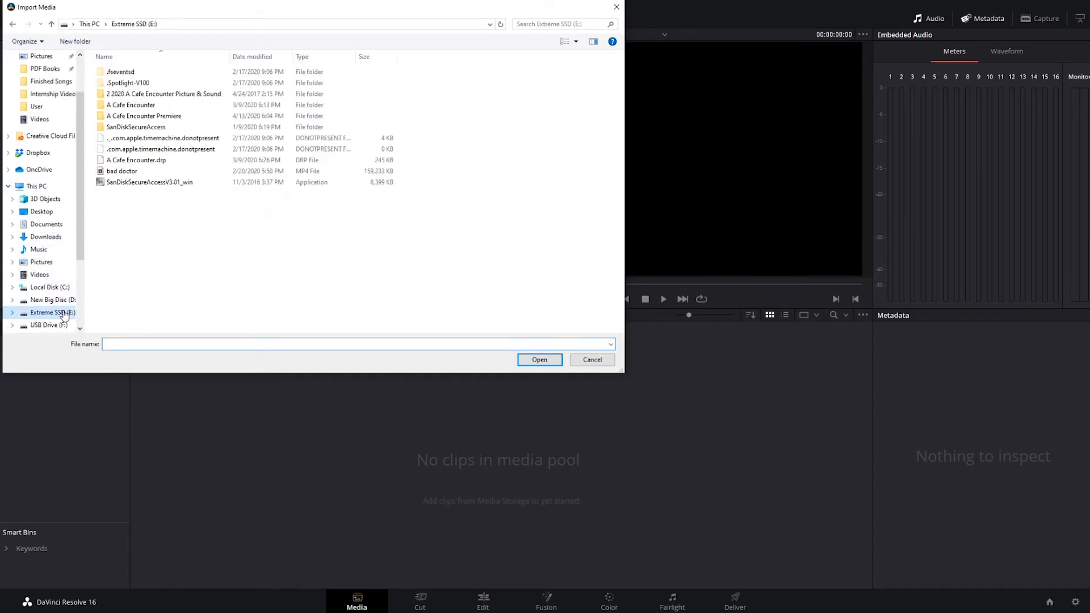
double_click(160, 95)
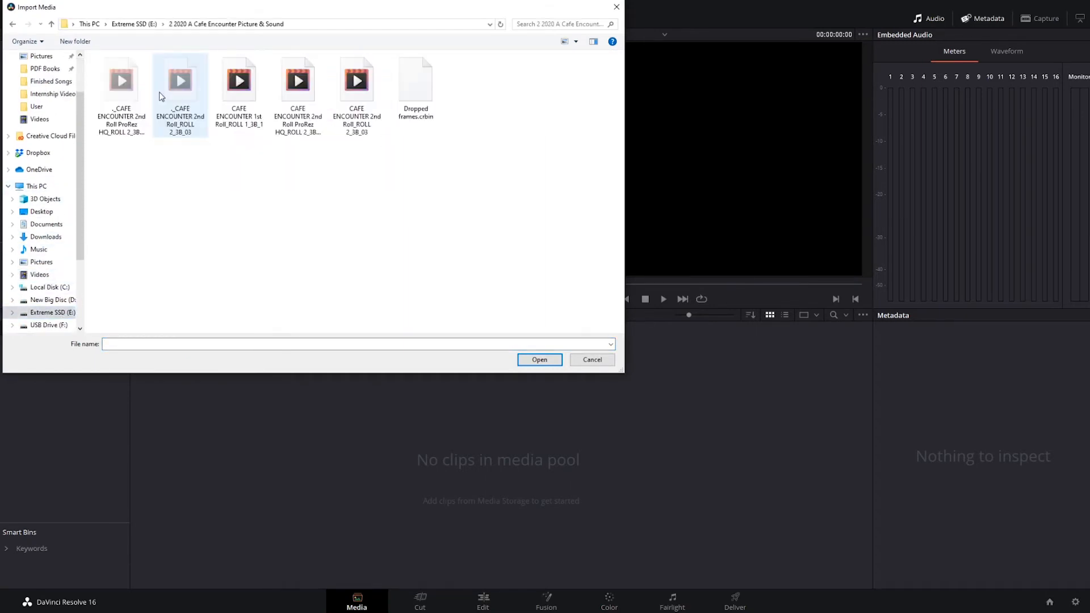
double_click(241, 85)
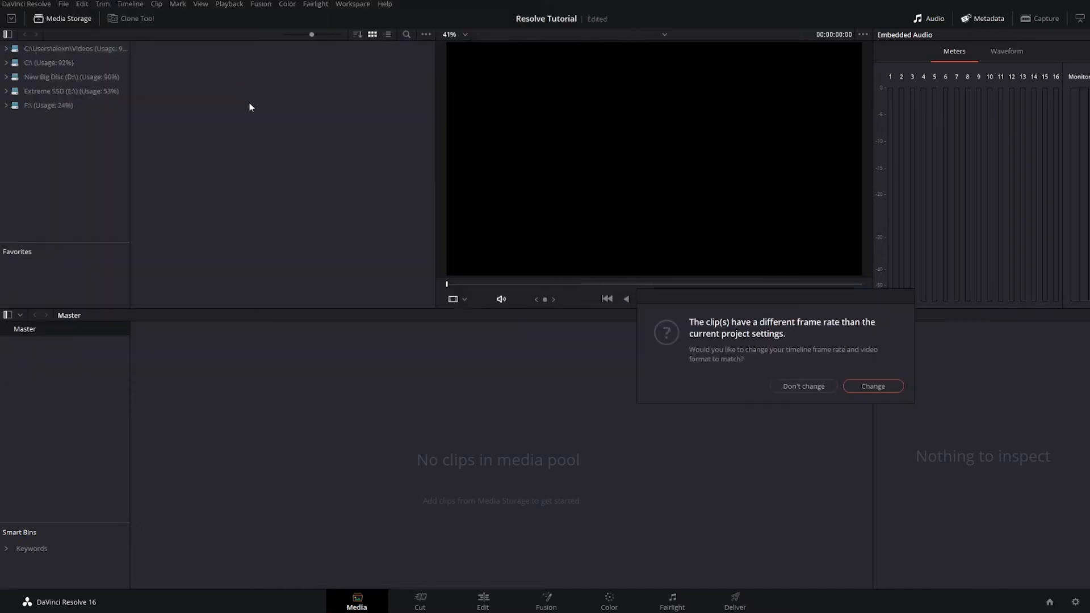
click(803, 386)
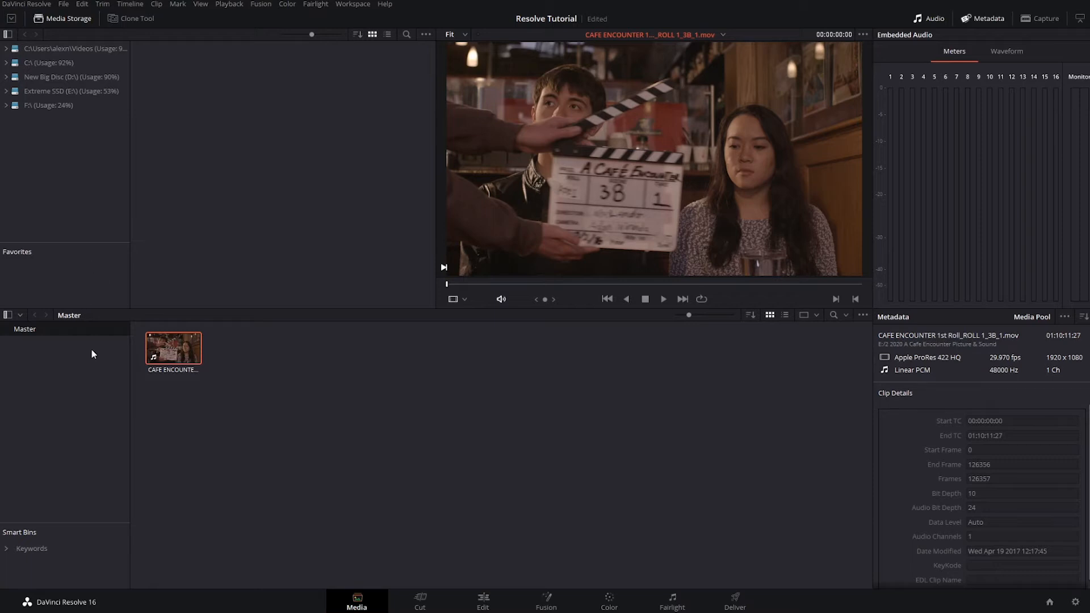
- On the Cut page, place the imported café clip on a new timeline and move the playhead to 01:04:11:20
click(425, 602)
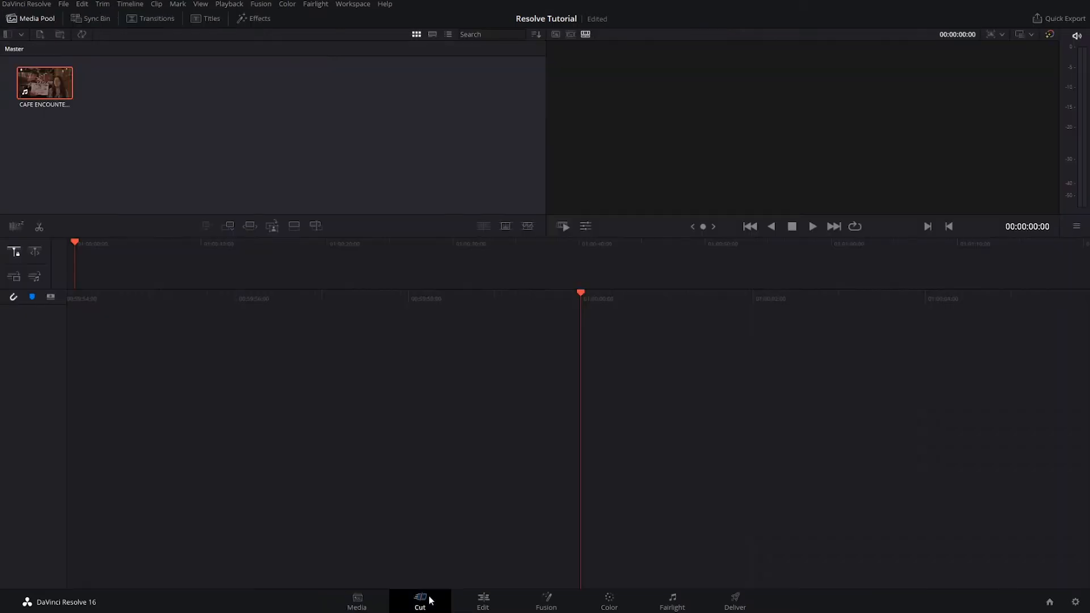
drag(42, 94, 89, 292)
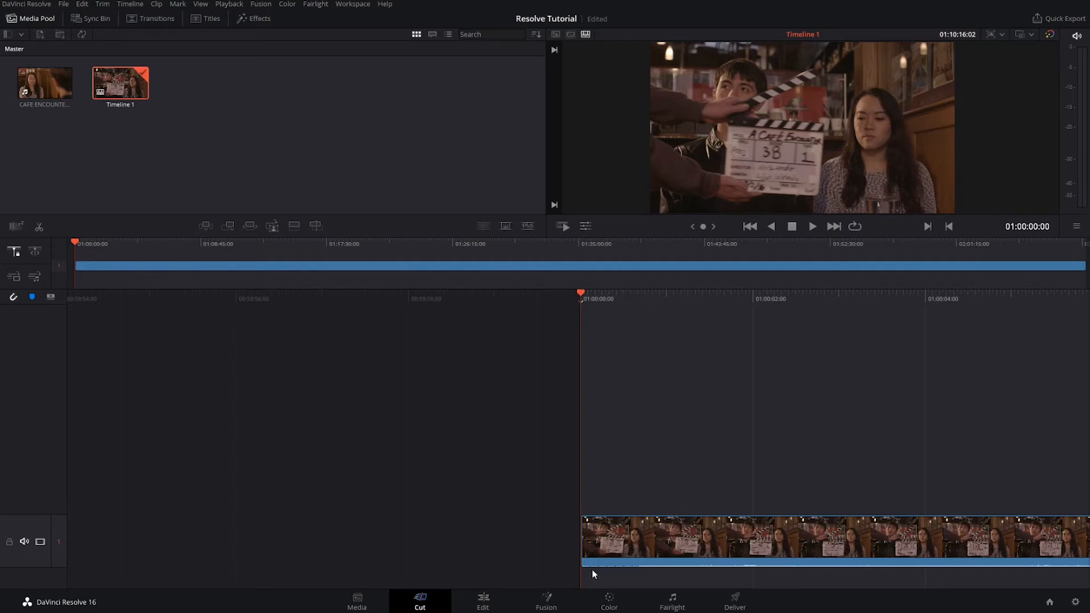
drag(73, 242, 135, 248)
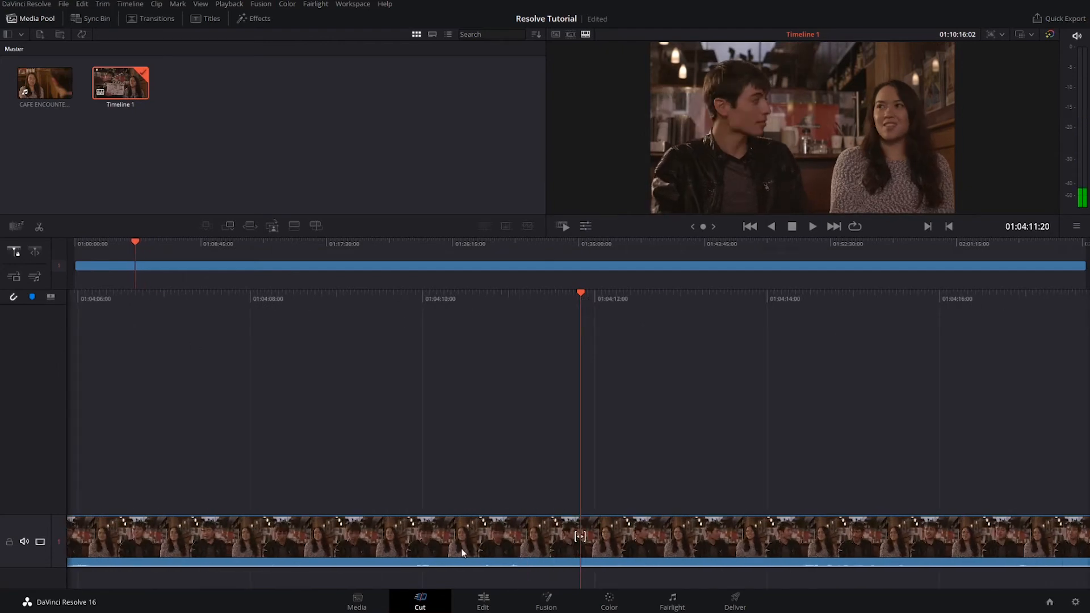
- Show the timeline on the Edit page and move the playhead back to 01:04:11:01
click(496, 605)
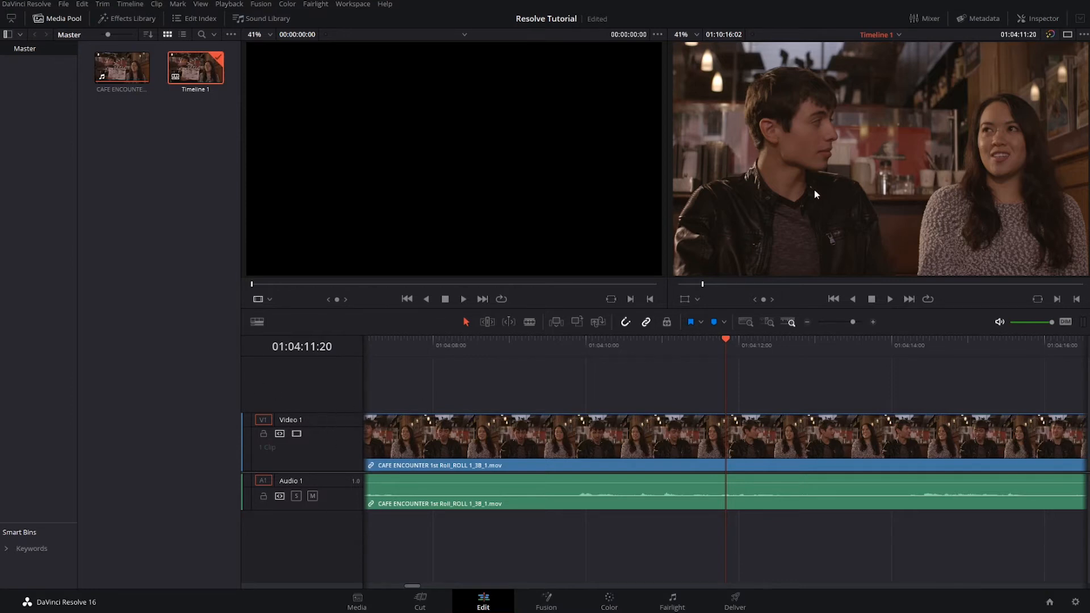
drag(724, 339, 661, 338)
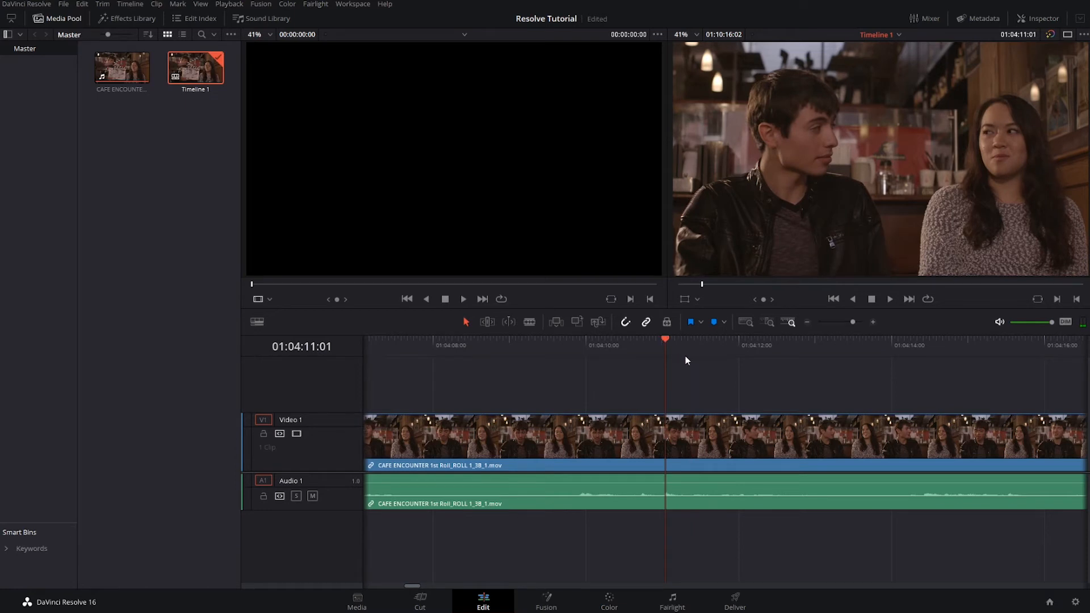
- Split the café clip at 01:04:10:00 and delete the portion before the cut
drag(665, 339, 584, 343)
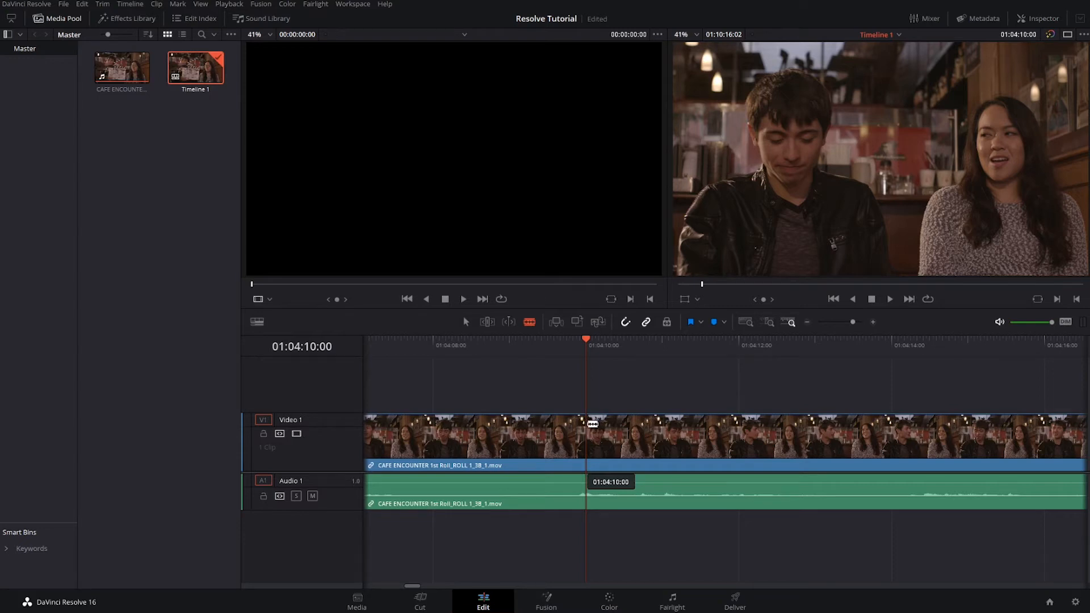
click(590, 425)
drag(586, 349, 529, 346)
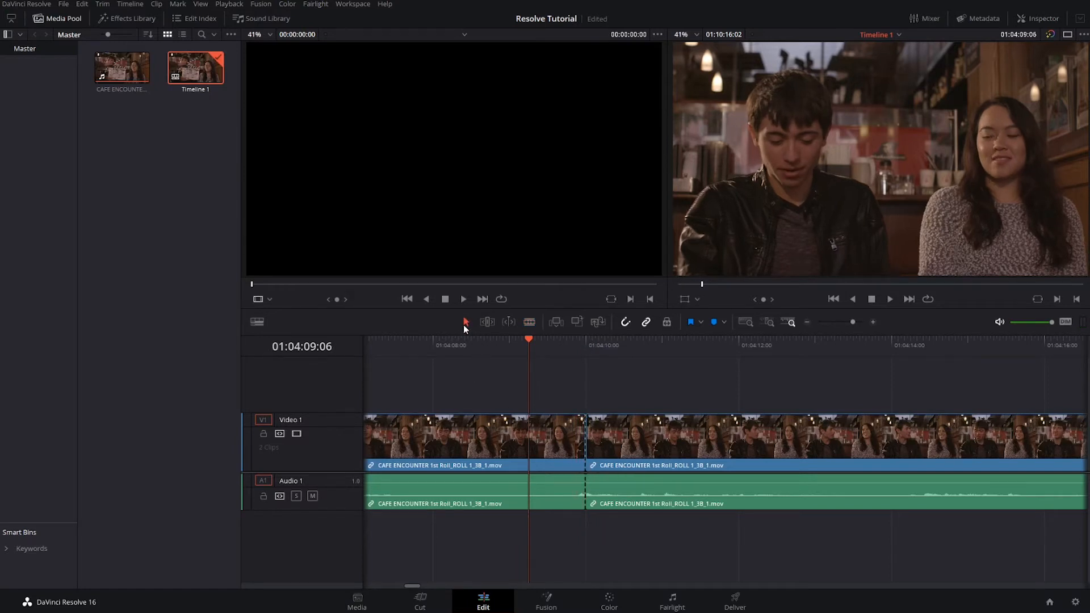
drag(489, 426, 430, 446)
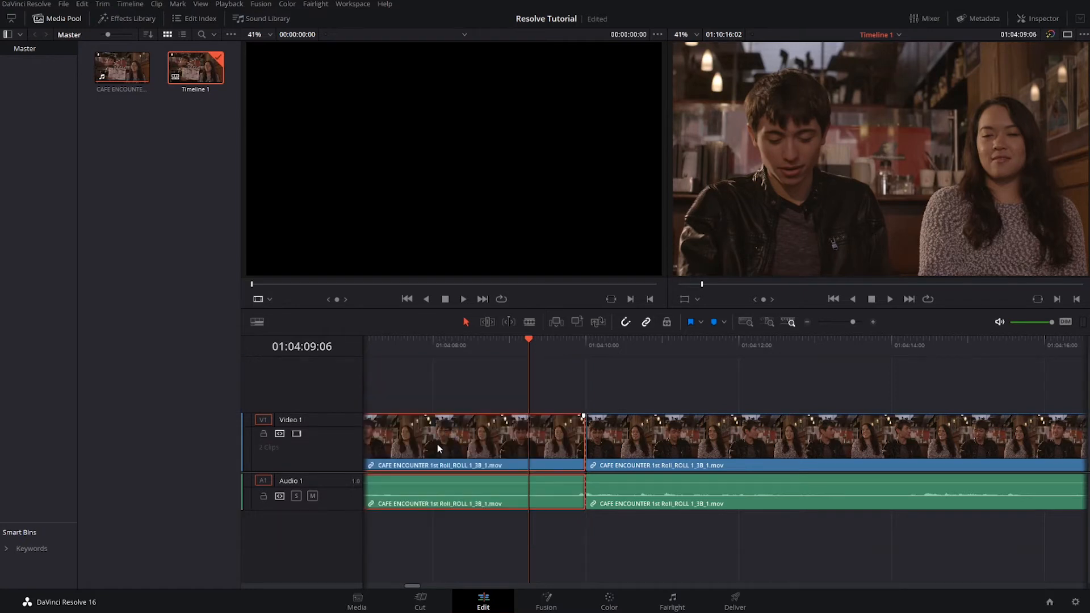
key(BackSpace)
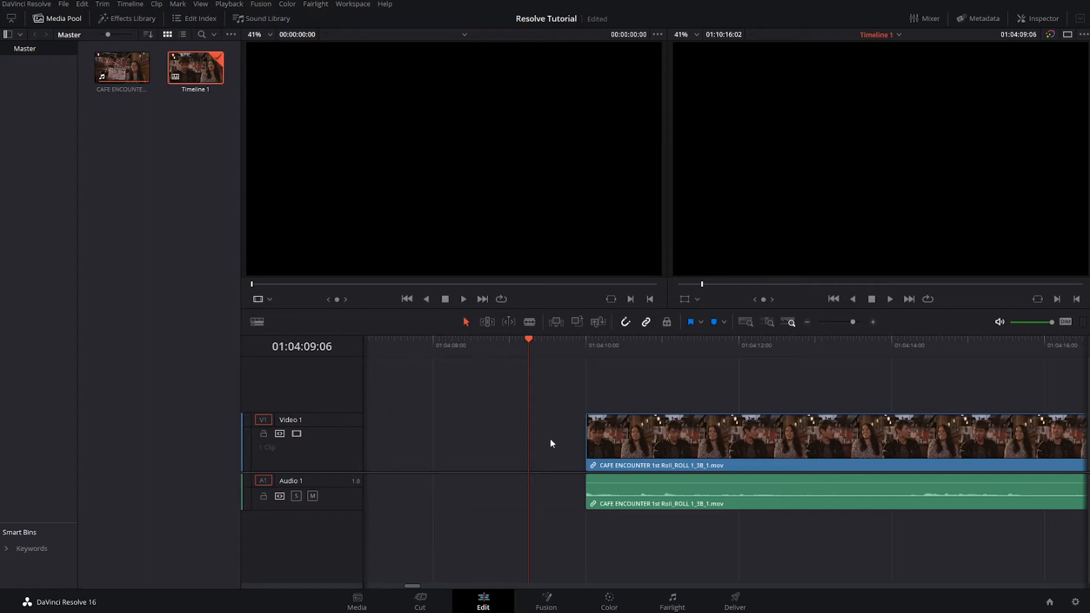
- Undo the deletion and the split of the café clip
key(ctrl+z)
key(ctrl+z)
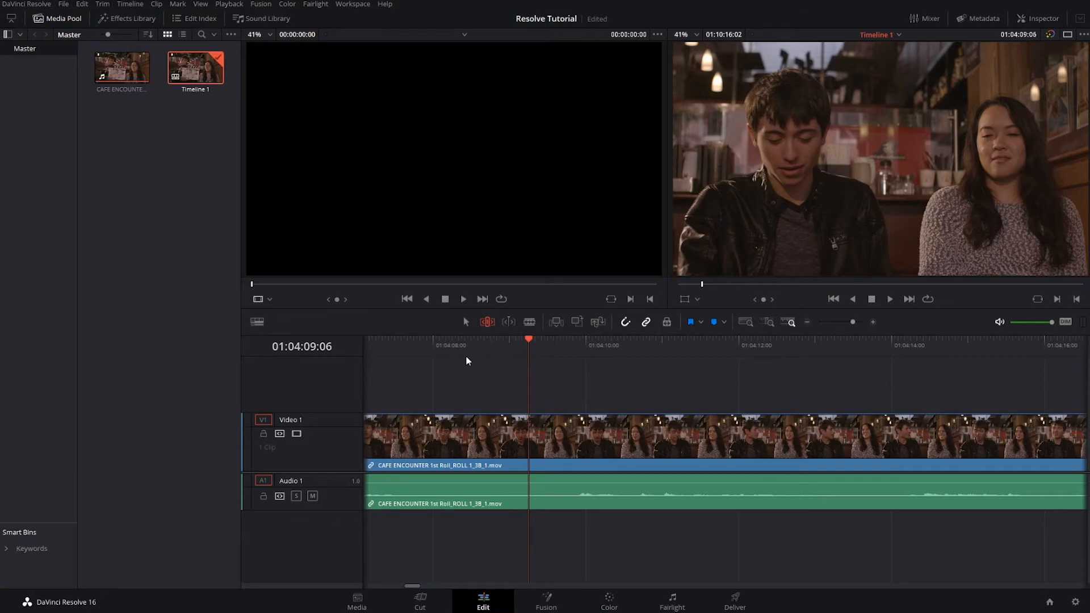
- Split the café clip at about 01:03:08:00 and delete the portion before the cut, with the playhead at 01:03:12:00
drag(528, 344, 911, 359)
click(529, 322)
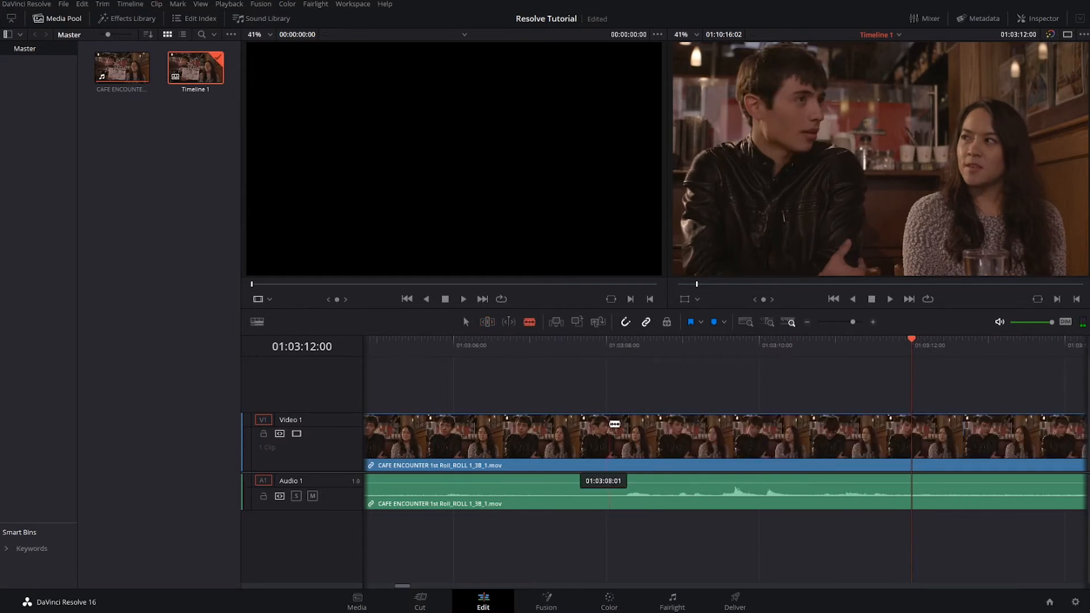
click(615, 424)
click(529, 441)
key(BackSpace)
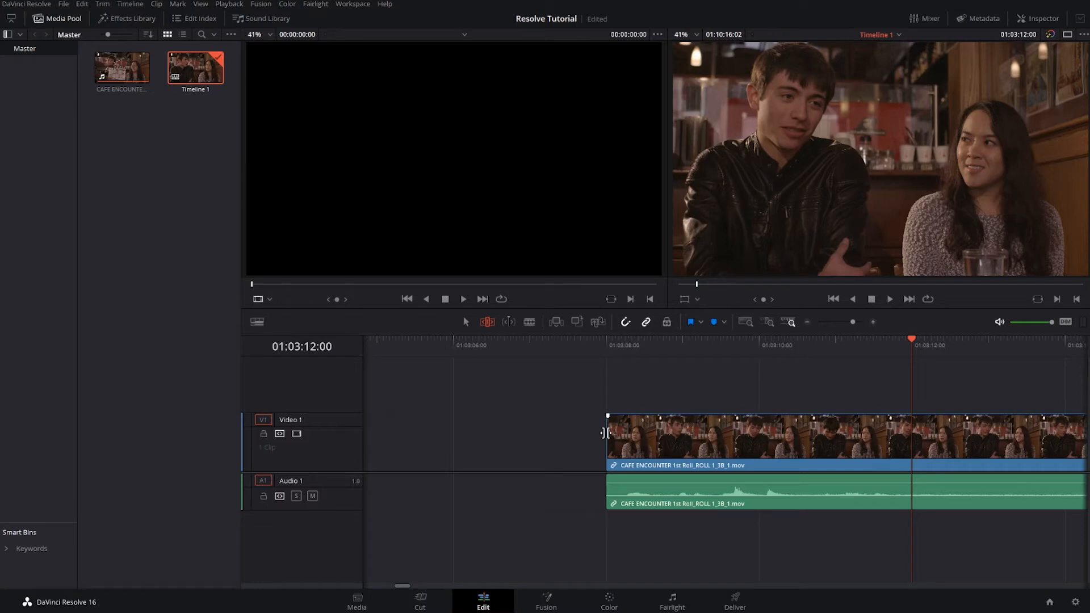
- Trim the café clip's start forward to about 01:03:10:00 and extend it back to about 01:03:08:00
click(605, 432)
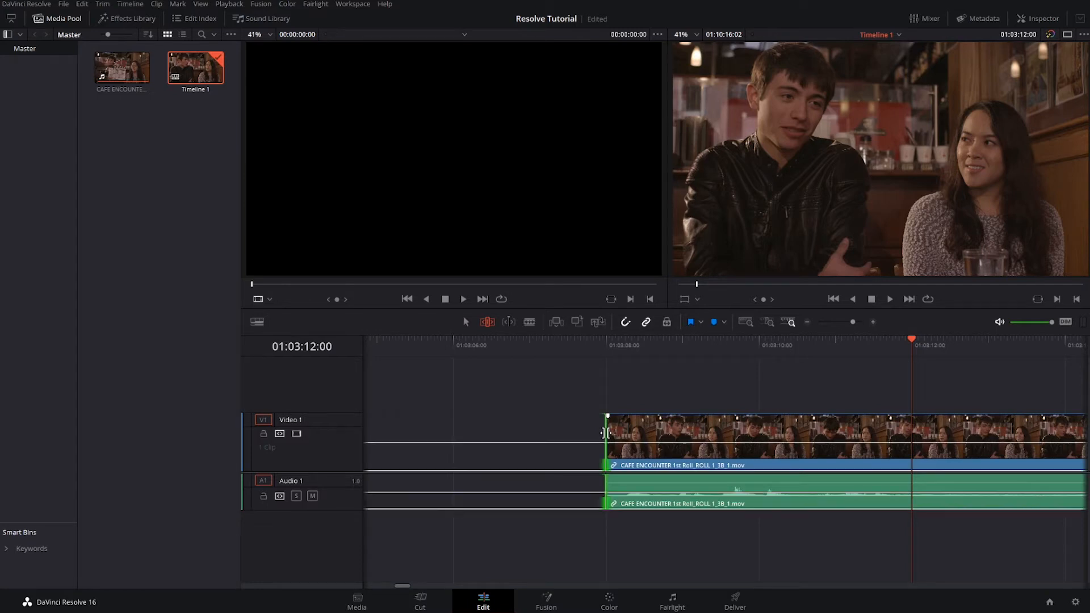
drag(605, 432, 763, 436)
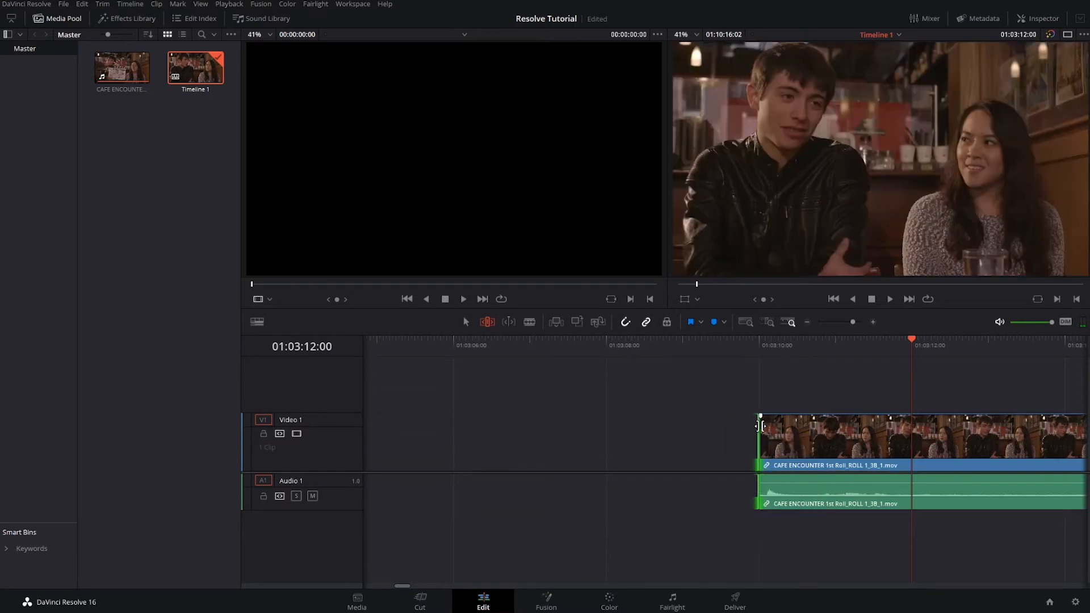
drag(761, 426, 607, 438)
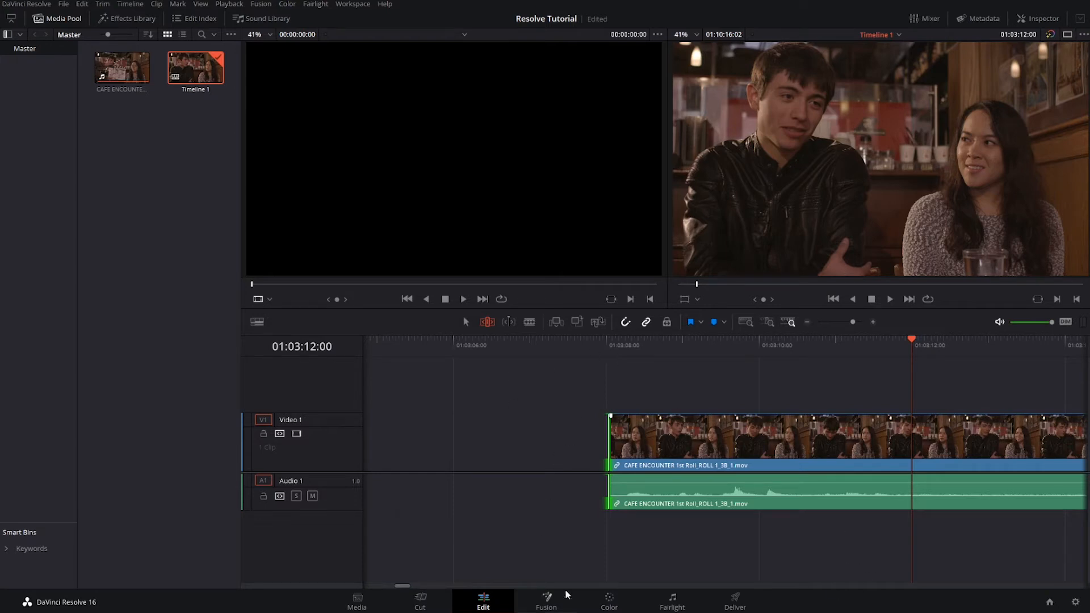
- Split the café clip at 01:03:28:00 and delete the portion after the cut
scroll(403, 587, right, 5)
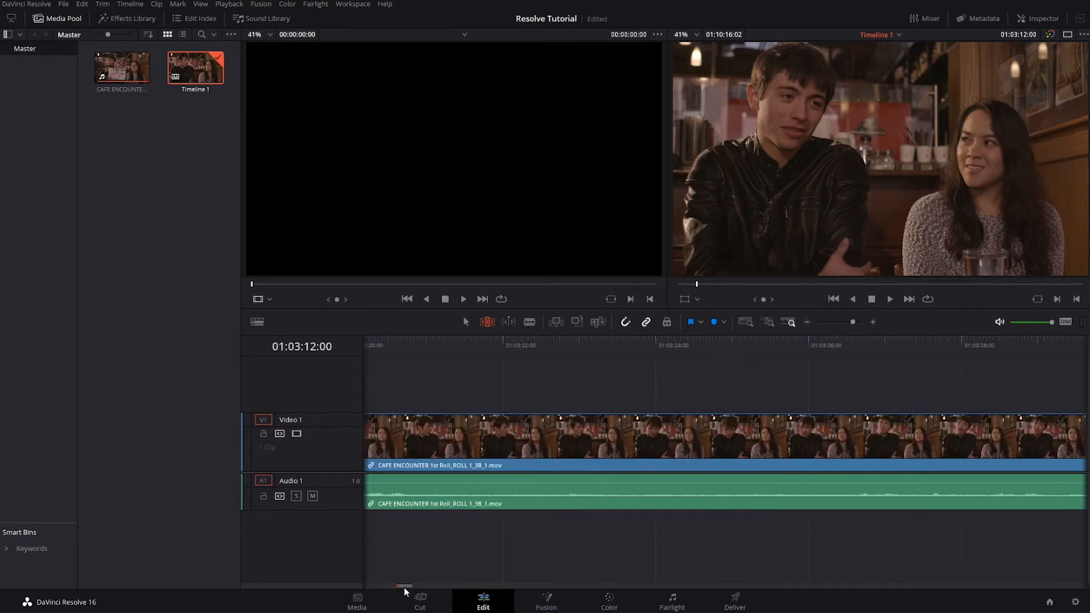
scroll(402, 588, left, 5)
scroll(401, 592, right, 5)
scroll(401, 592, left, 5)
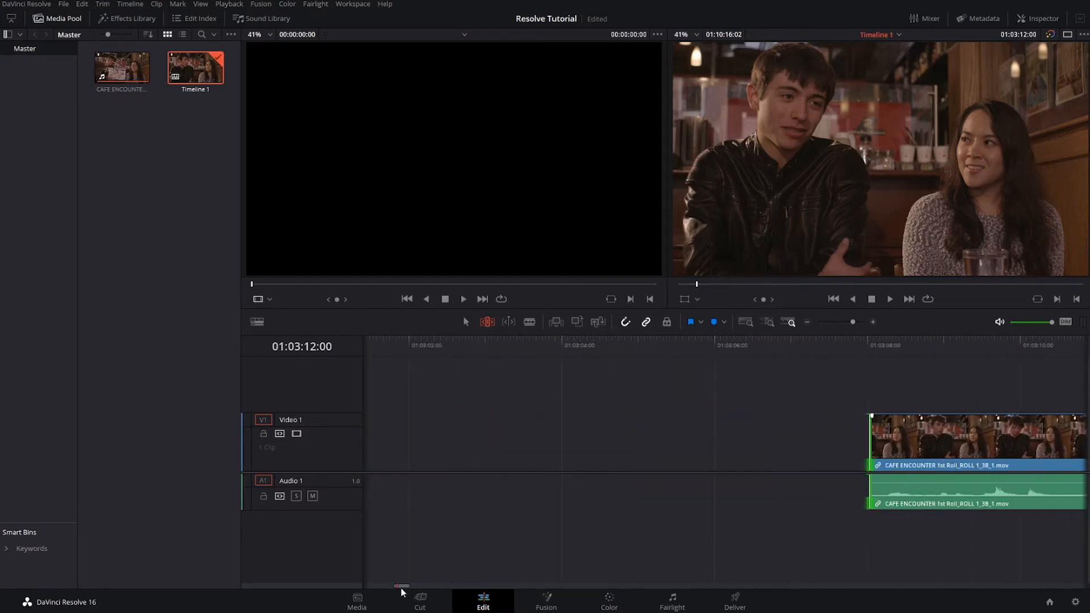
scroll(402, 591, right, 5)
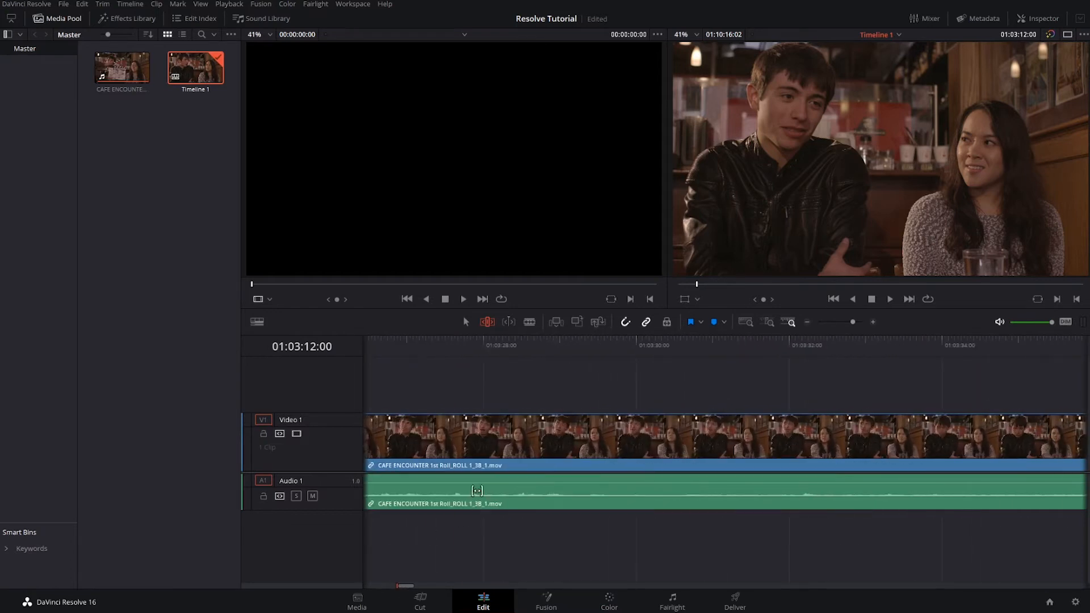
click(528, 325)
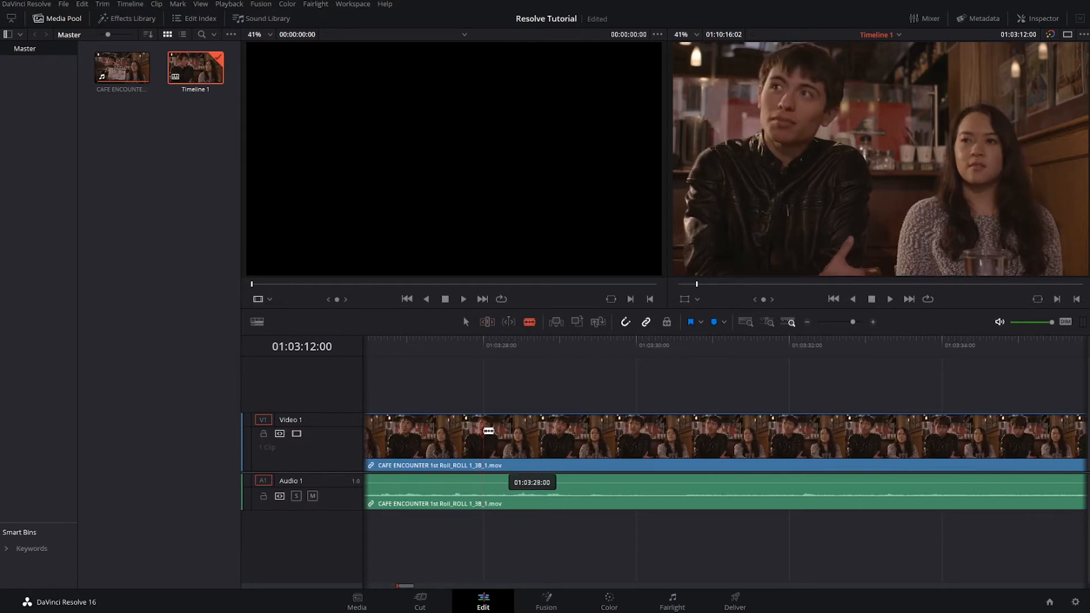
click(488, 431)
click(542, 438)
key(Delete)
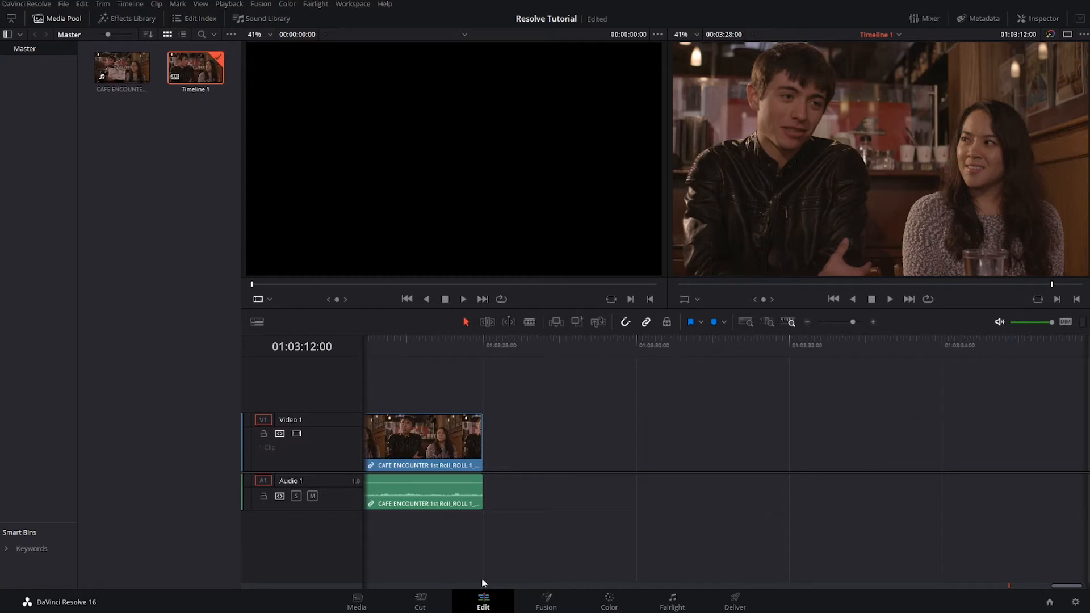
- Move the shortened café clip to the very beginning of the timeline at 01:00:00:00
drag(1067, 585, 1037, 588)
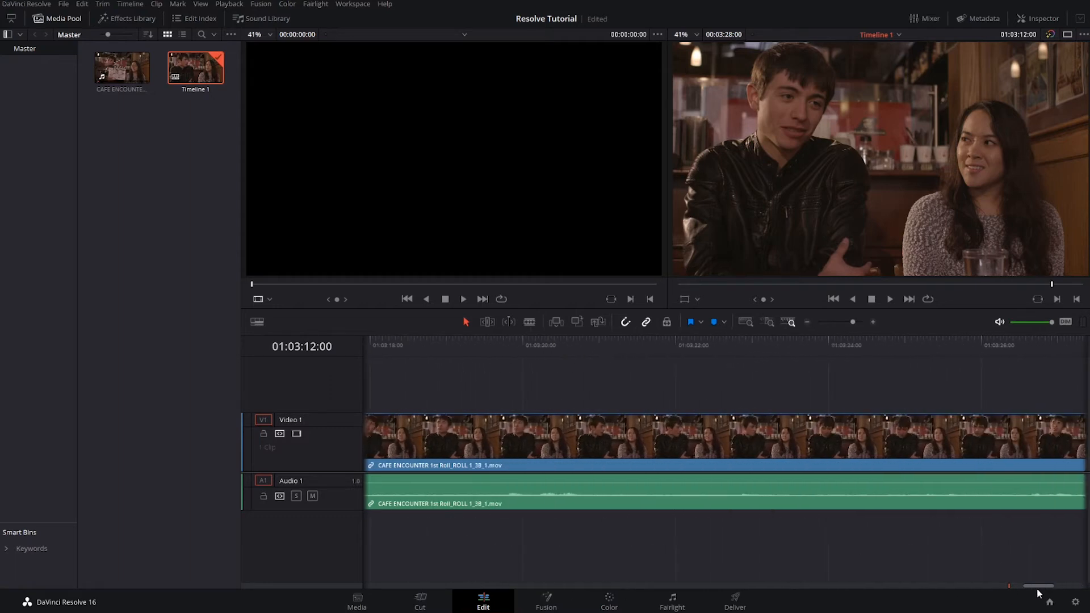
drag(1028, 583, 1009, 591)
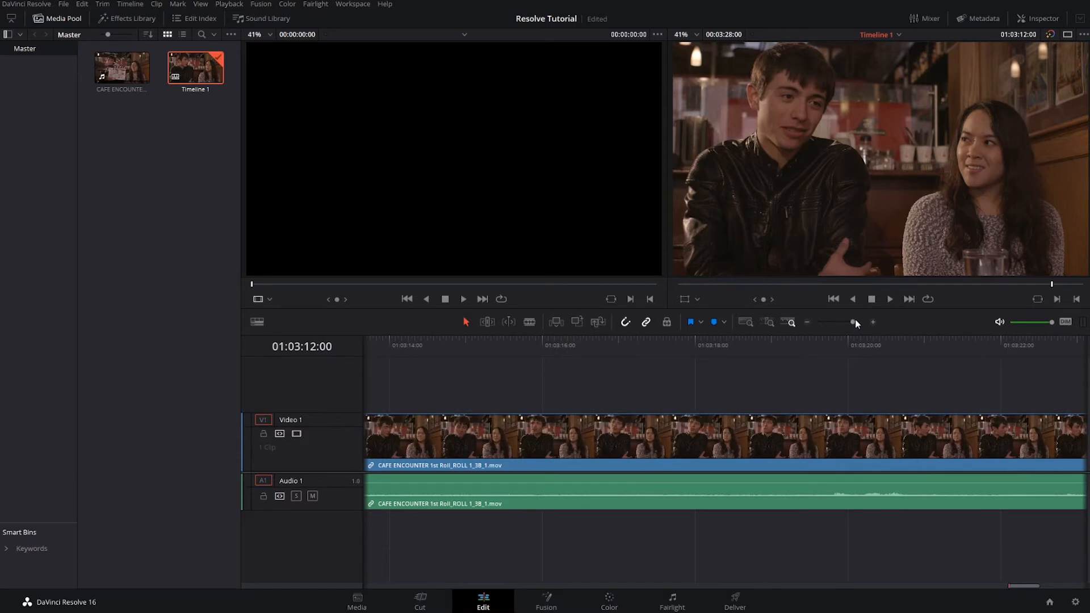
mouse_move(852, 322)
mouse_down()
mouse_move(825, 321)
mouse_move(844, 322)
mouse_up()
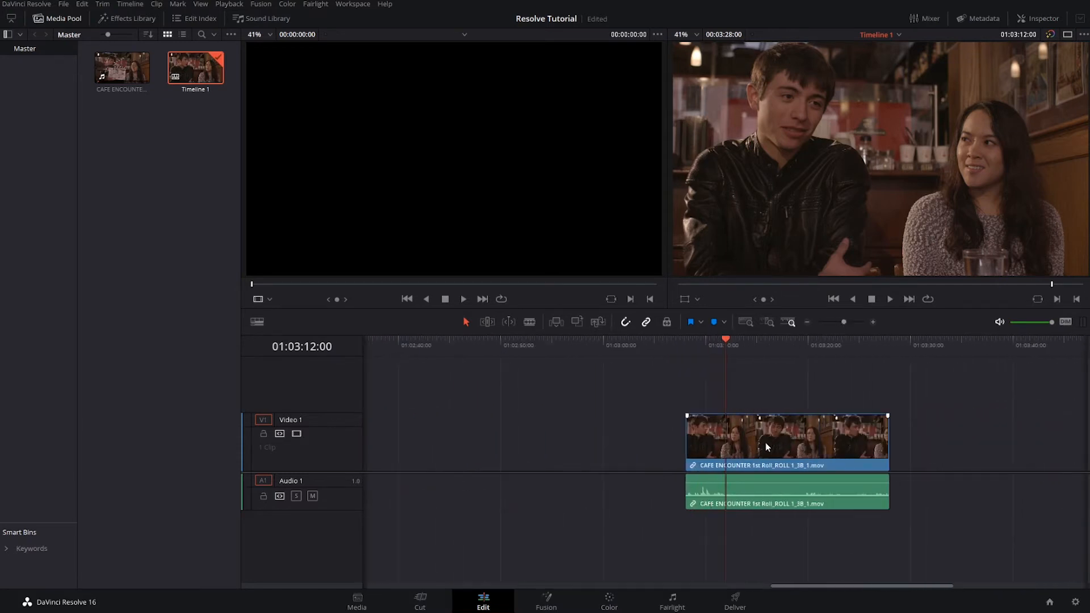
drag(786, 449, 336, 451)
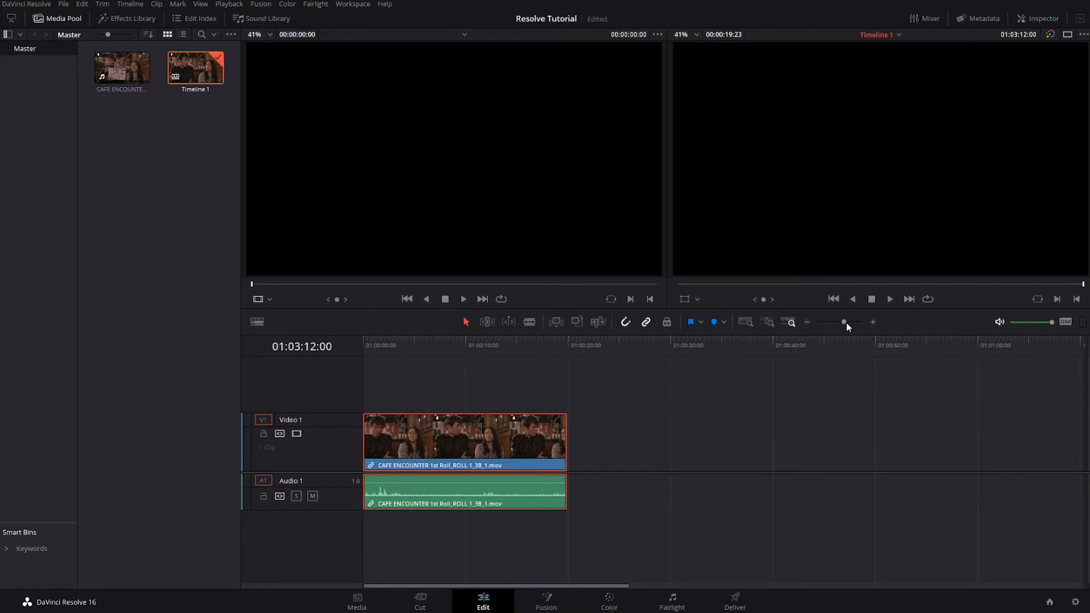
drag(844, 322, 853, 321)
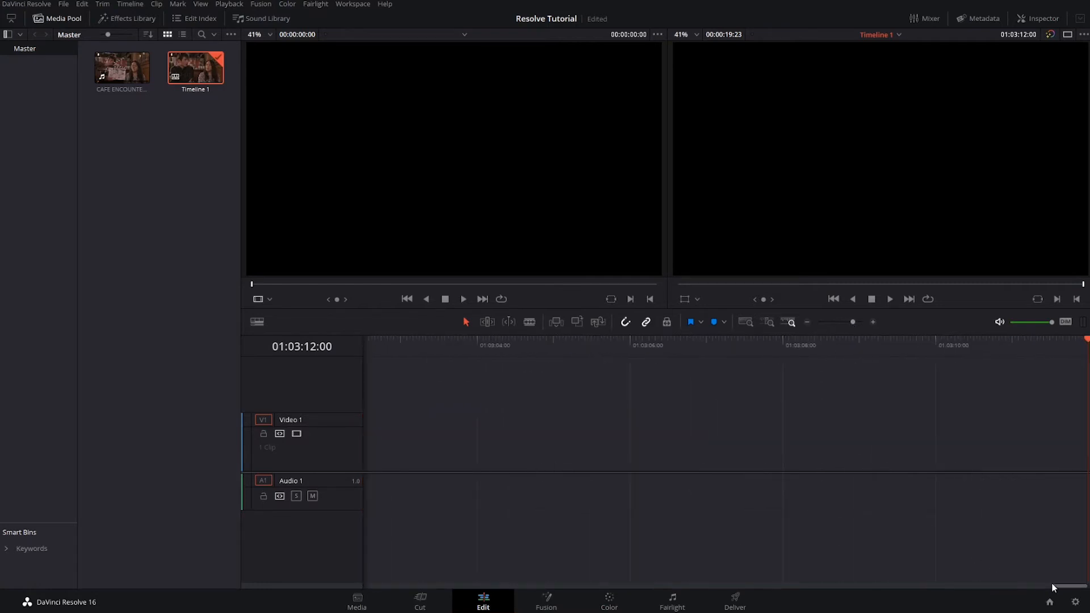
drag(1049, 584, 403, 585)
drag(855, 322, 844, 329)
drag(896, 587, 416, 598)
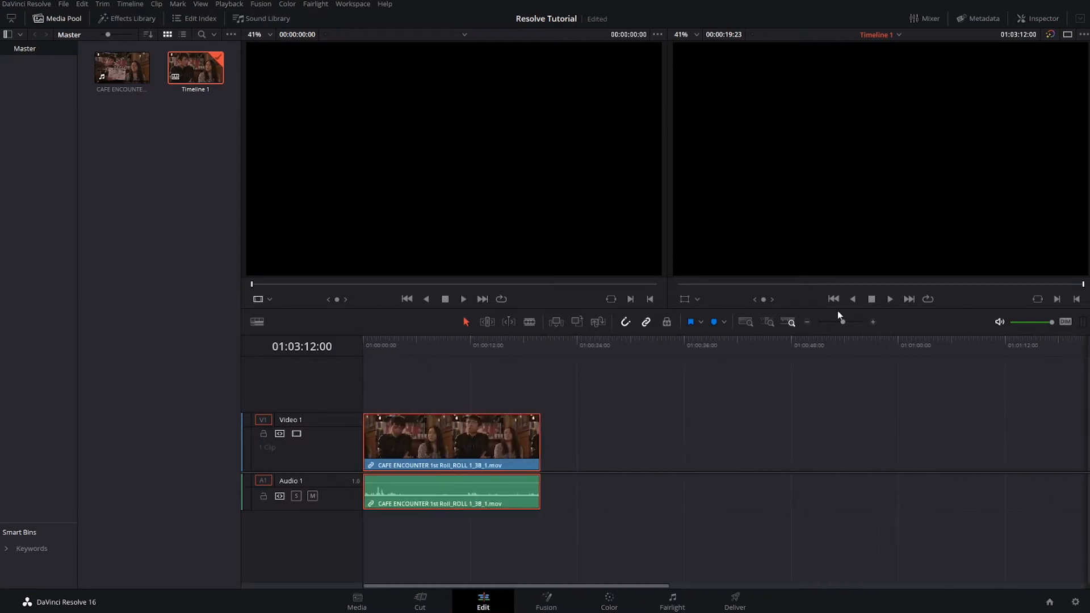
drag(842, 322, 845, 323)
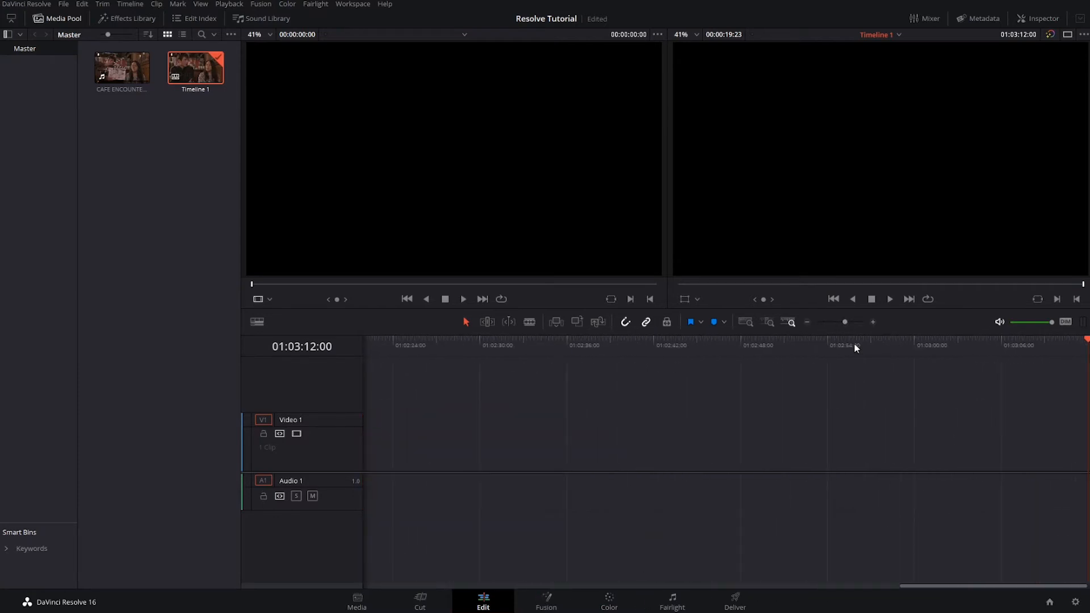
drag(959, 590, 379, 571)
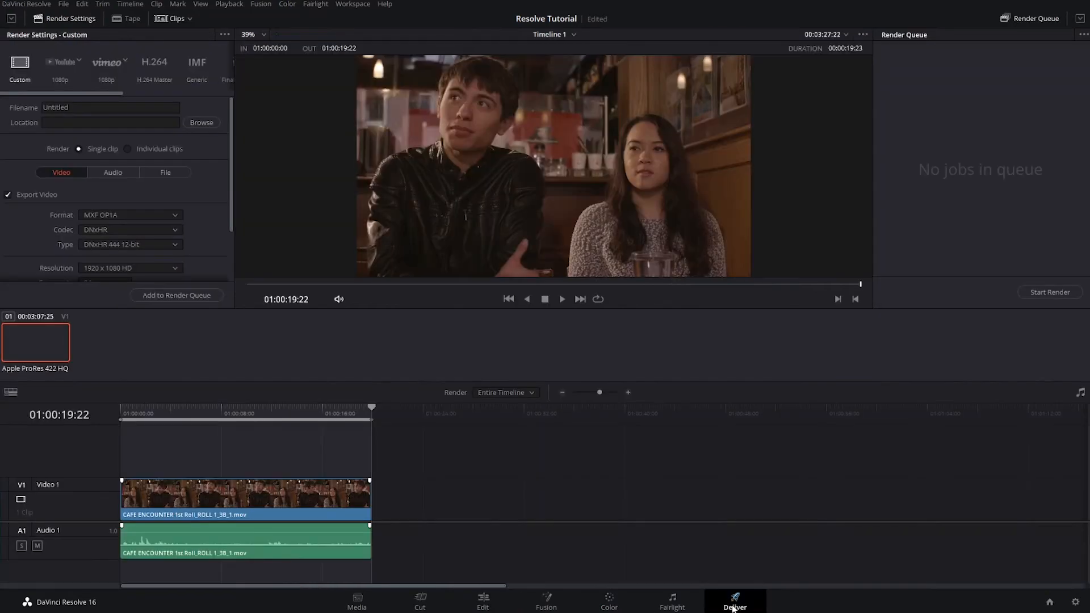
- On the Edit page, split the café clip at 01:00:04:00 and 01:00:06:00
click(481, 604)
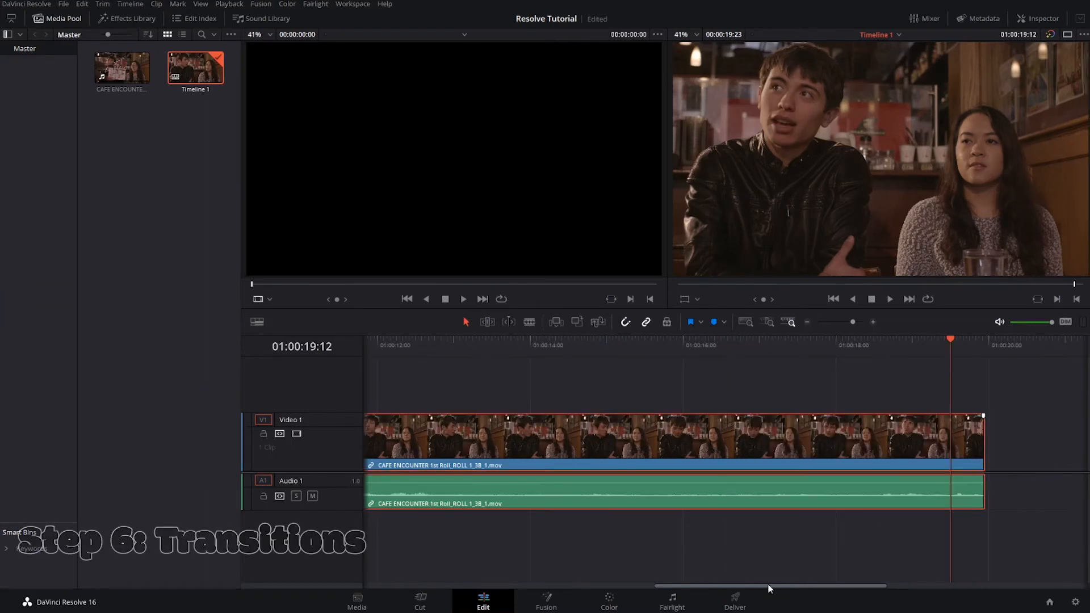
drag(768, 584, 508, 583)
click(529, 321)
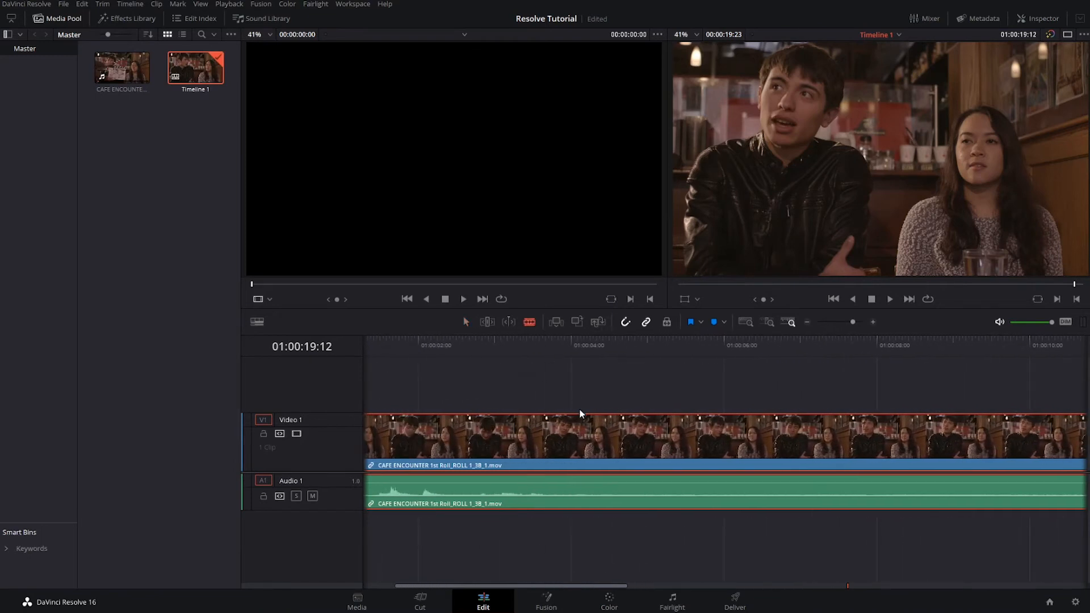
click(570, 423)
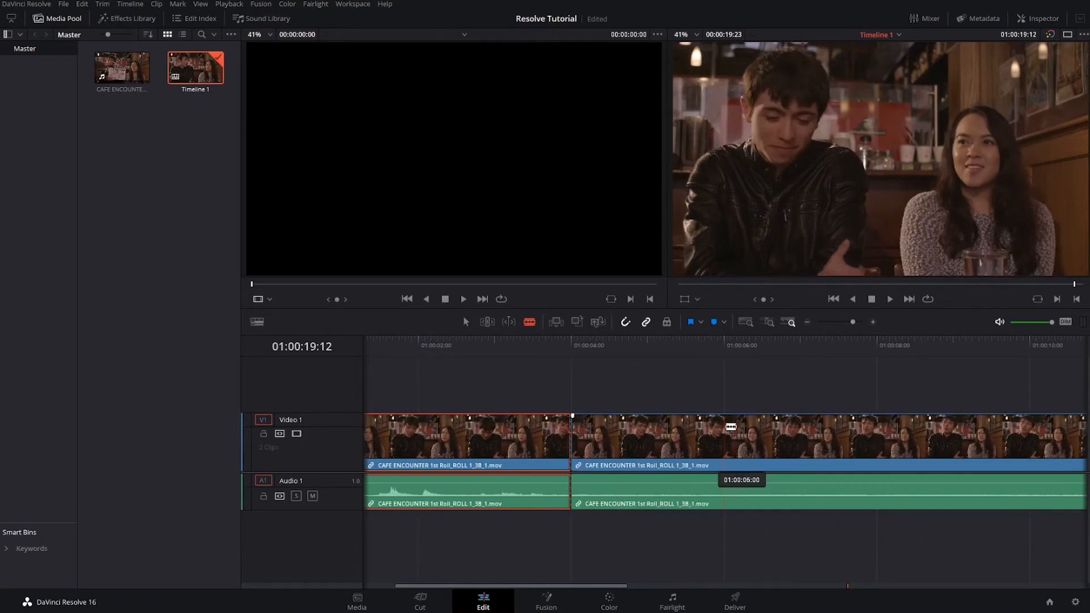
click(724, 427)
- Delete the section between the two cuts and move the following clip to 01:00:04:00 to close the gap
click(465, 322)
click(651, 453)
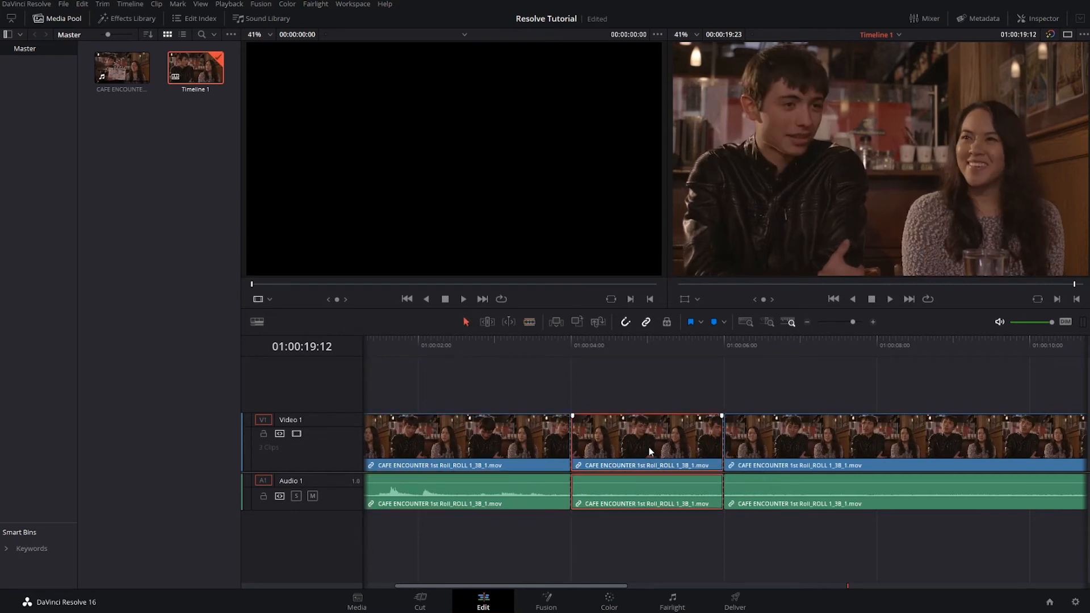
key(BackSpace)
drag(794, 448, 644, 455)
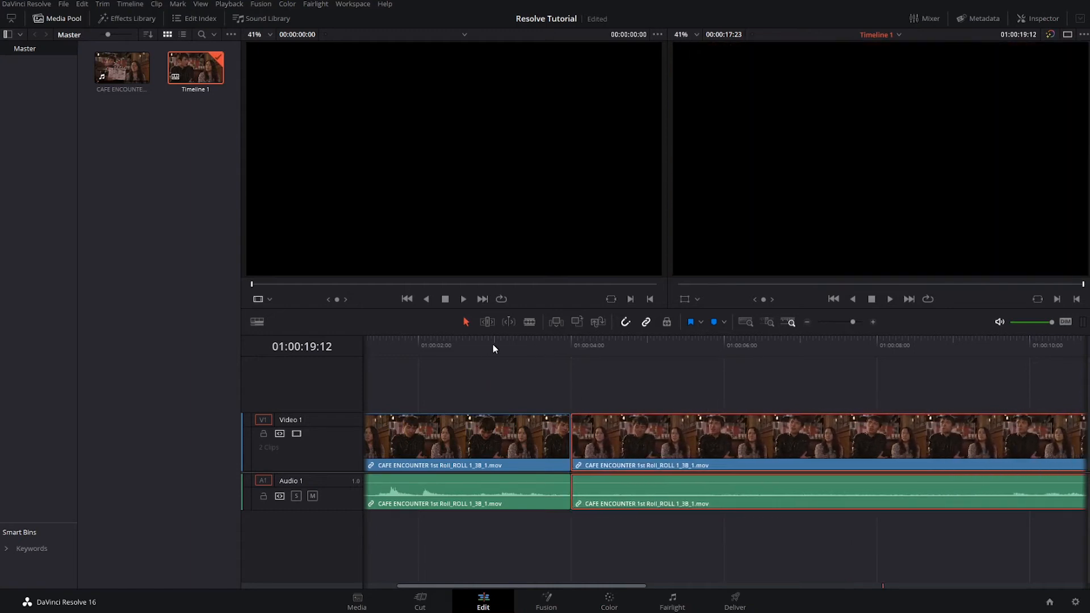
- Play across the cut at 01:00:04:00 and add a Cross Dissolve video transition between the two clips
click(519, 345)
key(space)
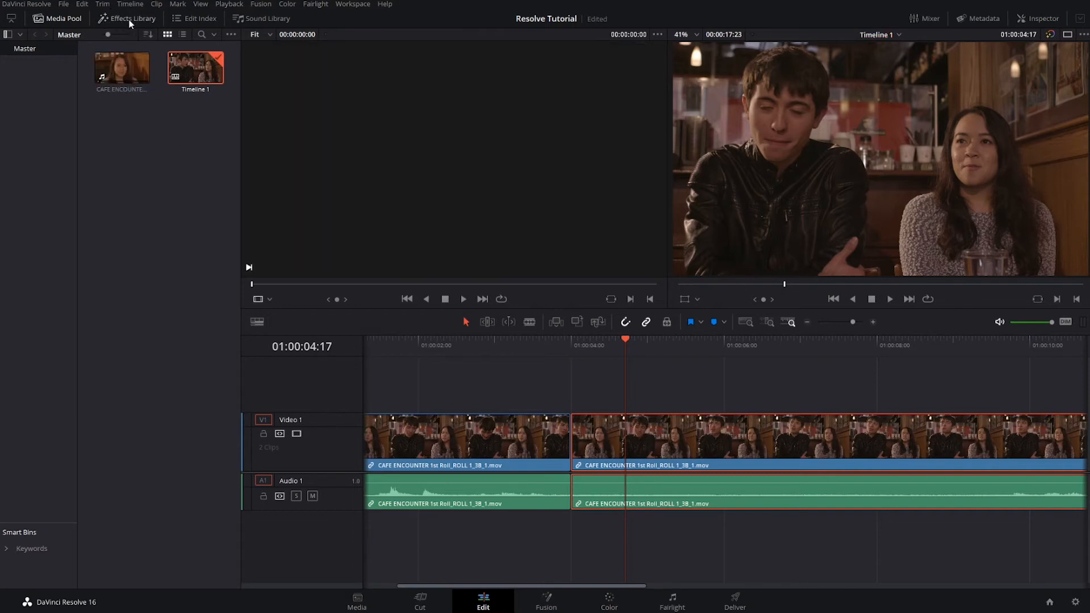
click(129, 19)
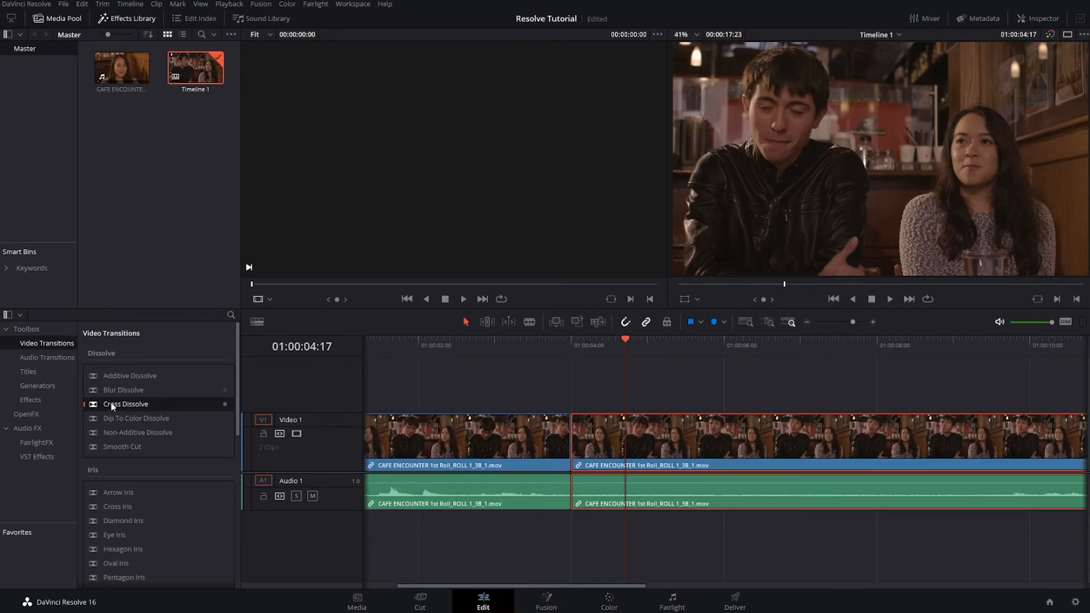
drag(116, 406, 615, 431)
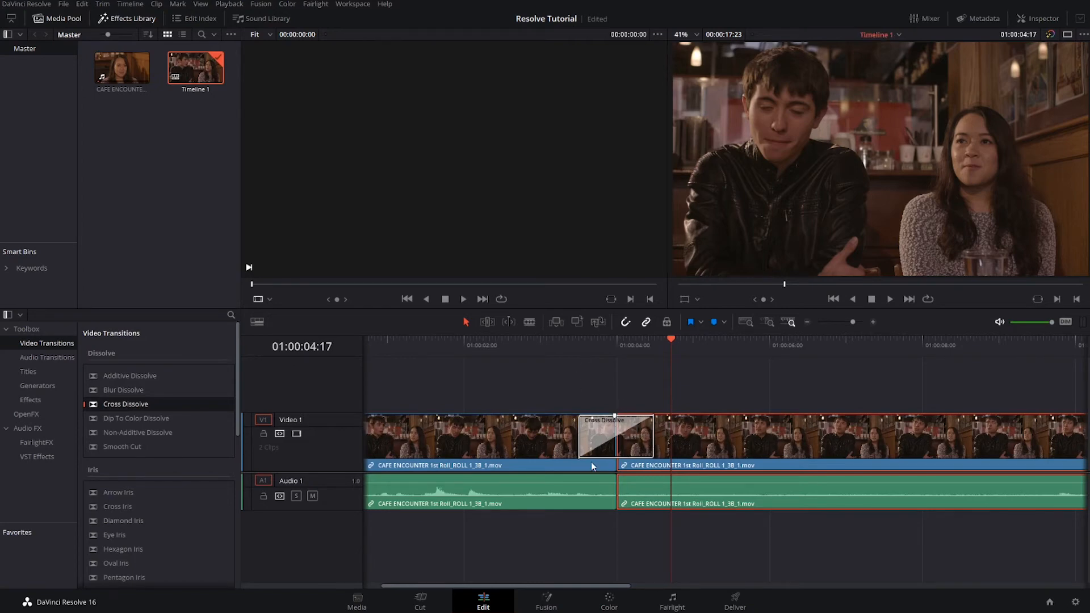
- Play back the Cross Dissolve transition starting from 01:00:03:05
click(556, 345)
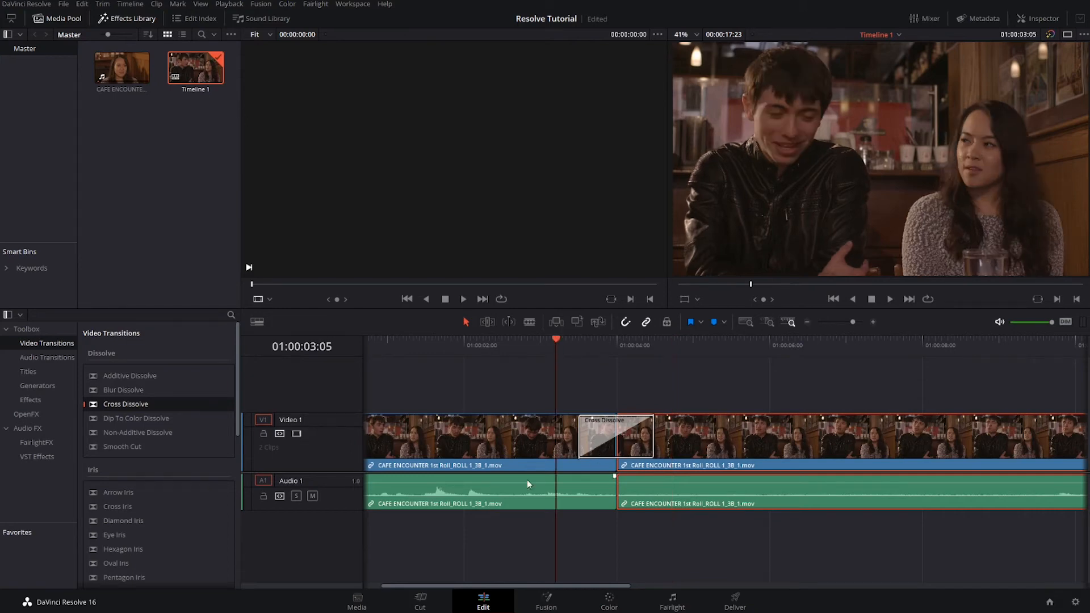
key(space)
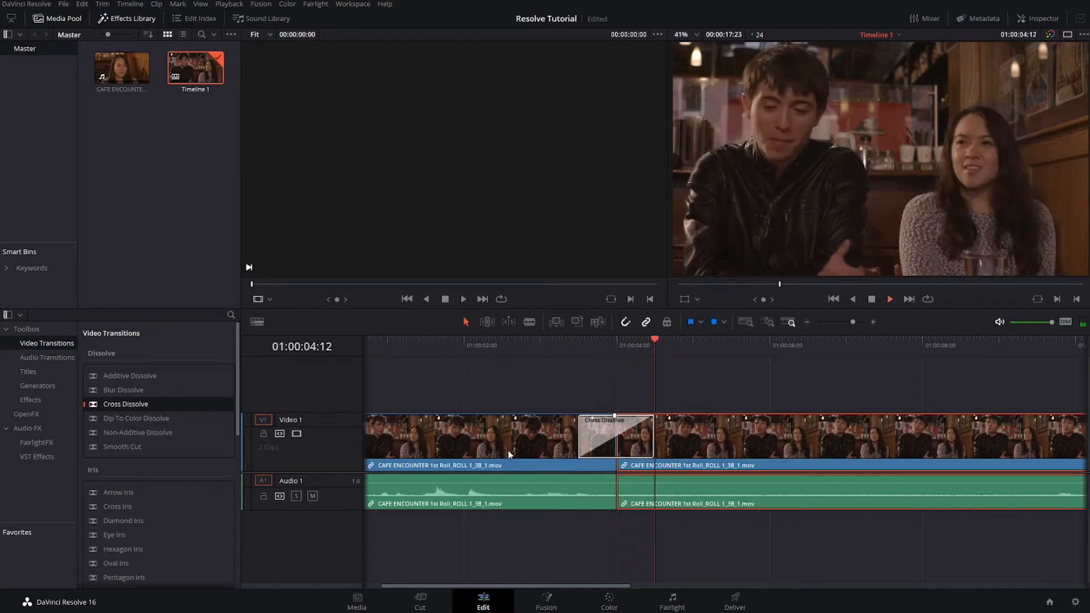
key(space)
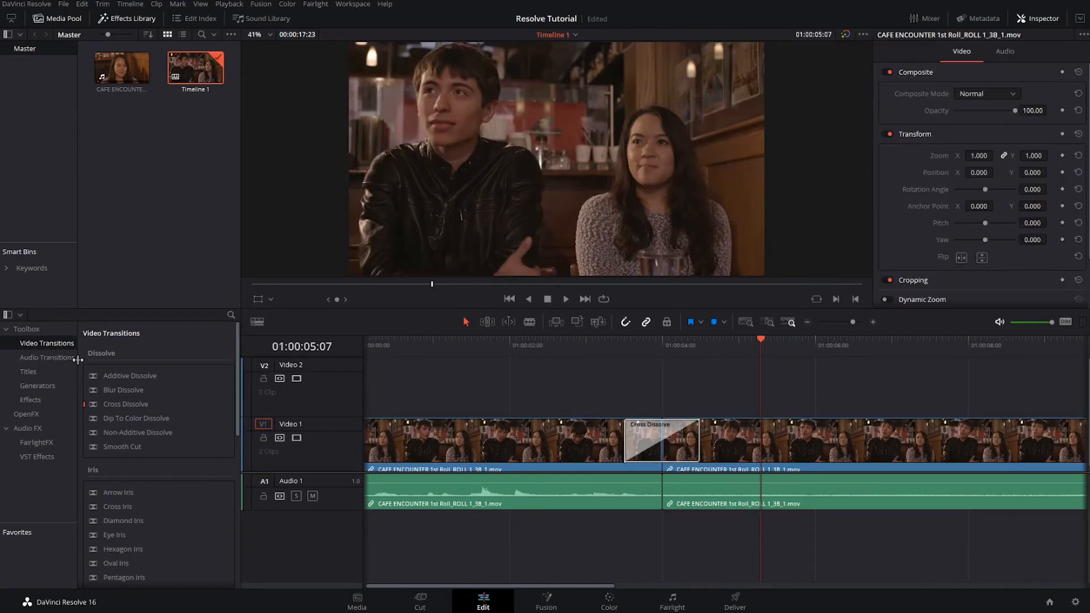
- Look through the titles, effects and generators, and add an L Lower 3rd title on Video 2 starting at the 01:00:04:00 cut
click(36, 370)
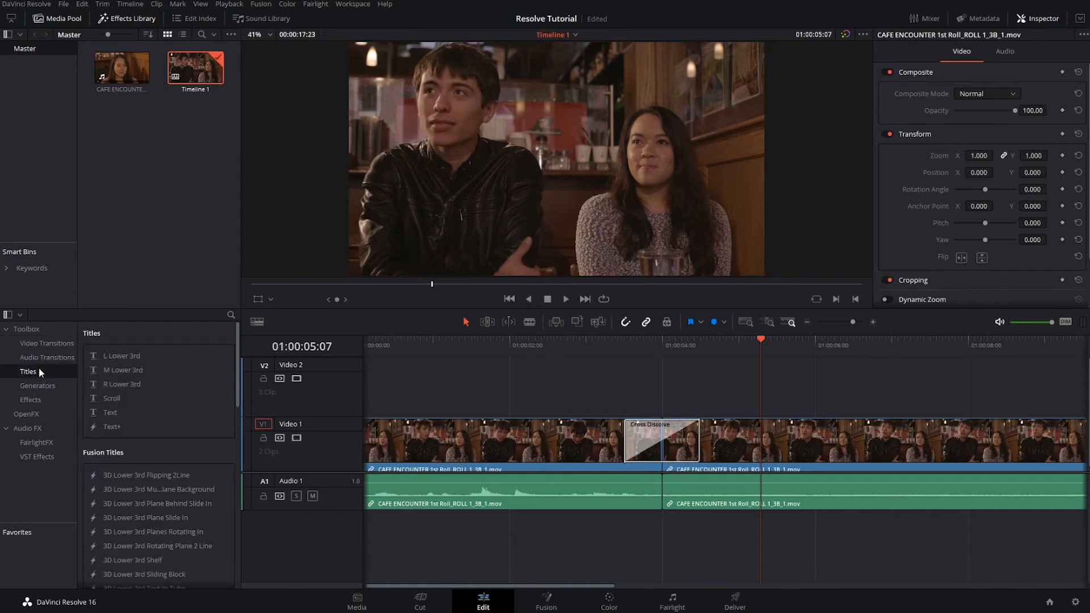
click(31, 401)
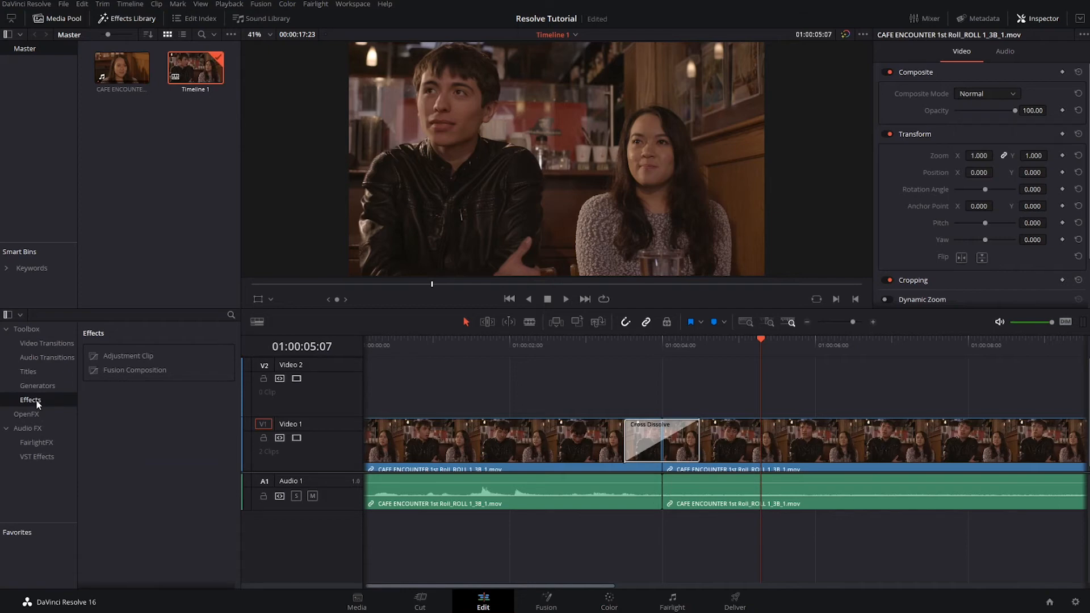
click(46, 391)
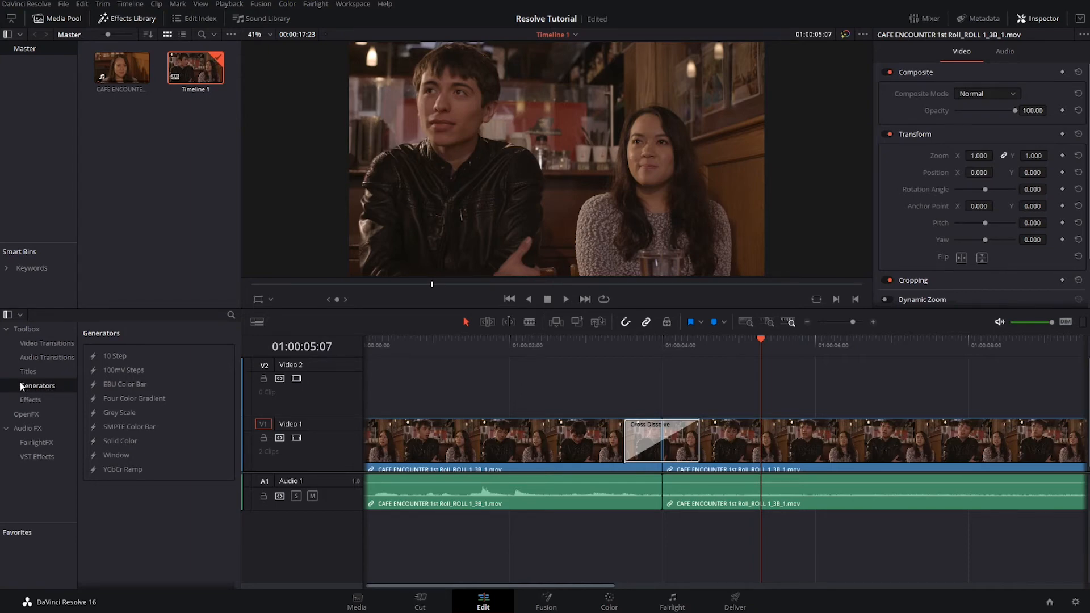
click(29, 371)
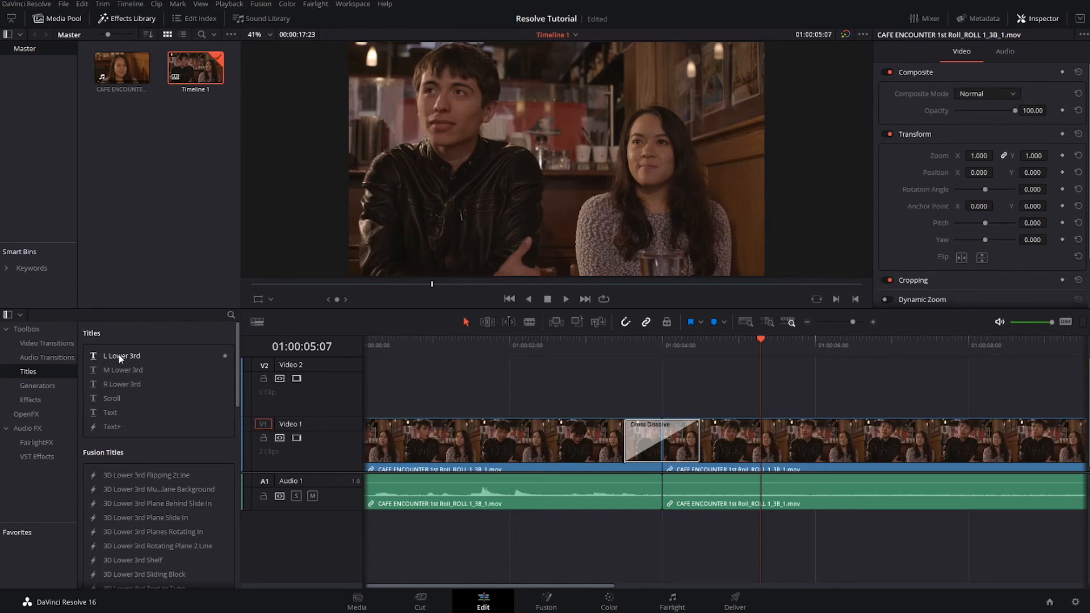
mouse_move(117, 355)
mouse_down()
mouse_move(722, 397)
mouse_move(665, 397)
mouse_up()
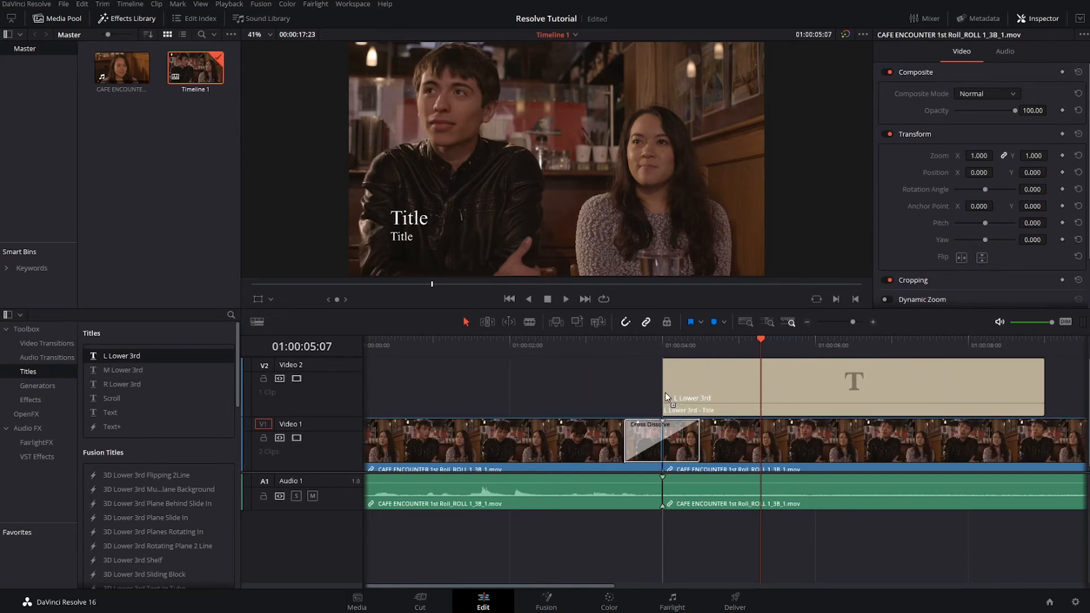
drag(666, 396, 667, 396)
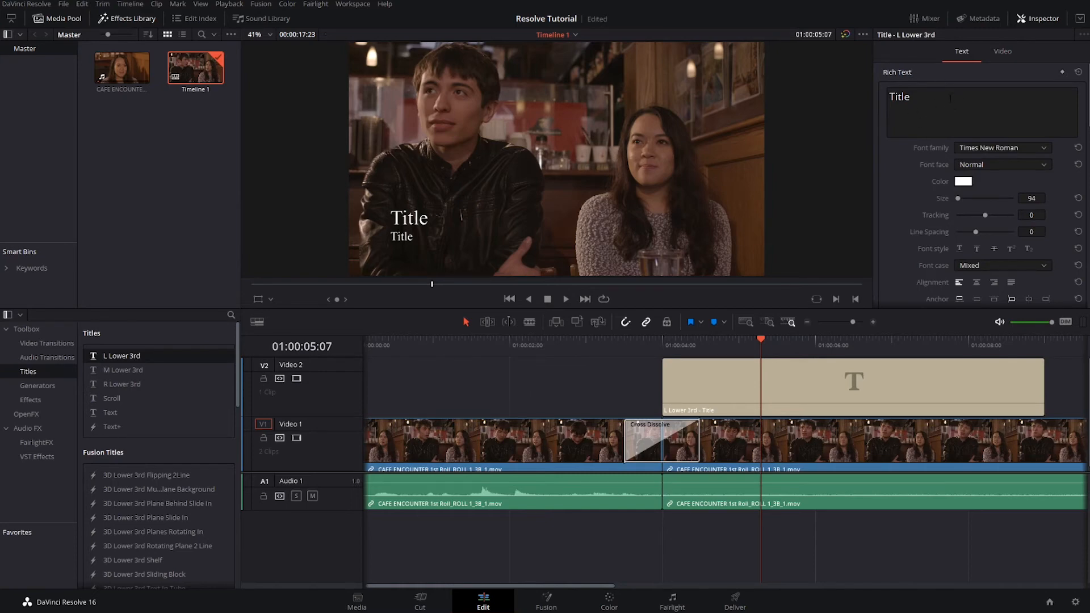
- Replace the first line of the lower-third title with "Resolve Tutorial"
double_click(920, 97)
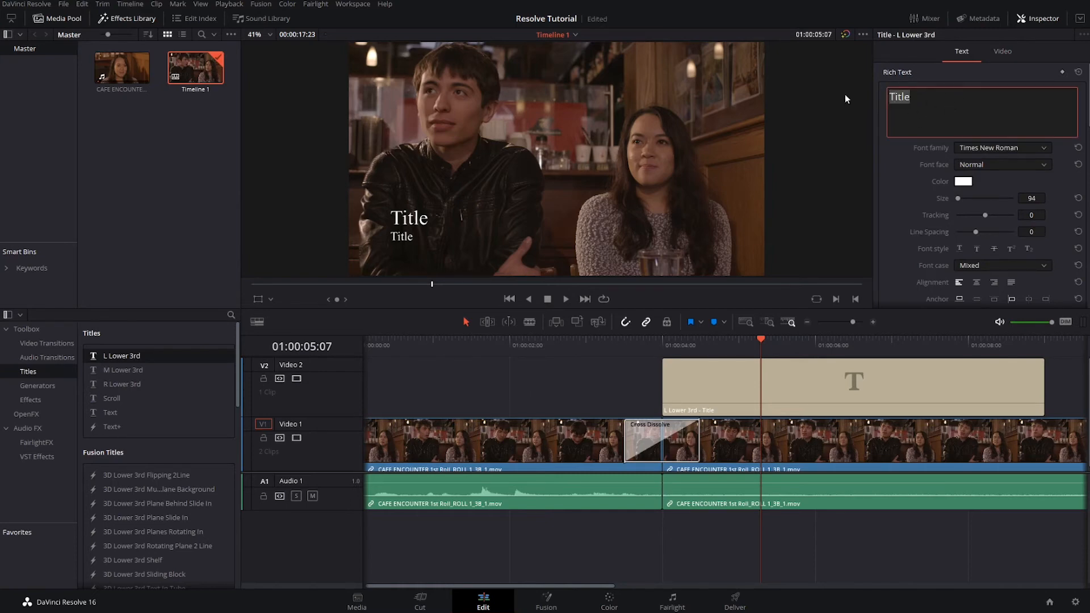
key(BackSpace)
text(Res)
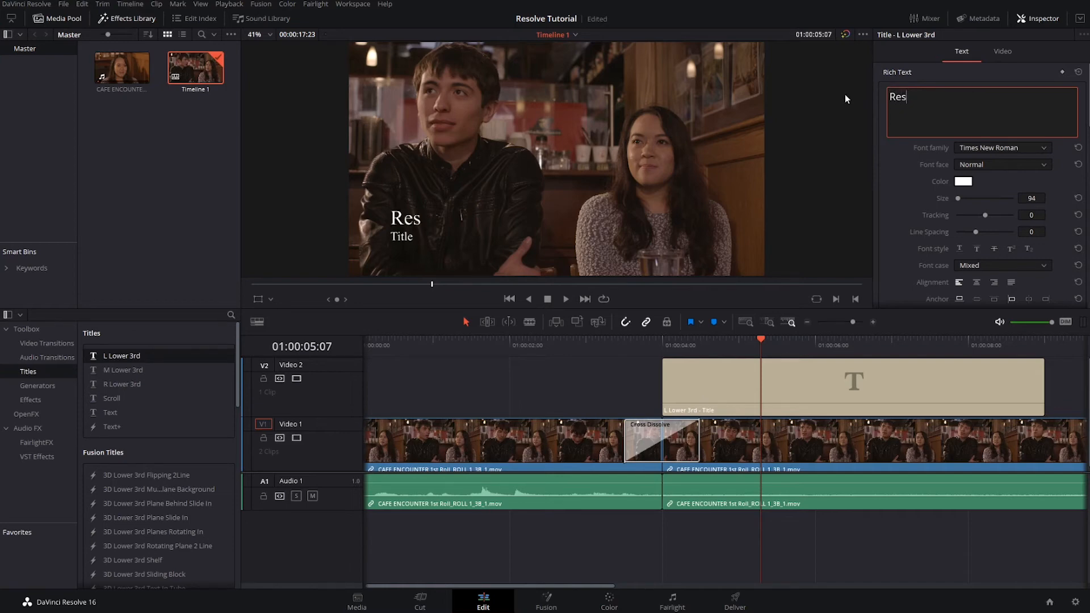
text(olve Tutorial)
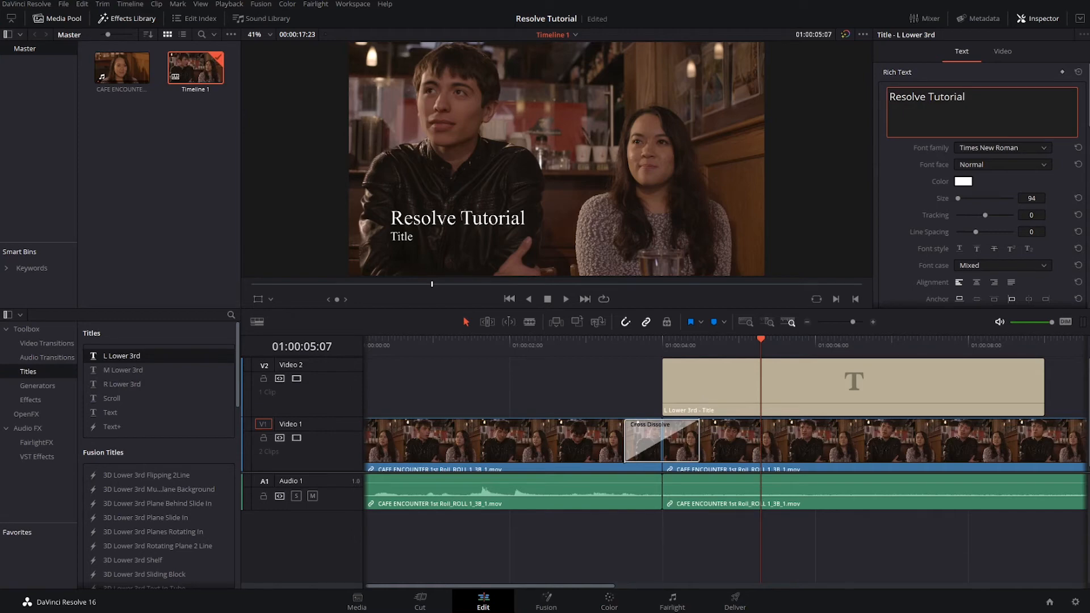
- Colour the "Resolve Tutorial" line dark red (#aa0000) and set its font family to Rocks__G
click(961, 183)
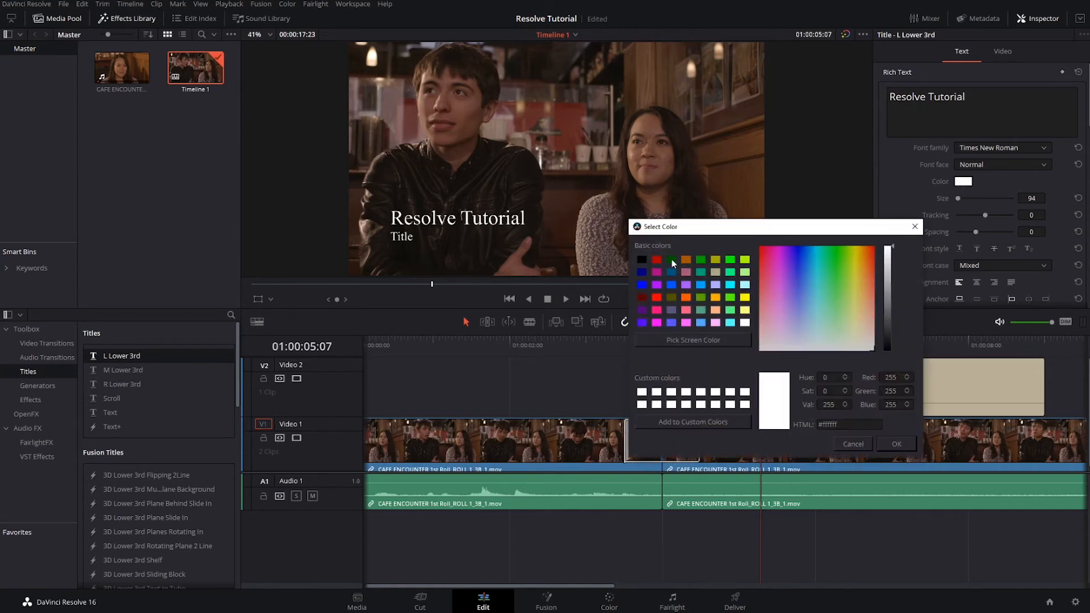
click(641, 260)
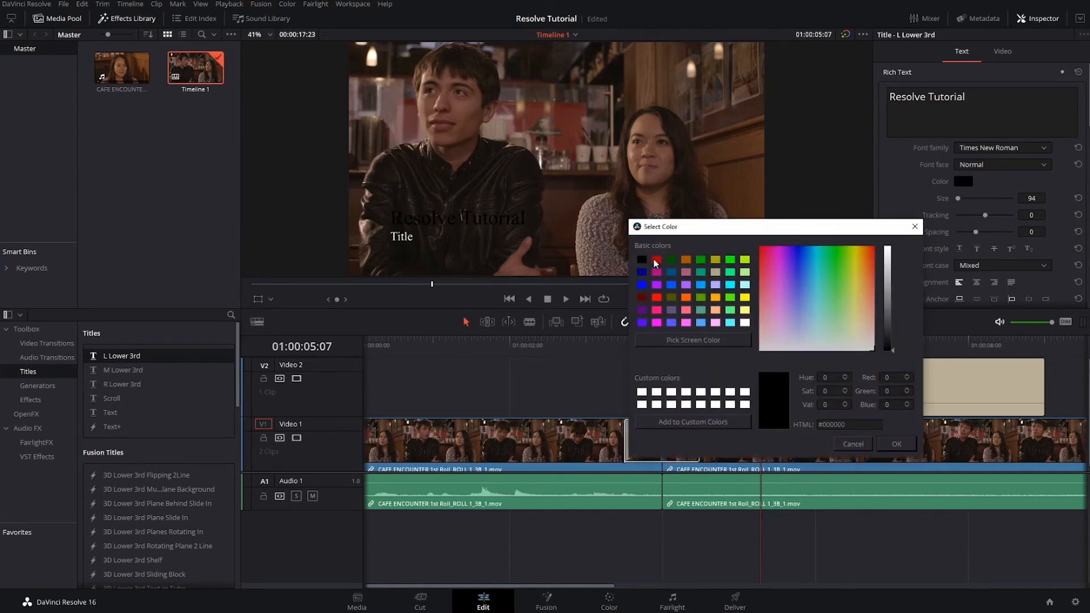
click(655, 260)
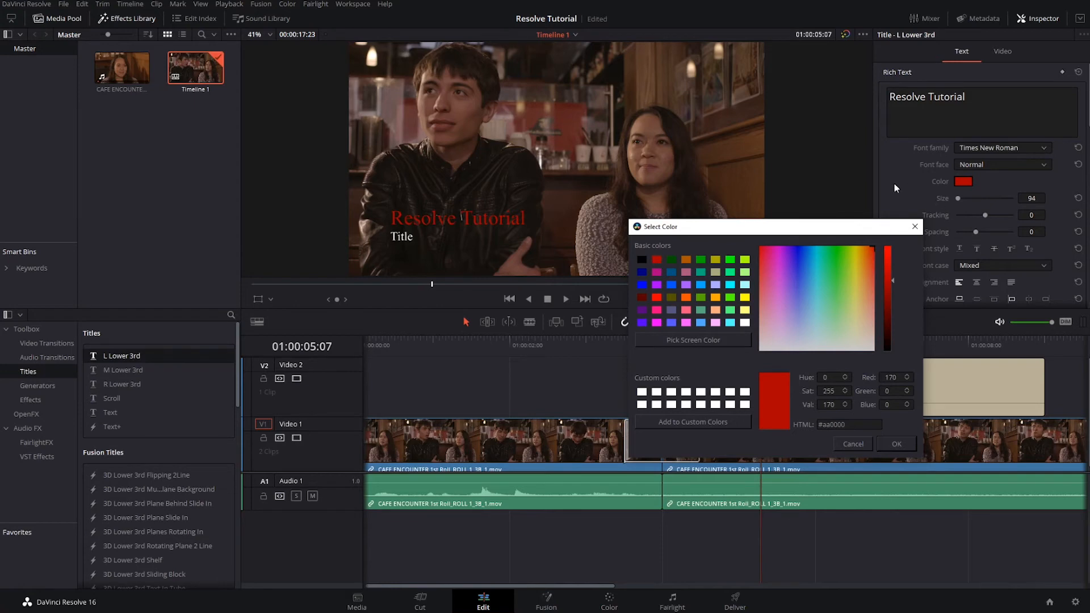
click(883, 444)
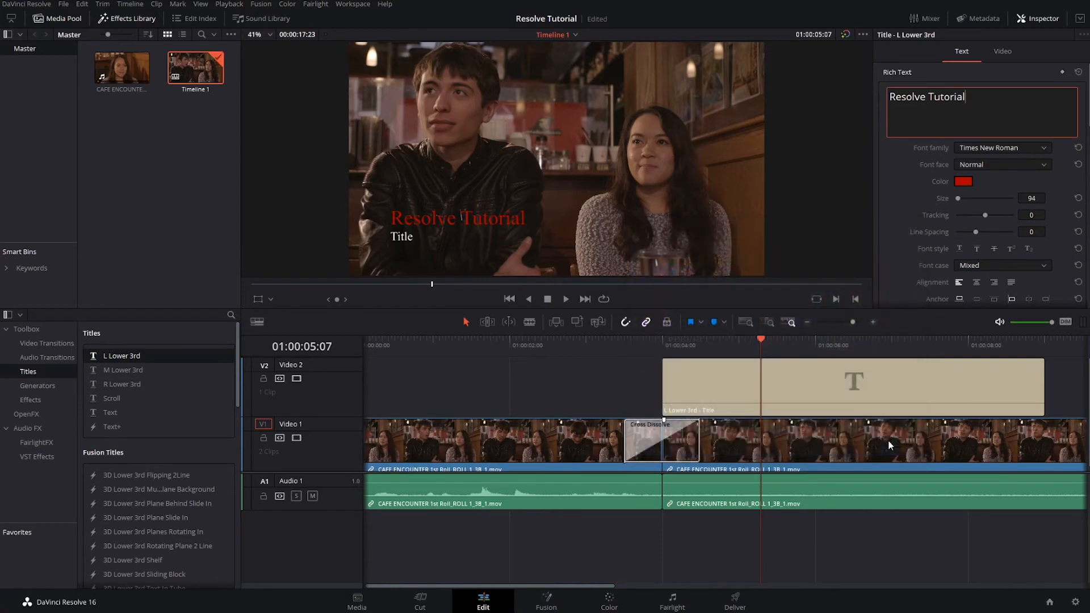
click(989, 149)
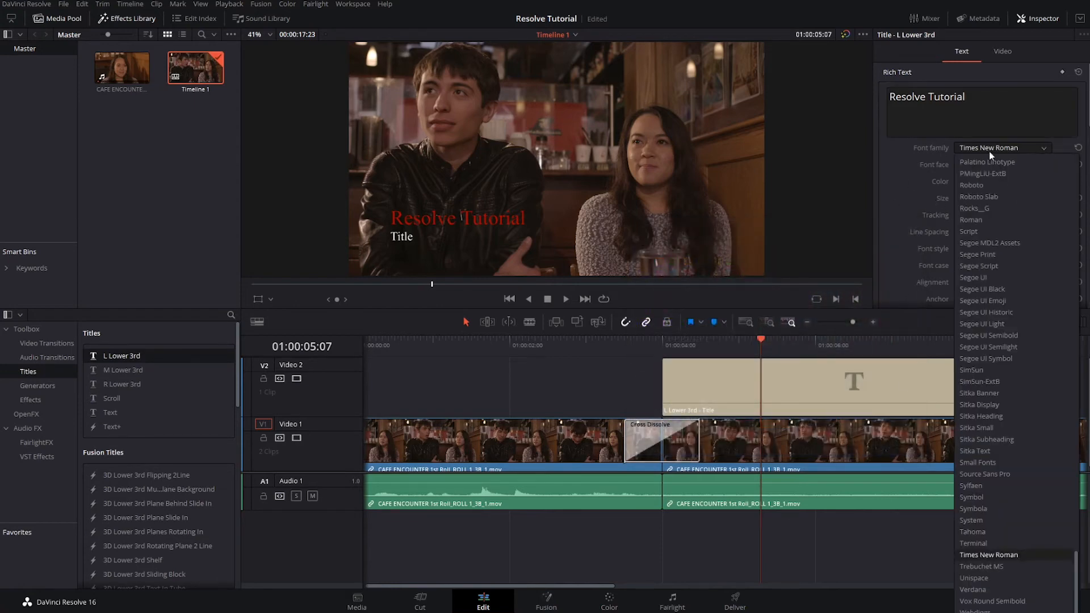
click(999, 210)
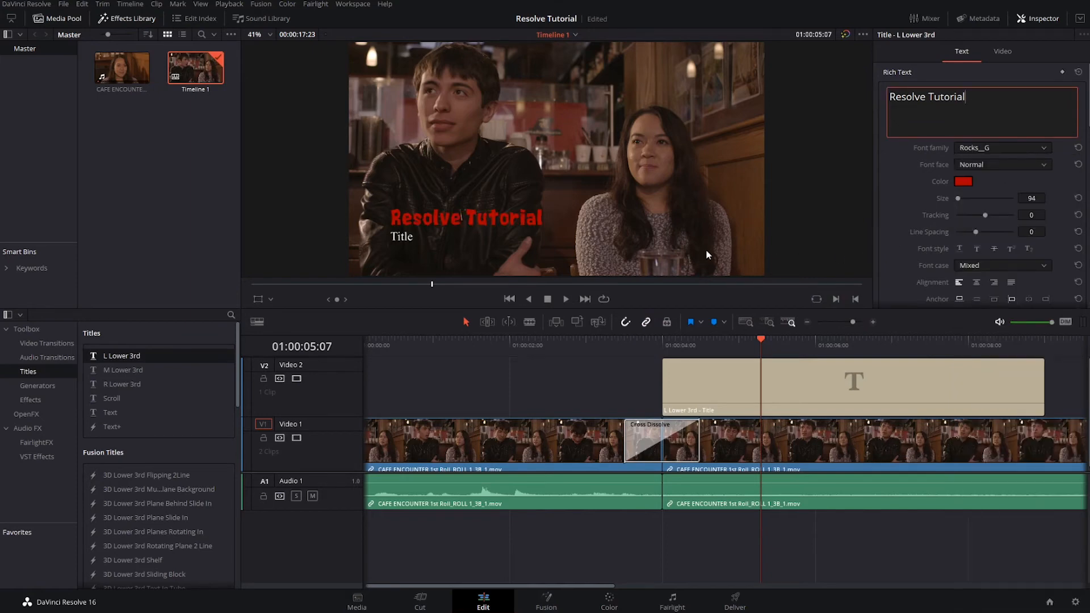
- Replace the second line of the lower-third title with "Davinci Resolve Tutorial"
scroll(971, 217, down, 5)
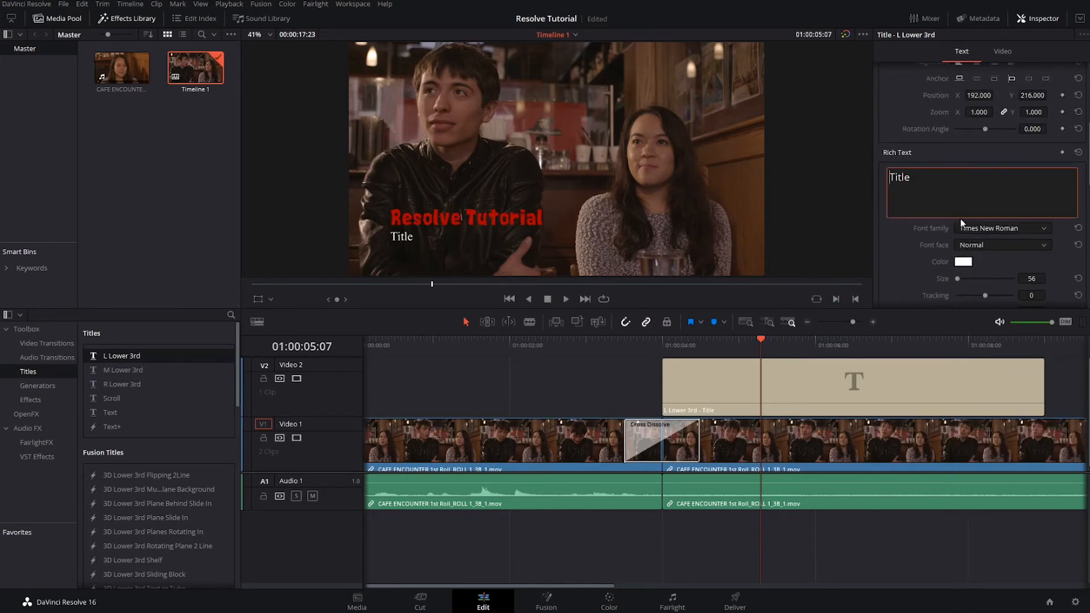
double_click(900, 177)
key(BackSpace)
text(Davinci Resolve)
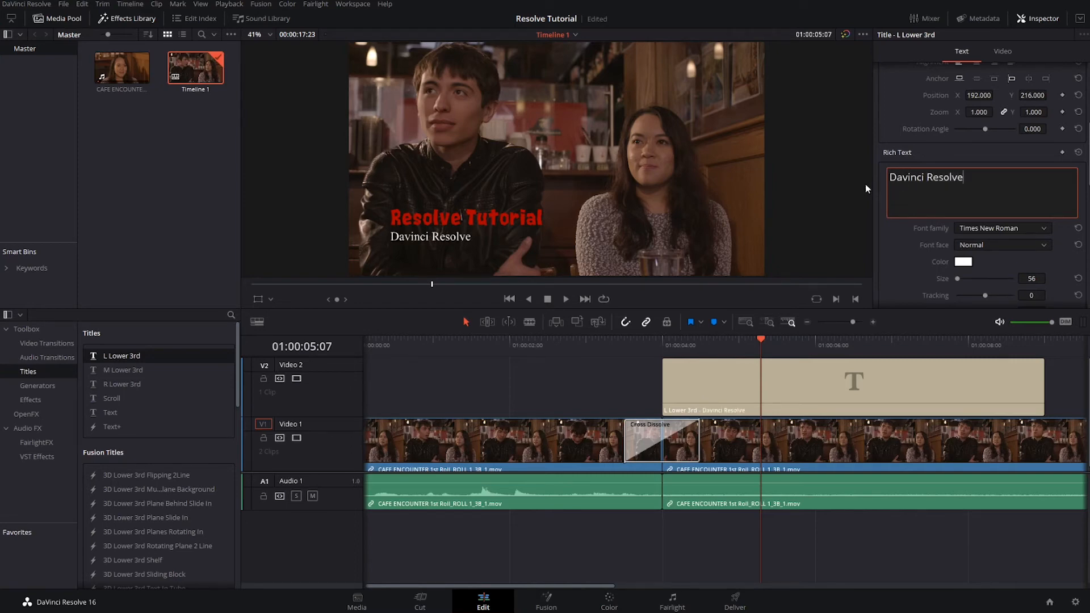
text( Tutorial)
- Colour the "Davinci Resolve Tutorial" line orange (#ff5500) and set its size to 39
click(964, 262)
click(685, 297)
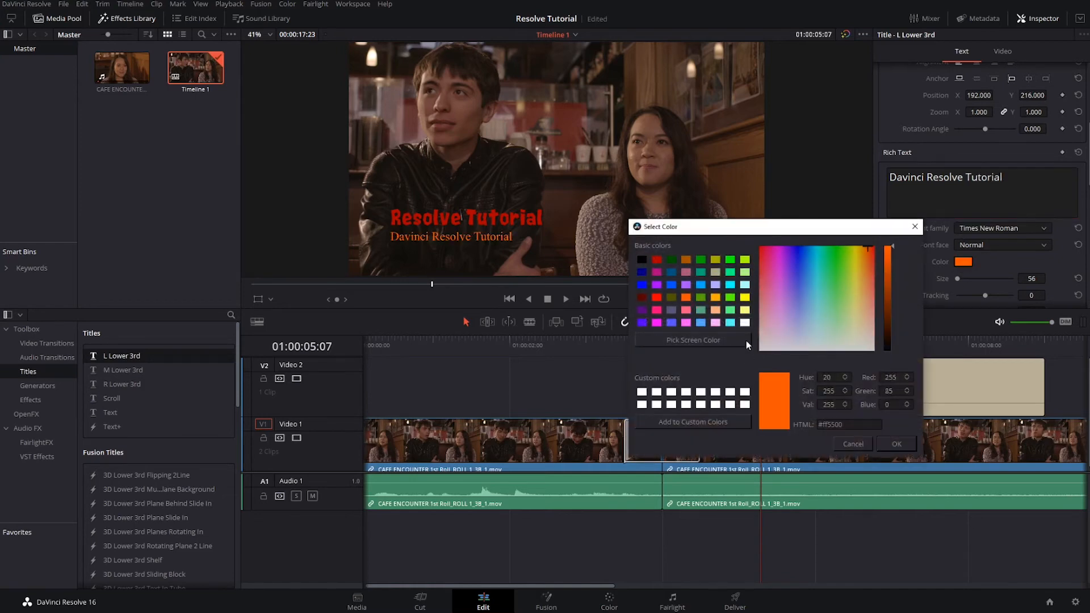
click(896, 443)
drag(958, 278, 956, 284)
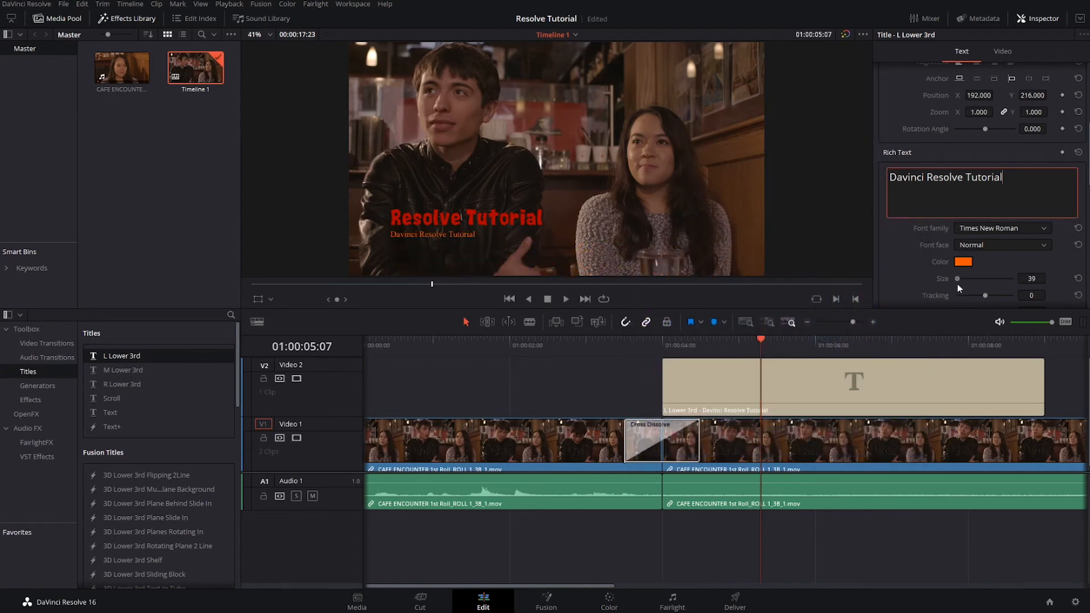
- Try different font faces on the "Davinci Resolve Tutorial" line and set its font family to Sitka Banner
click(983, 245)
click(983, 270)
click(984, 245)
click(985, 281)
click(986, 228)
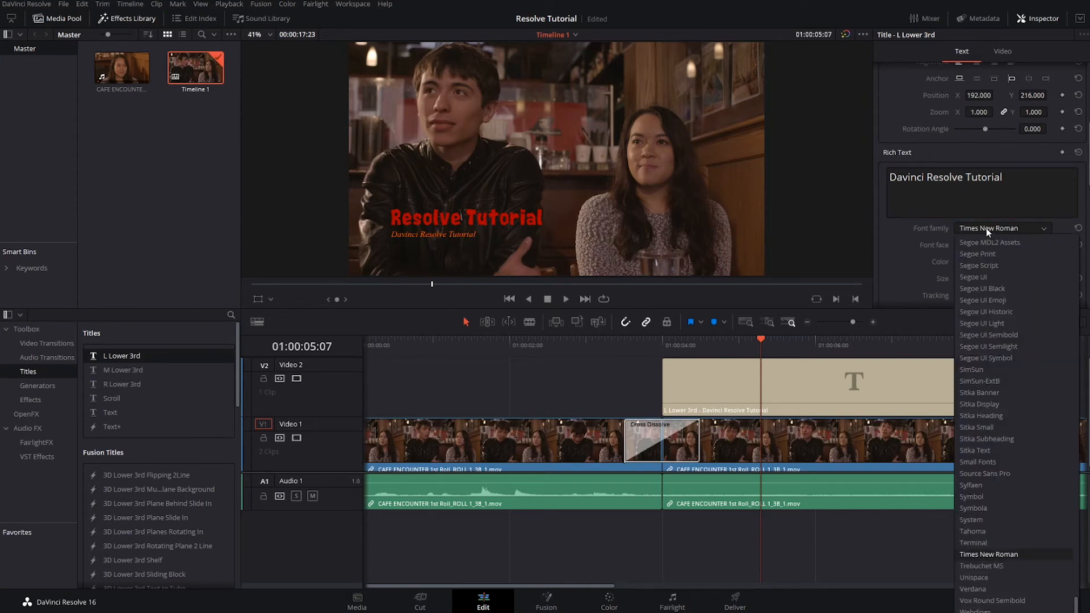
click(995, 392)
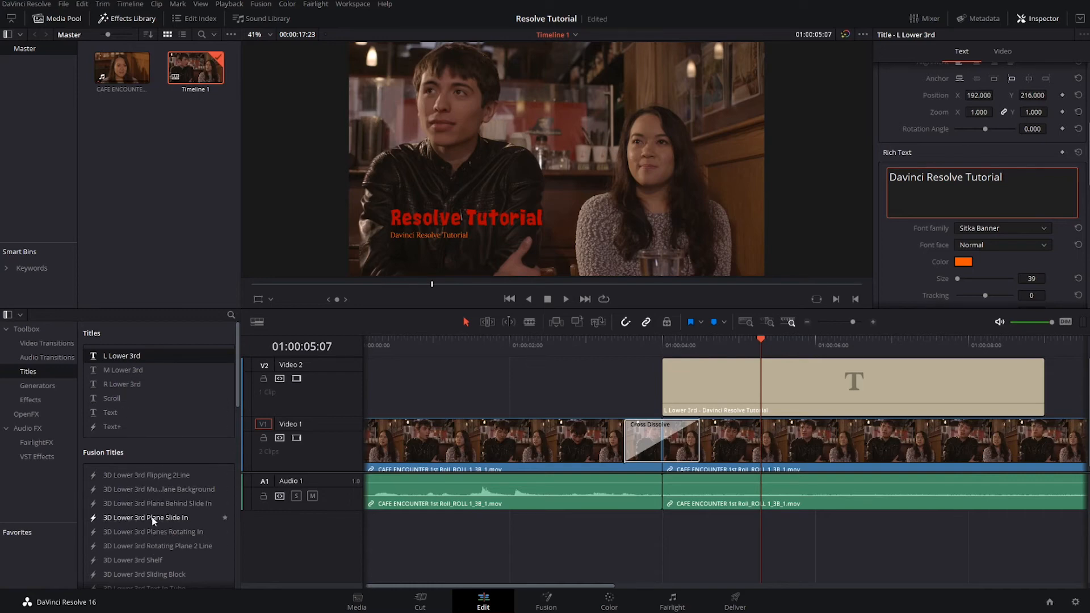
- Play back the lower-third title over the Cross Dissolve, starting shortly before the transition
scroll(151, 521, down, 3)
click(608, 340)
key(space)
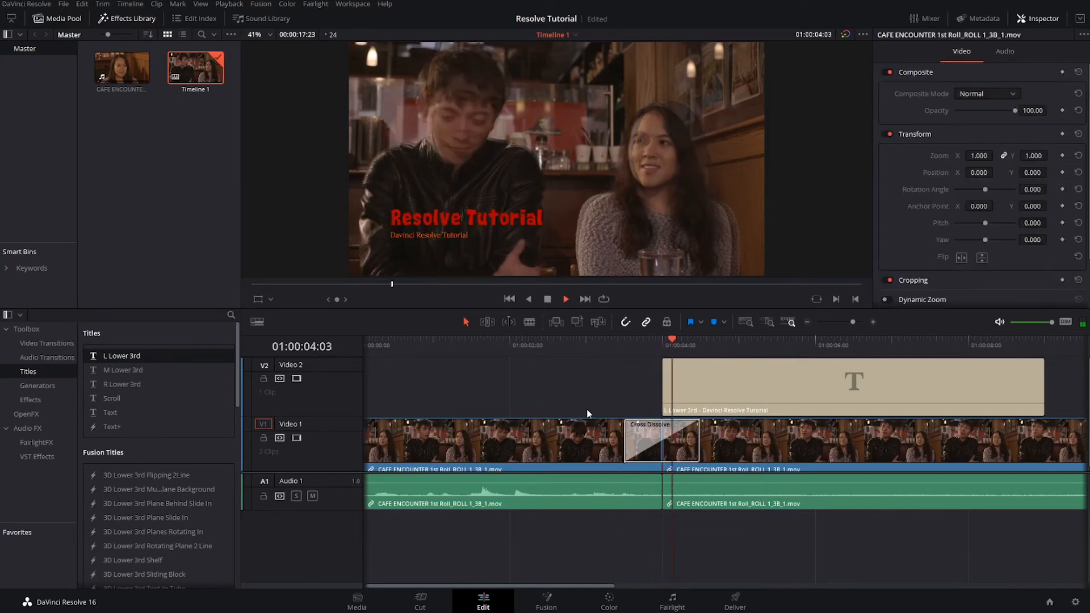
key(space)
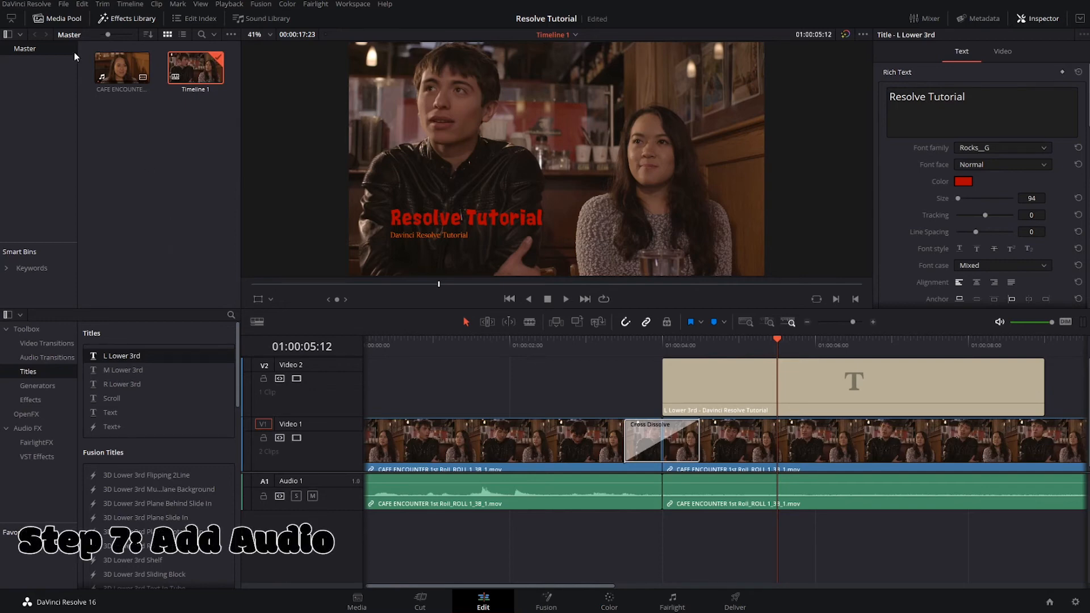
- Import "(FREE) Guitar Loop Kit #11.mp3" from the Music folder and place it on a new Audio 2 track at 01:00:04:00
click(63, 5)
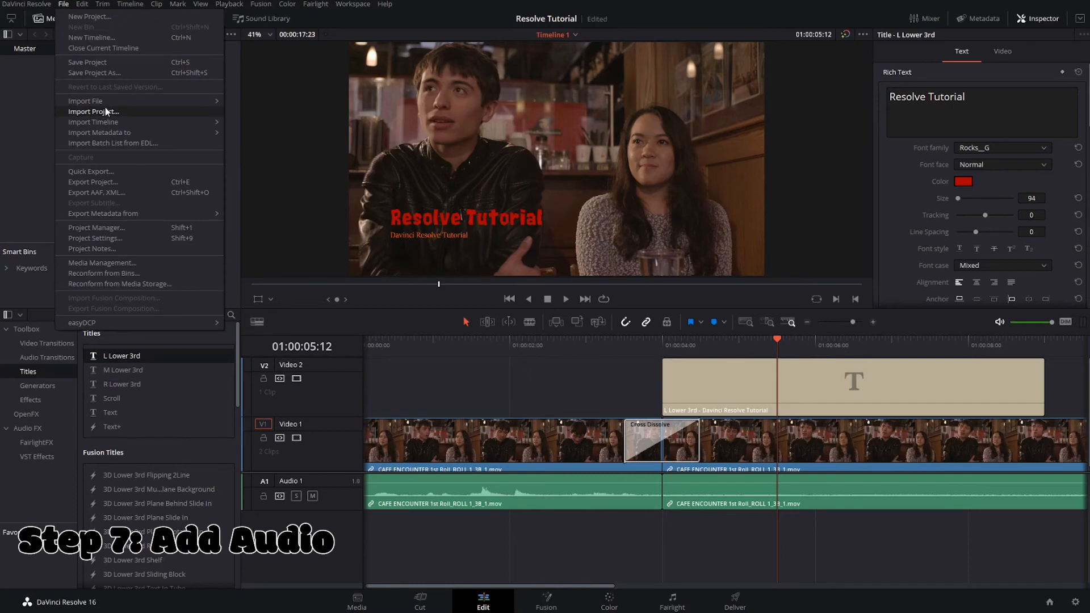
mouse_move(111, 100)
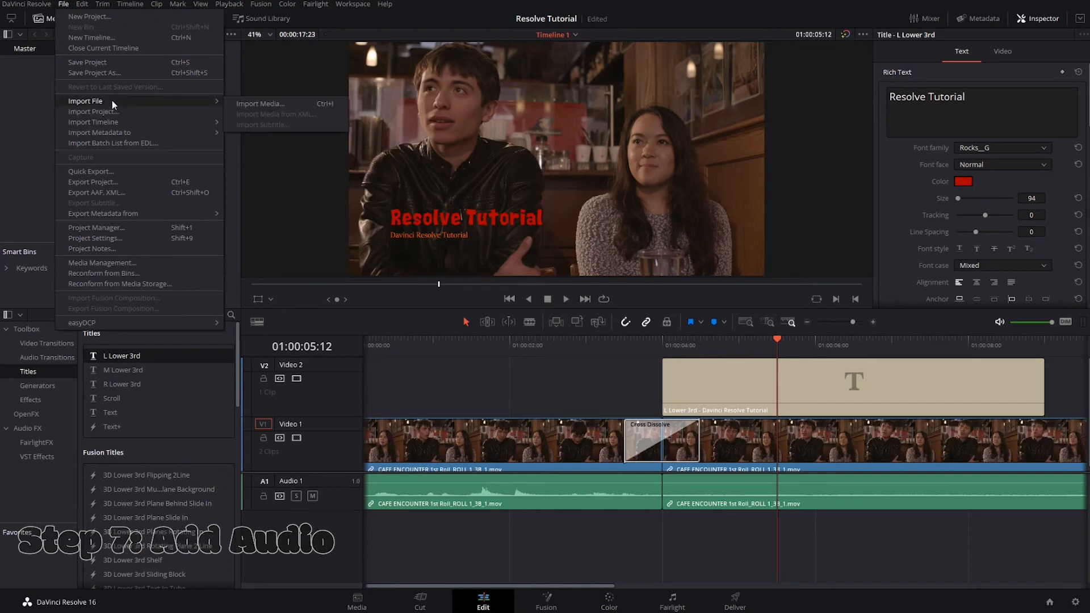
click(245, 104)
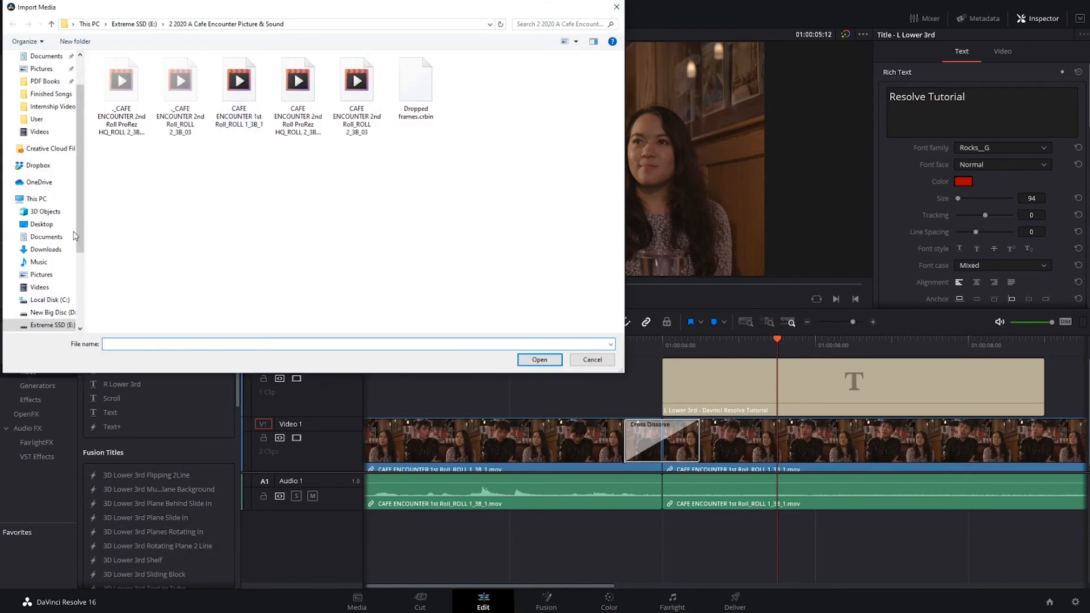
click(39, 261)
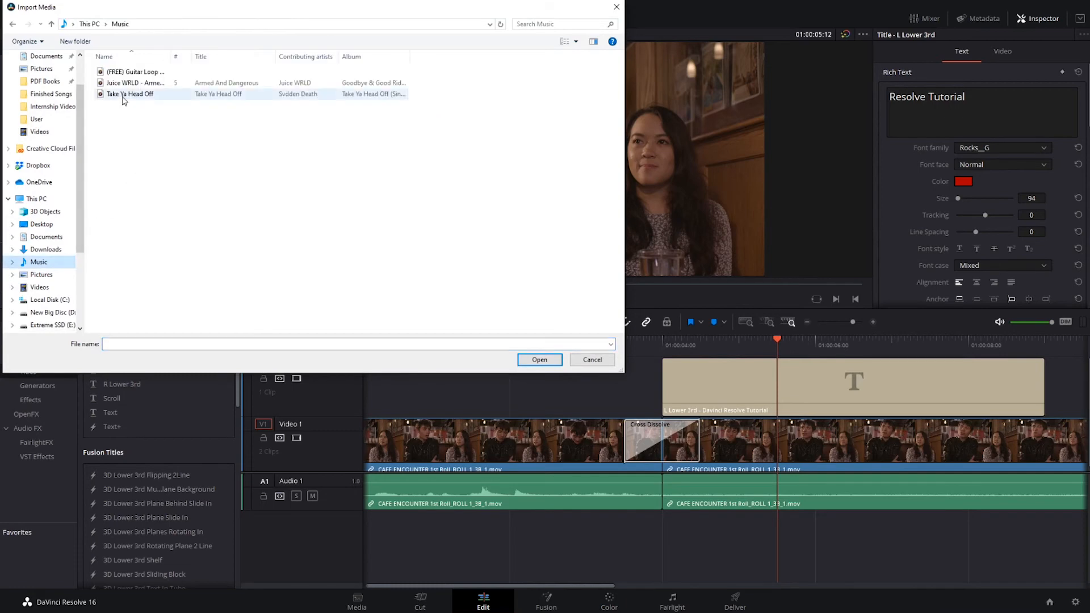
click(135, 71)
click(539, 360)
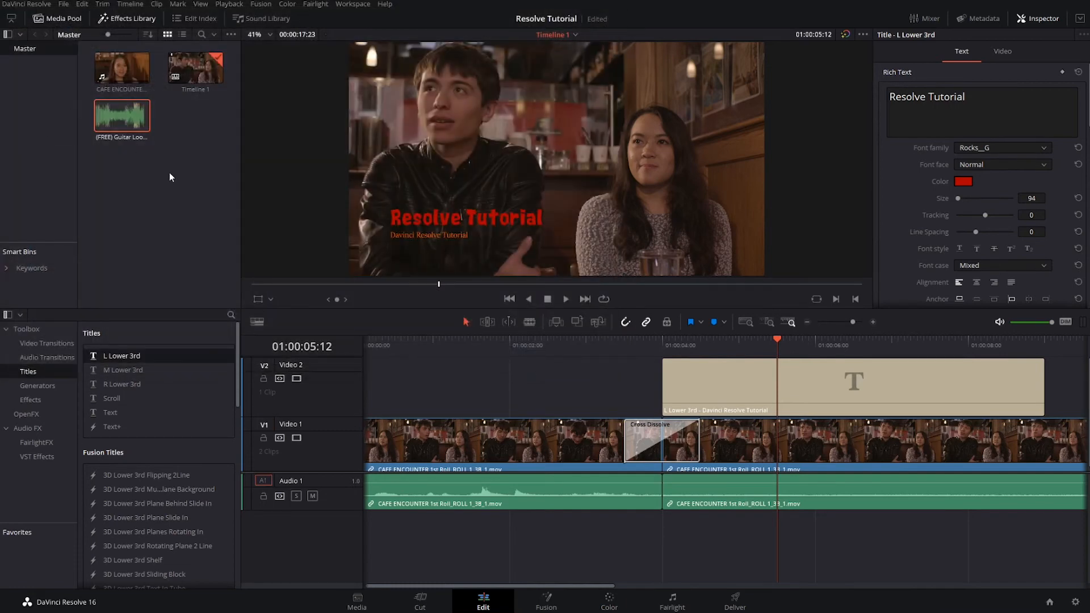
drag(110, 114, 673, 539)
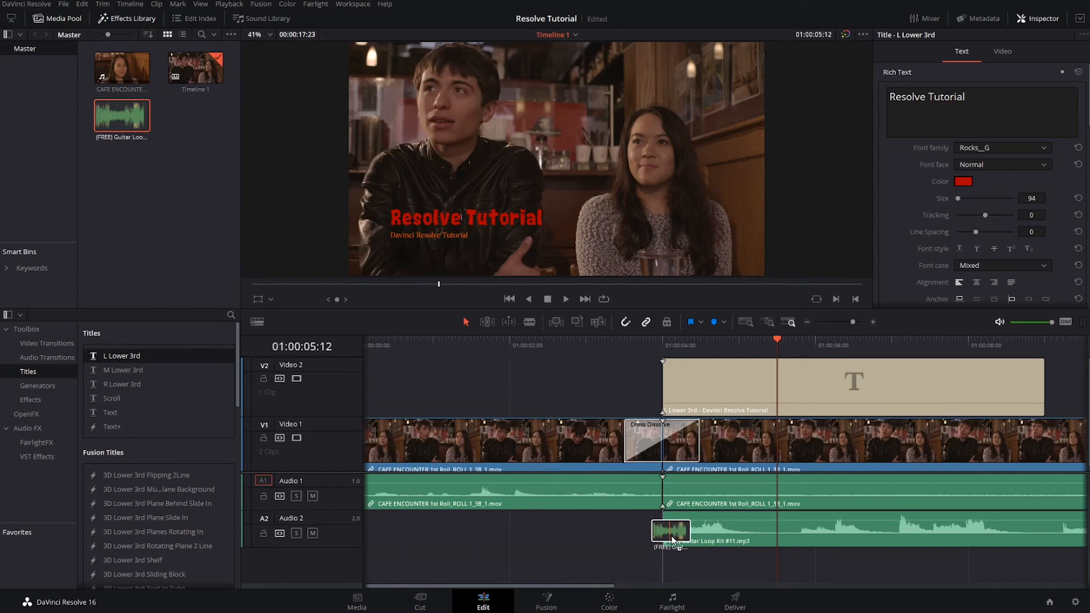
drag(672, 539, 672, 539)
- Split the guitar loop at 01:00:17:23, where the café video ends, and delete the part beyond it
drag(399, 585, 471, 596)
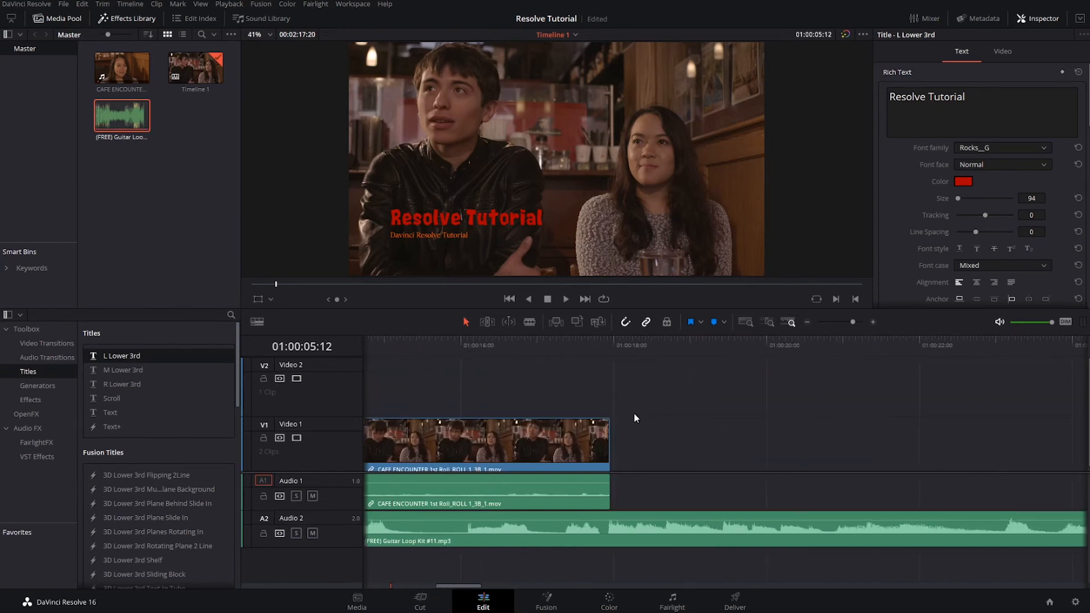
click(528, 321)
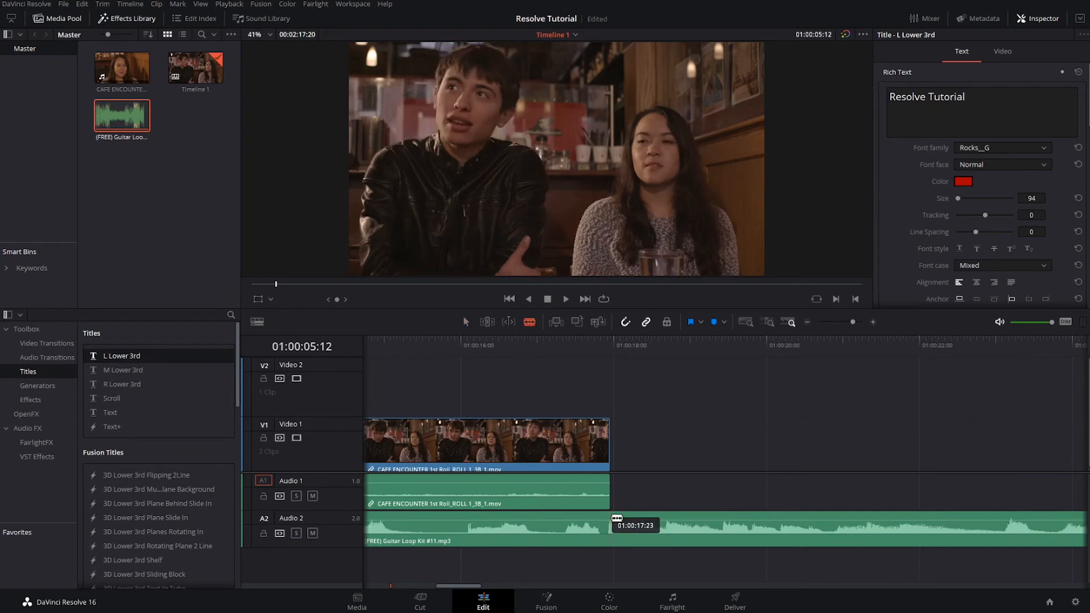
click(610, 518)
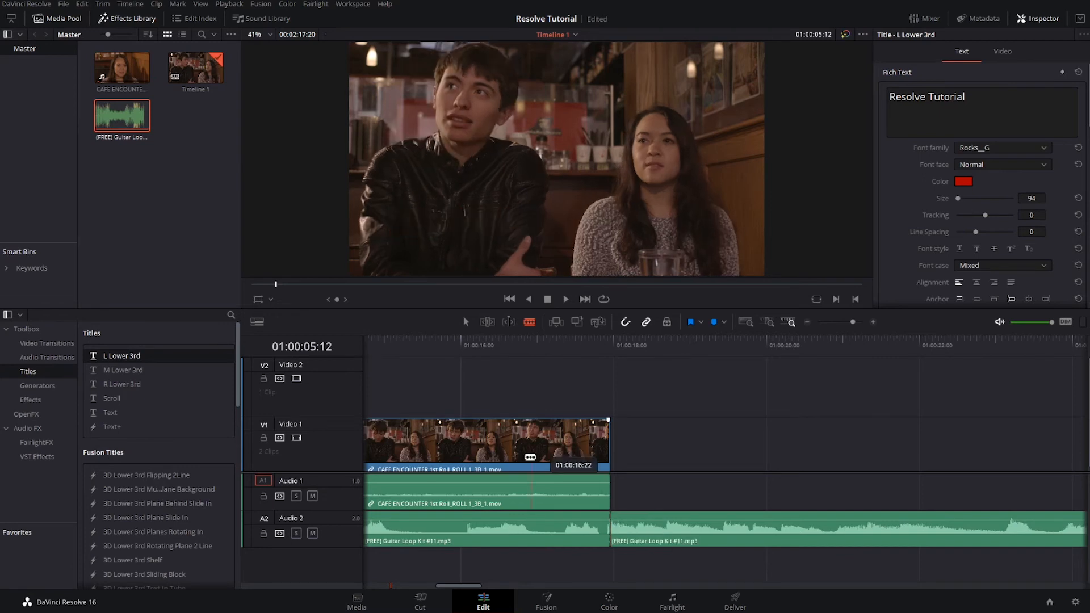
click(462, 321)
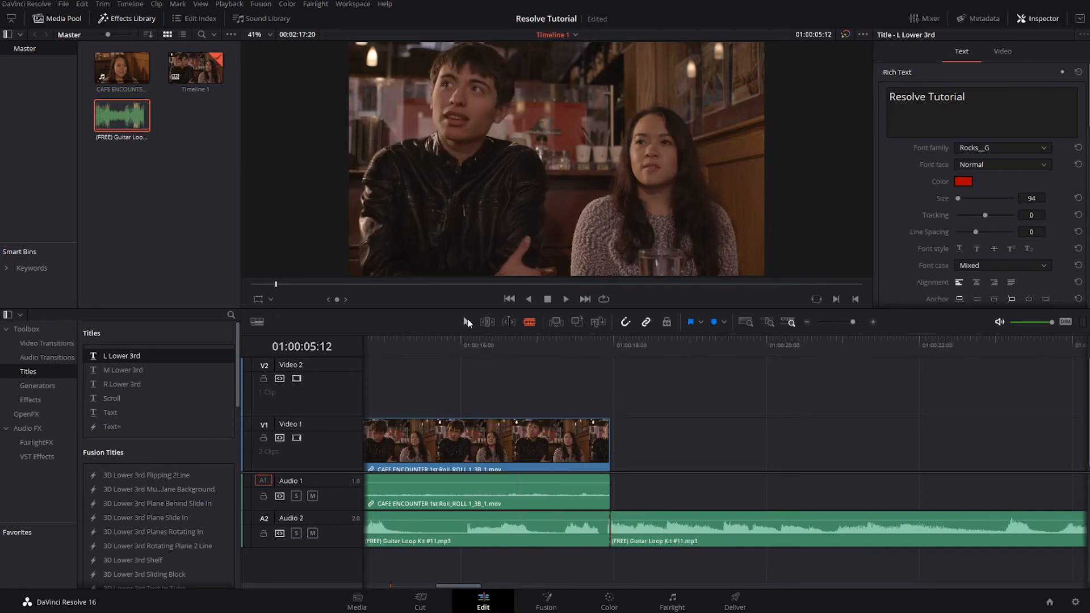
click(670, 525)
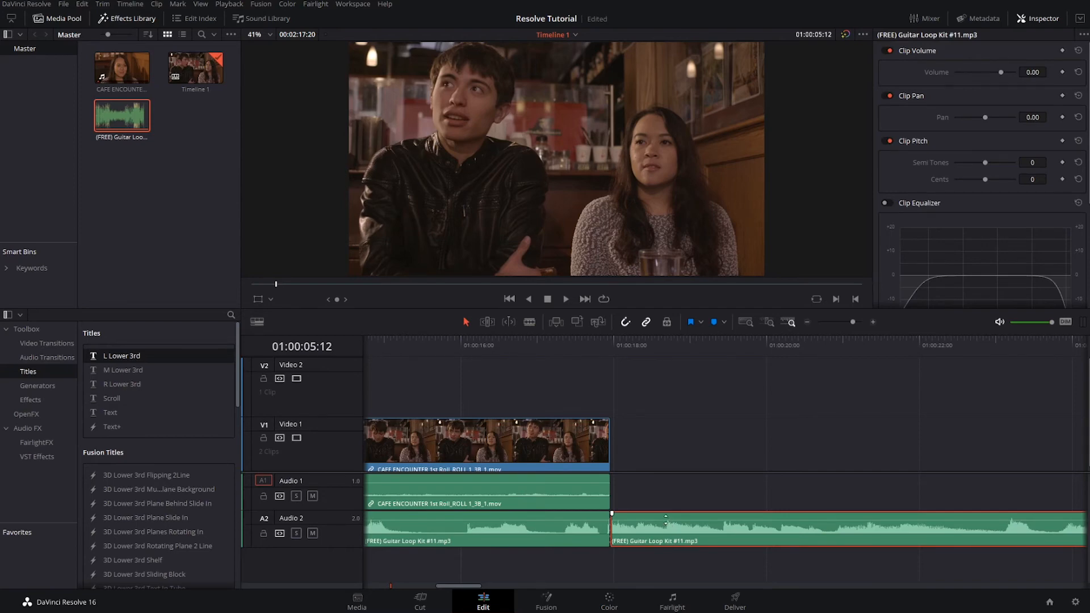
key(Delete)
drag(820, 583, 475, 583)
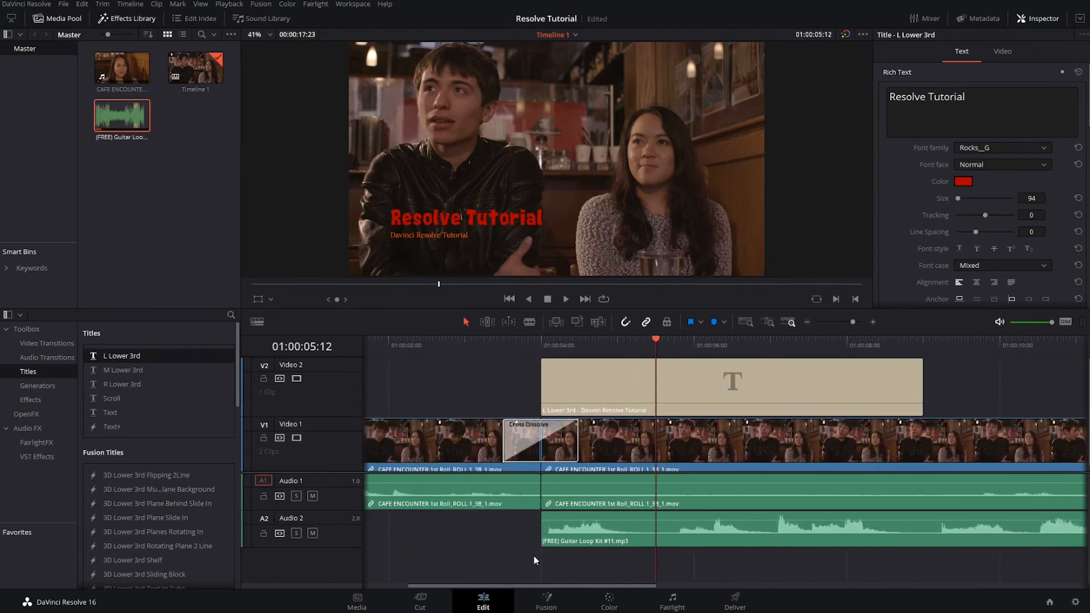
- Play back the timeline from shortly before the Cross Dissolve to hear the guitar loop come in
click(471, 344)
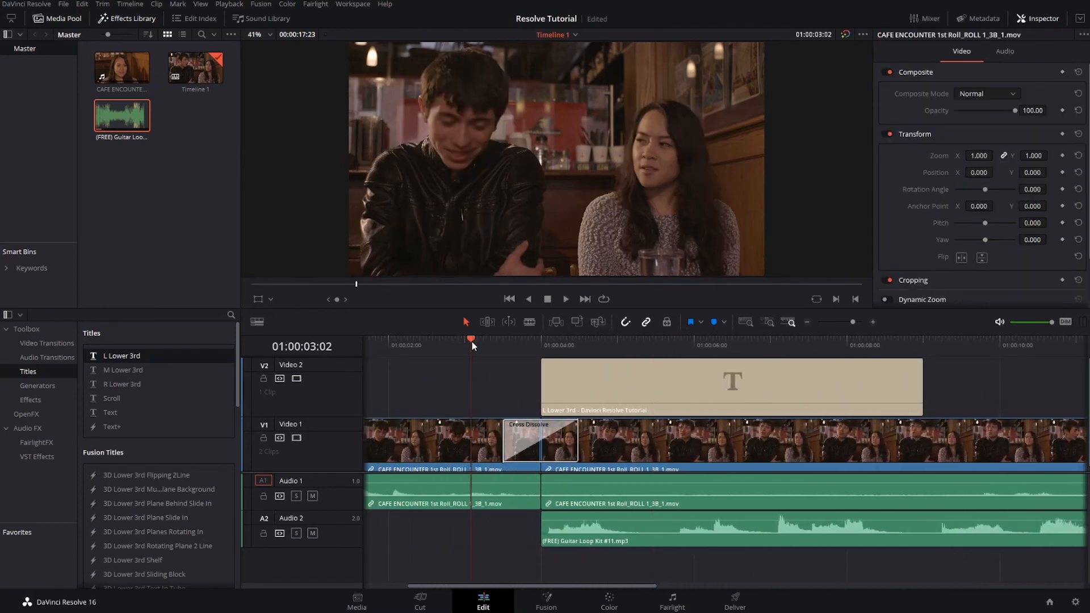
key(space)
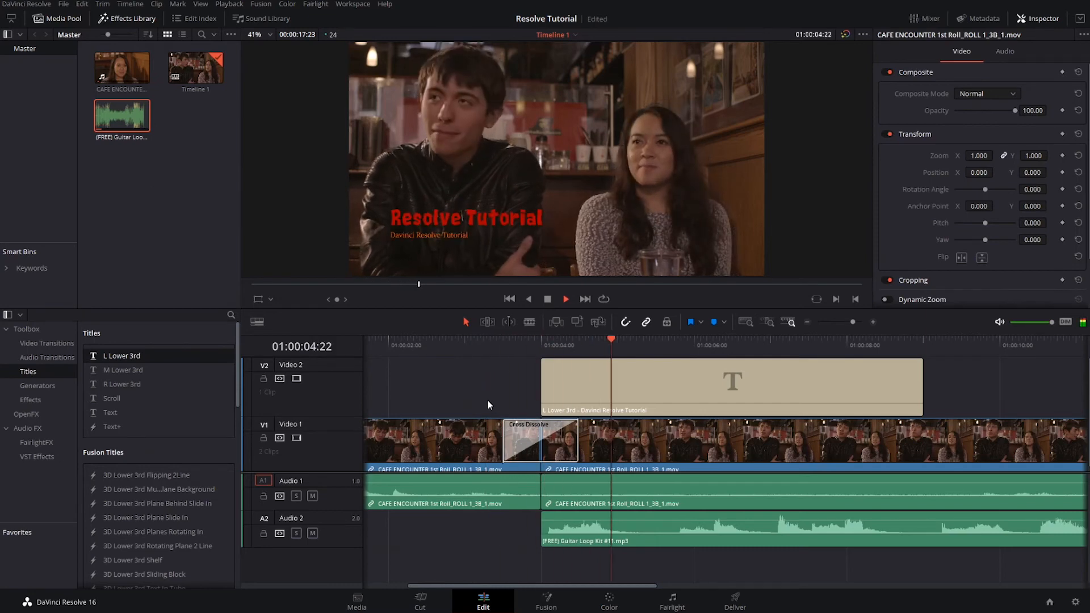
key(space)
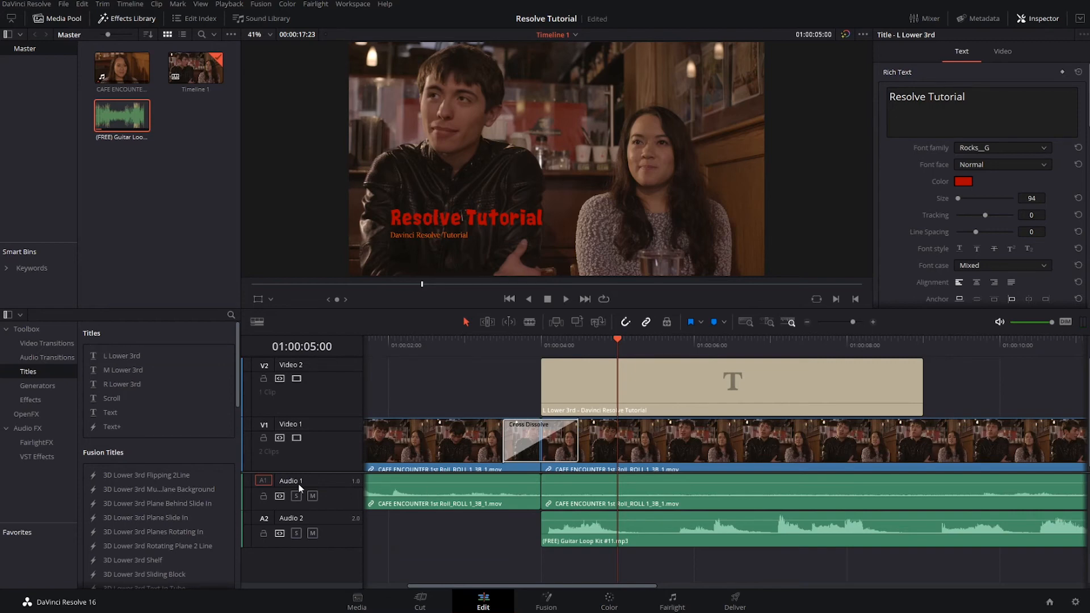
- Add a Cross Fade 0 dB audio transition to the start of the guitar loop on Audio 2
click(49, 358)
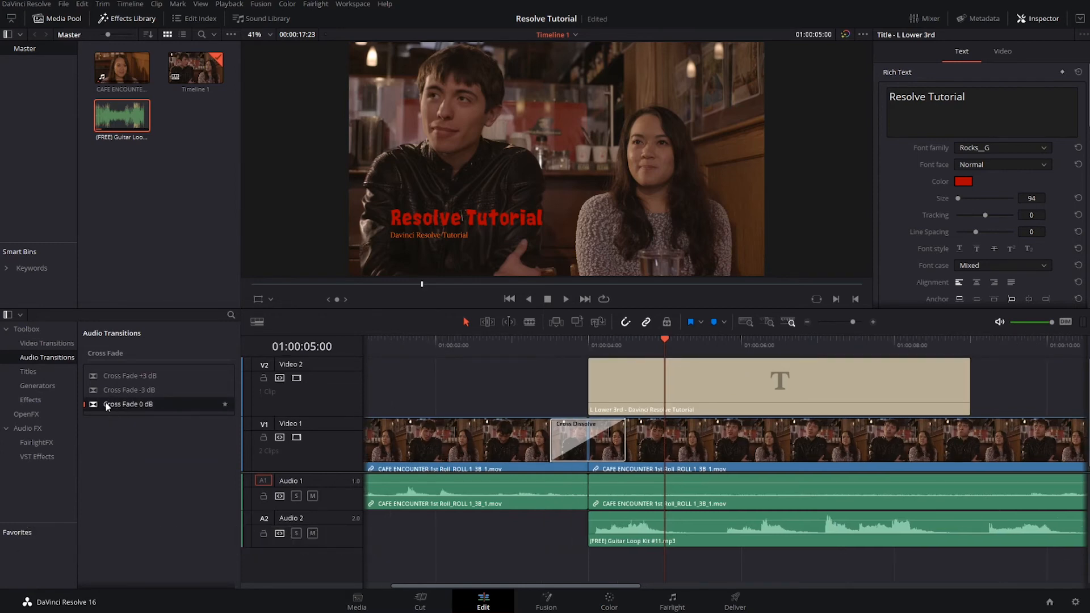
drag(108, 403, 638, 520)
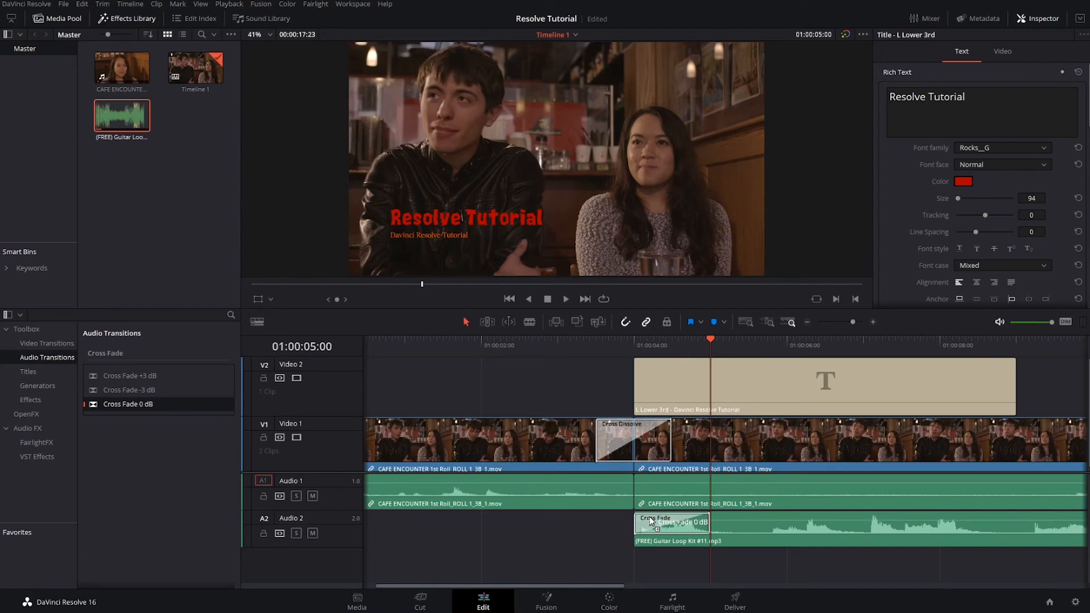
drag(649, 516, 649, 517)
- On the Fairlight page, lower the Audio 2 track's level to about -11 dB in the mixer
click(672, 601)
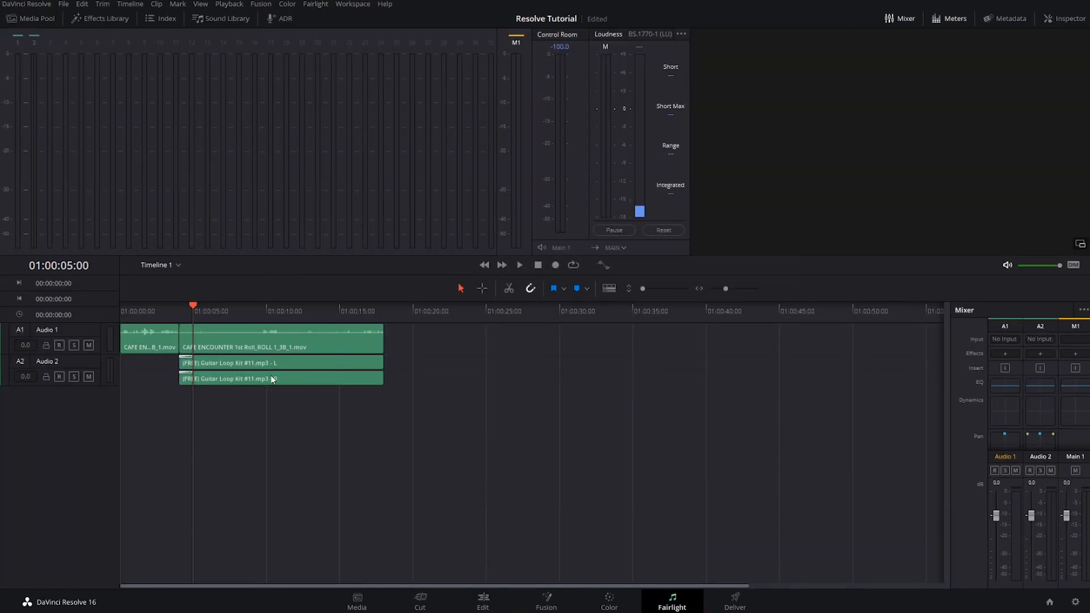
click(72, 362)
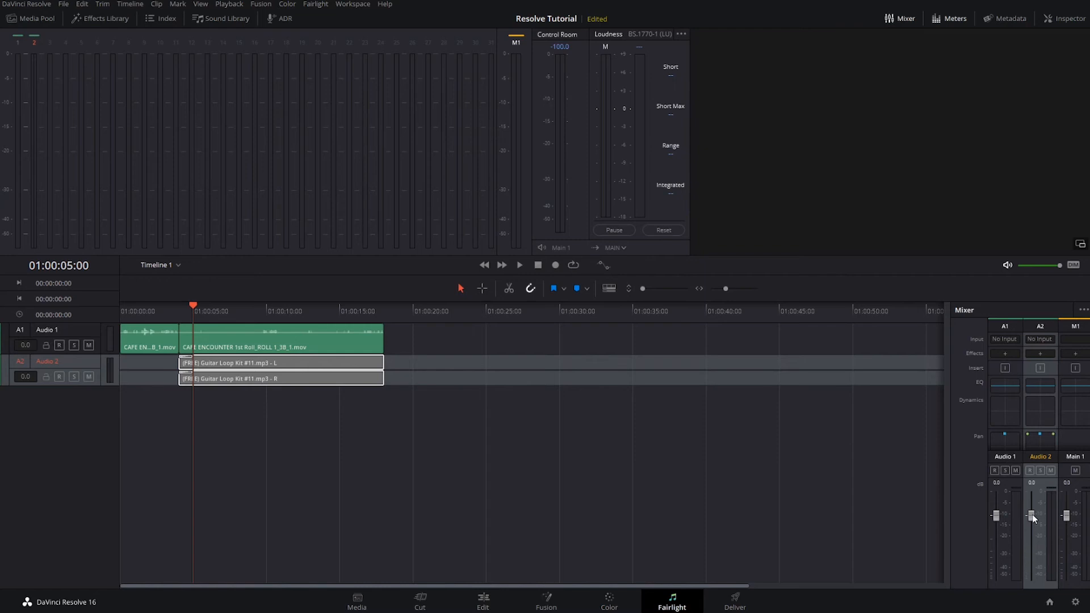
drag(1032, 519, 1032, 543)
- Play back the mix from just before the guitar loop starts to judge the music's level
click(177, 308)
key(space)
click(178, 309)
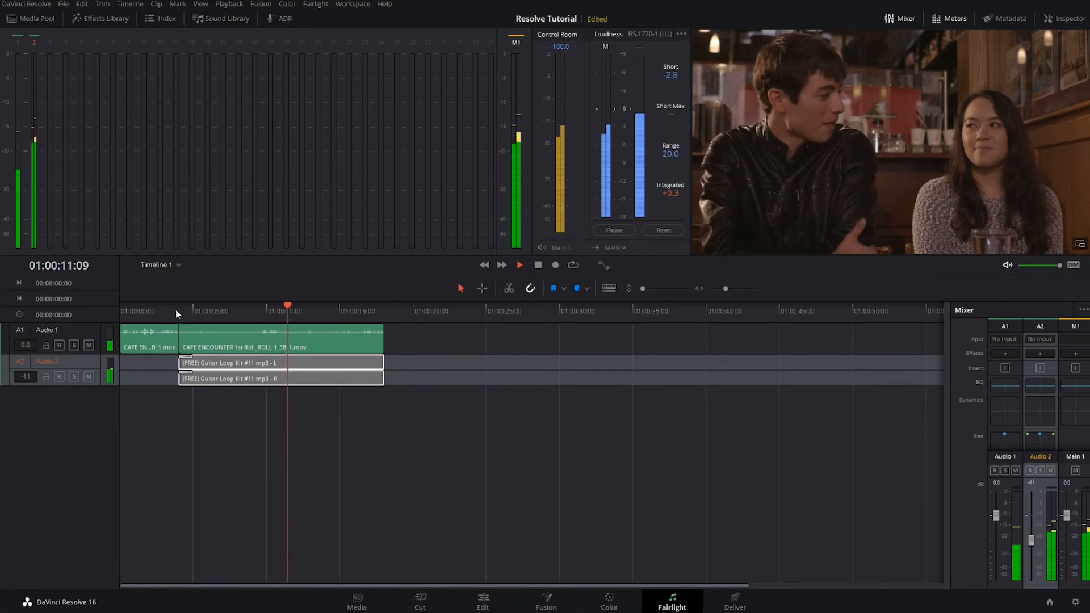
key(space)
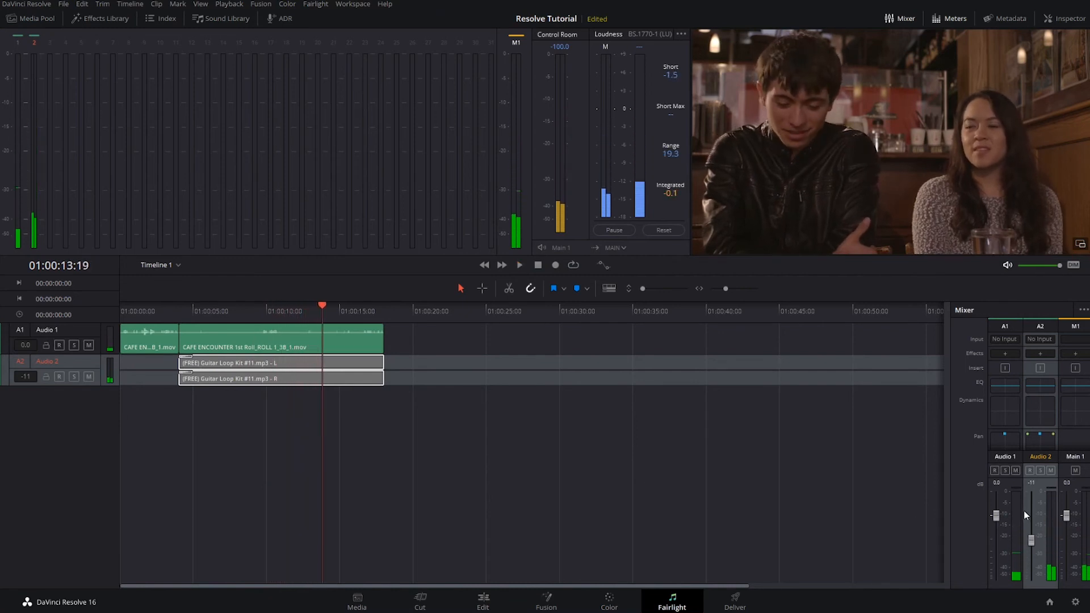
- Lower the Audio 2 track's level to about -16 dB and raise Audio 1 to about 3.7 dB
drag(1030, 543, 1032, 548)
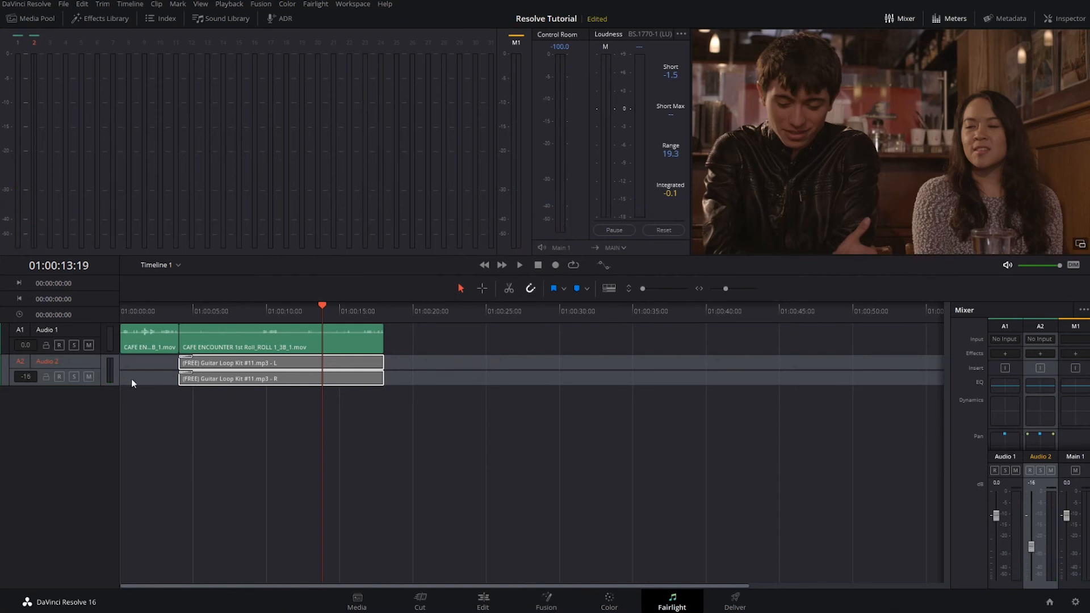
click(61, 330)
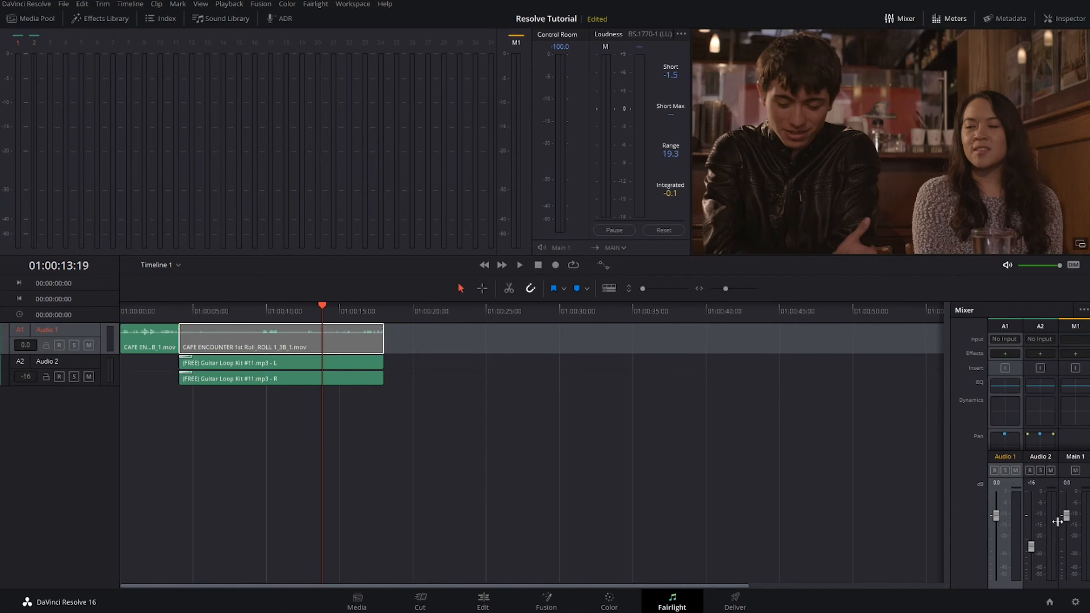
drag(996, 516, 997, 510)
- Play back the adjusted mix from shortly before the guitar loop to compare dialogue and music levels
click(171, 305)
key(space)
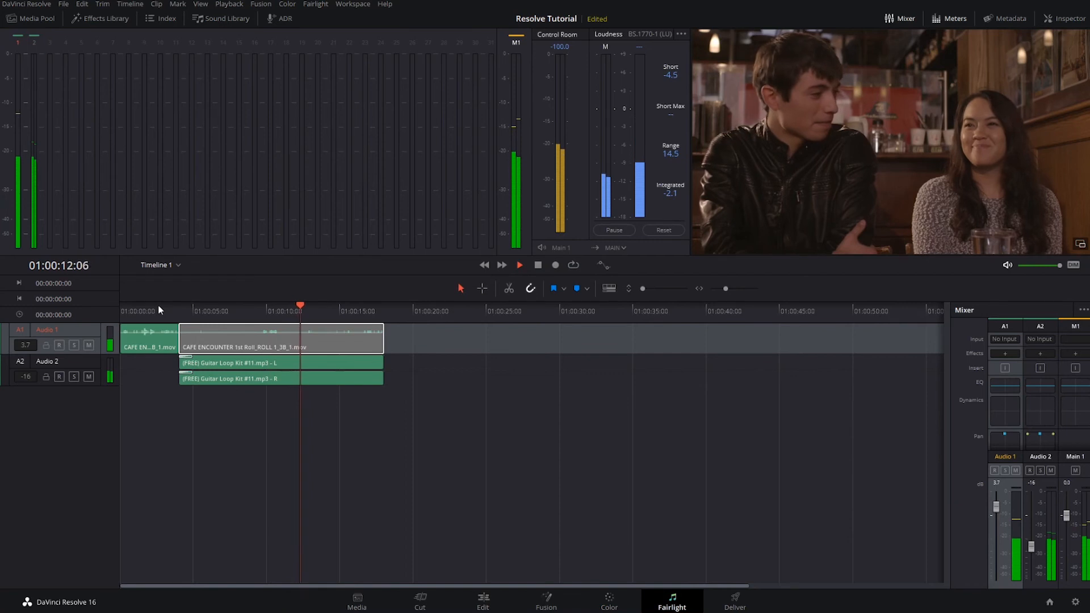
key(space)
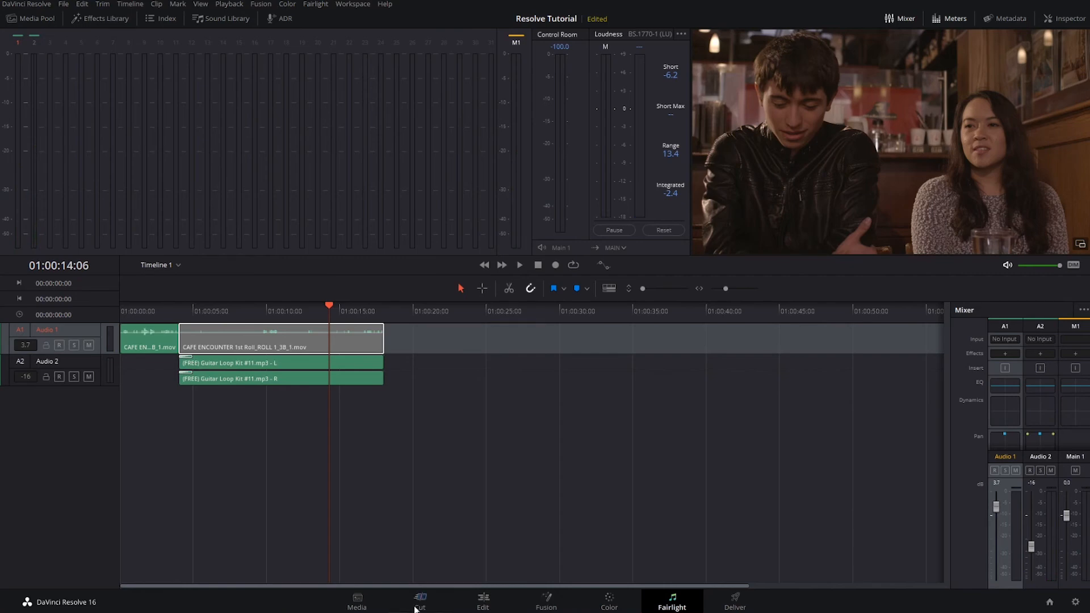
- On the Edit page, check the first café clip's Clip Attributes and keep its video frame rate at 29.97
click(491, 606)
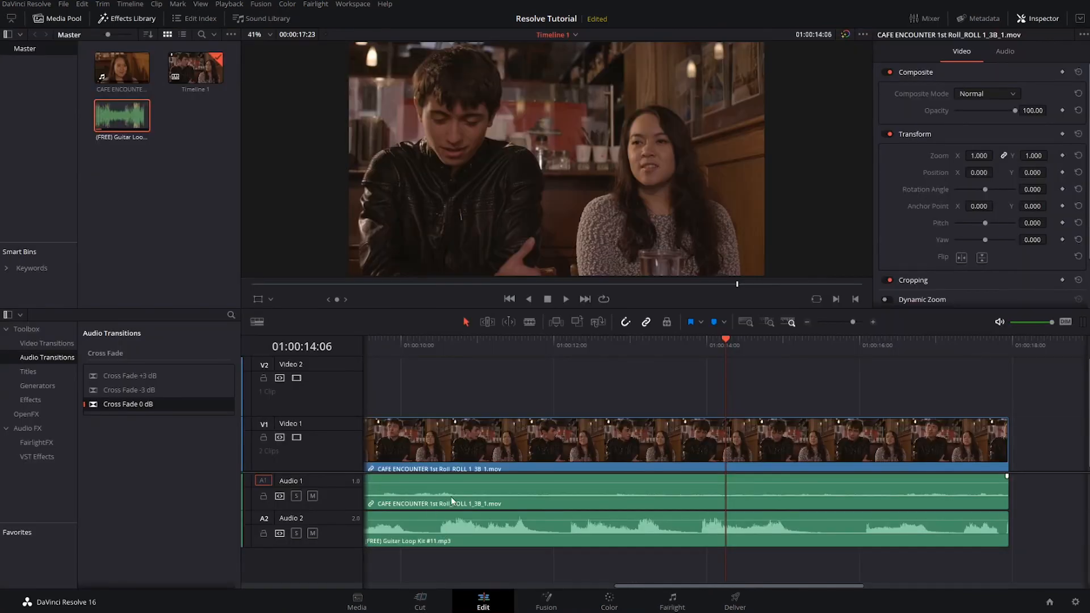
drag(687, 583, 349, 581)
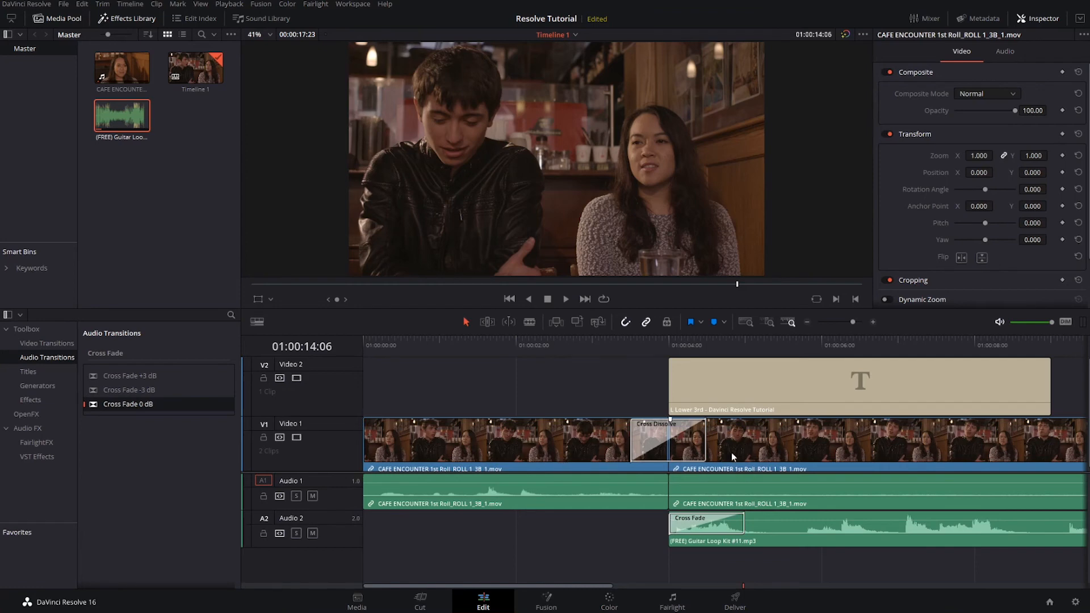
right_click(516, 441)
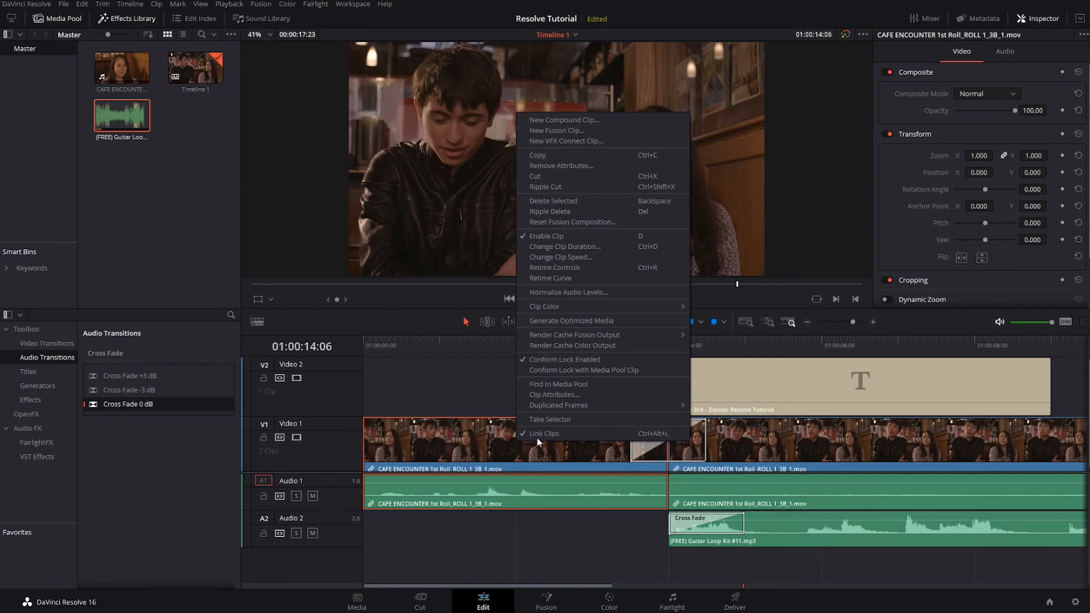
click(574, 397)
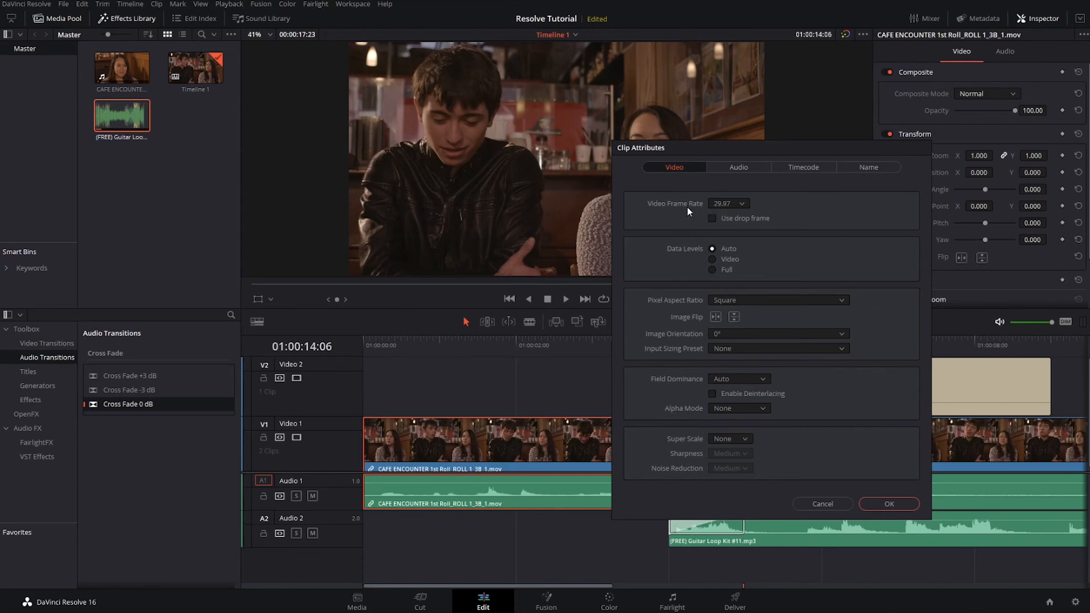
click(732, 204)
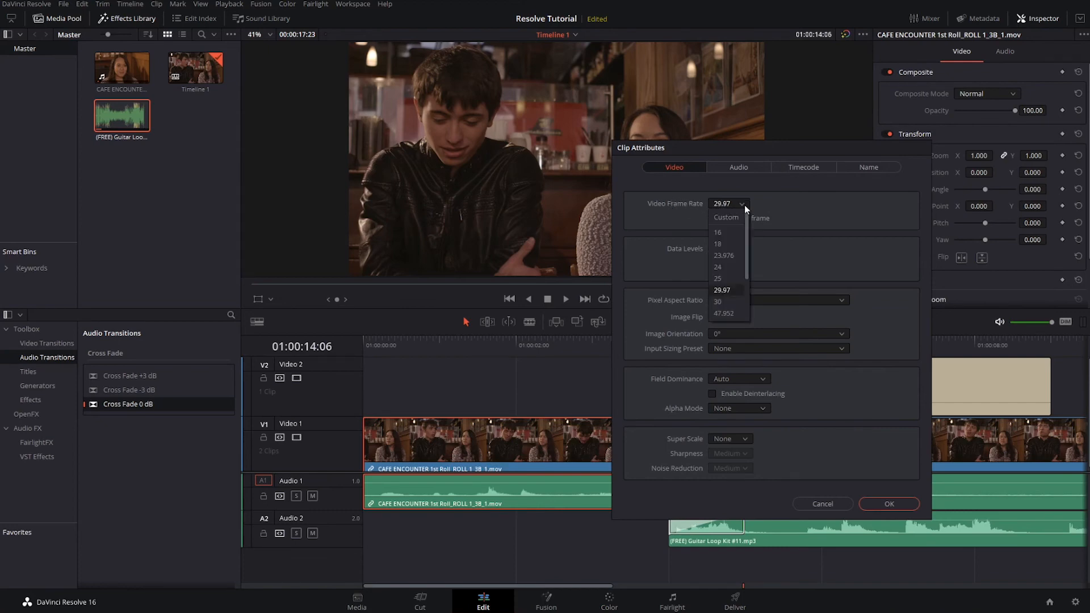
scroll(748, 269, down, 2)
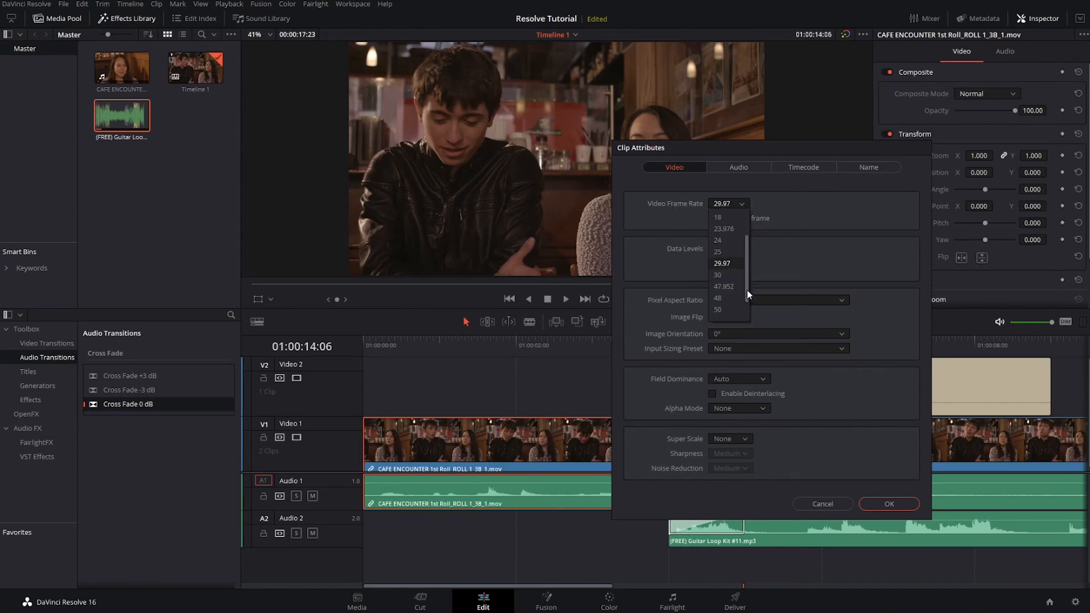
click(729, 264)
click(889, 504)
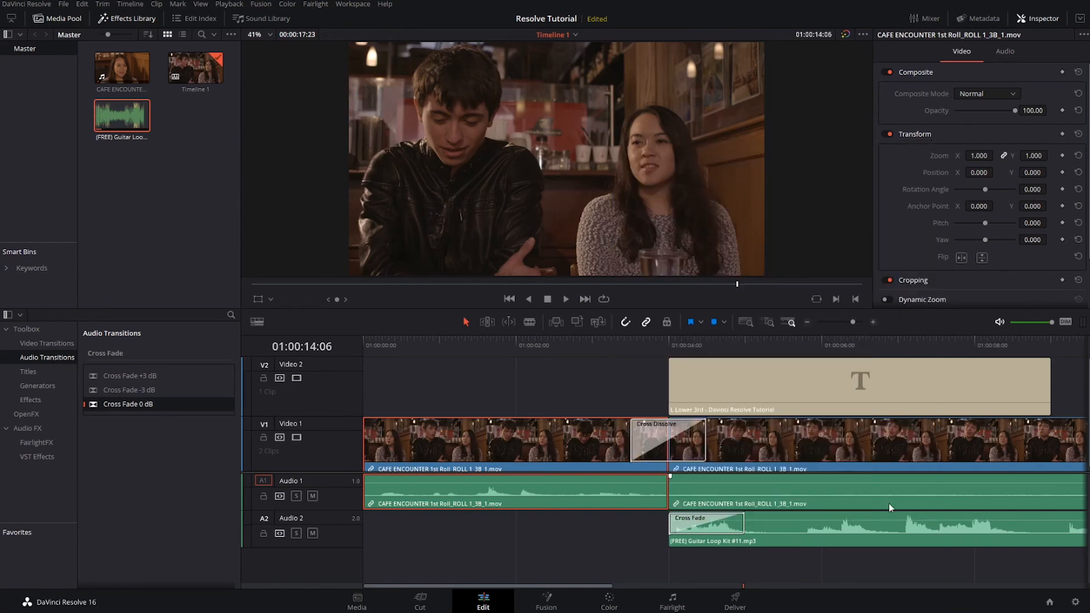
- Check the video frame rate of the second café clip in its Clip Attributes
right_click(747, 441)
click(788, 396)
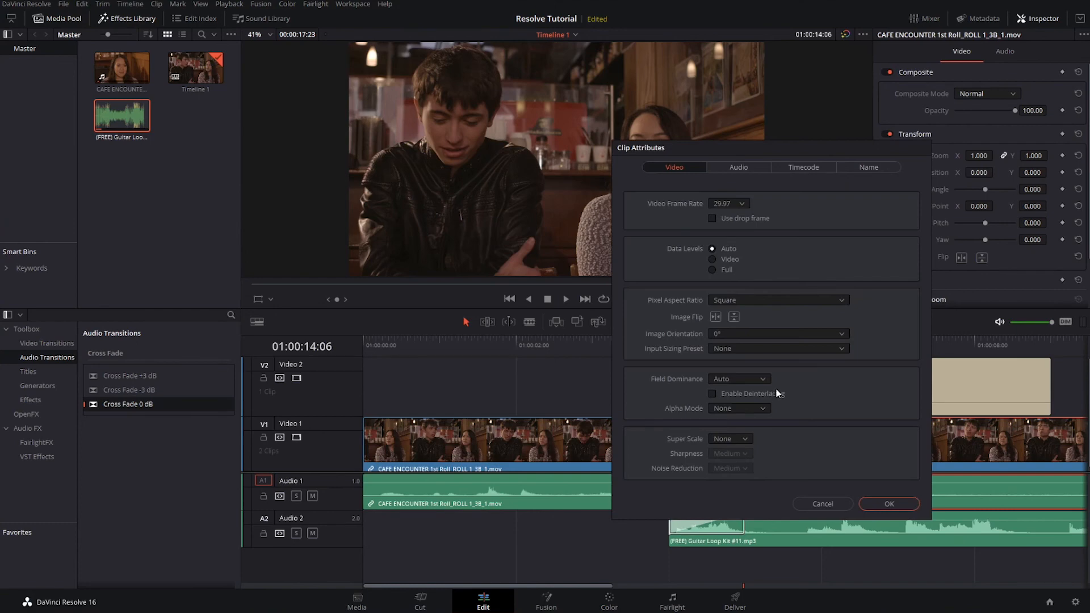
click(883, 505)
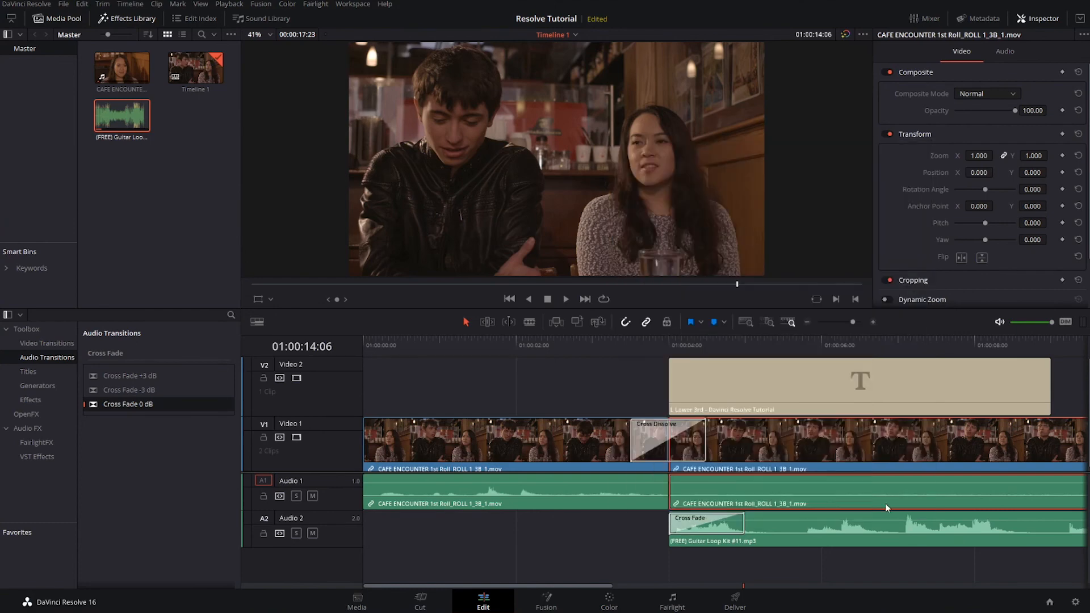
- On the Deliver page, name the render file "Resolve Tutorial" and set its save location to the Desktop
click(735, 602)
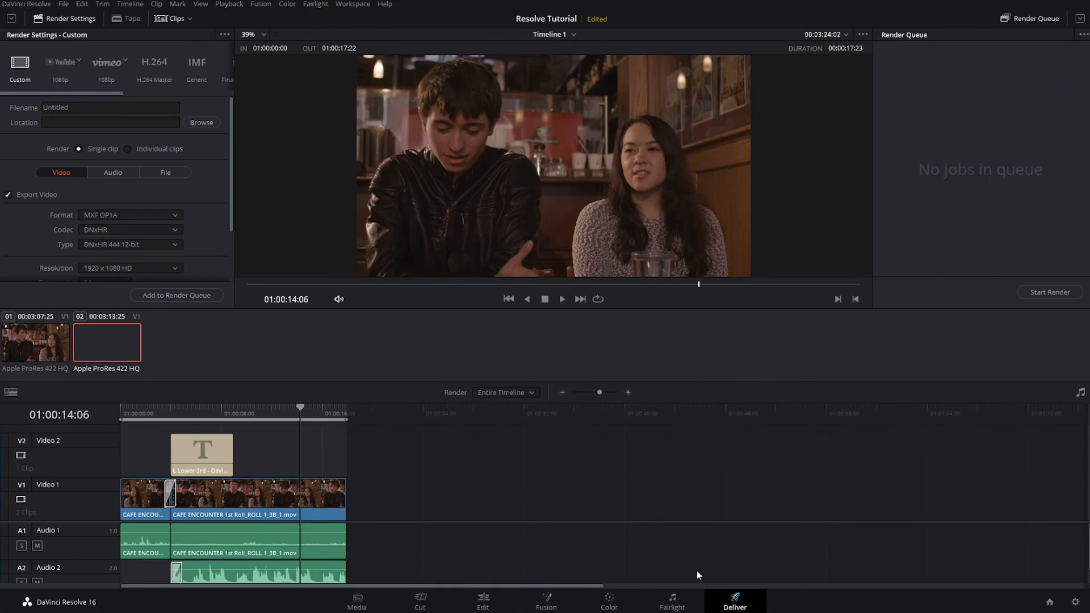
double_click(68, 105)
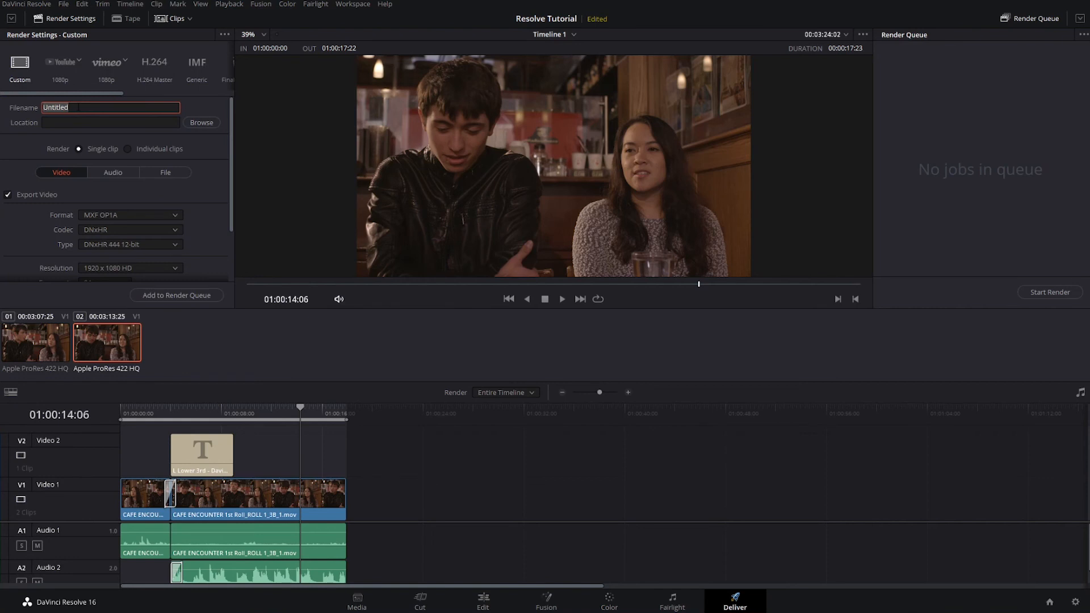
key(BackSpace)
text(Resolve Tutorial)
click(200, 125)
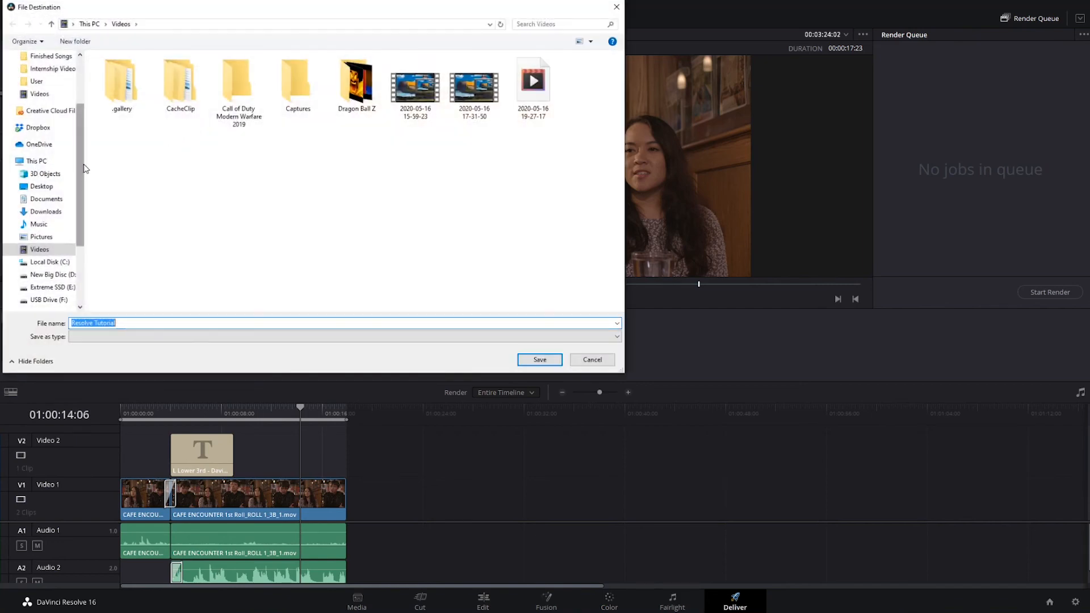
click(41, 186)
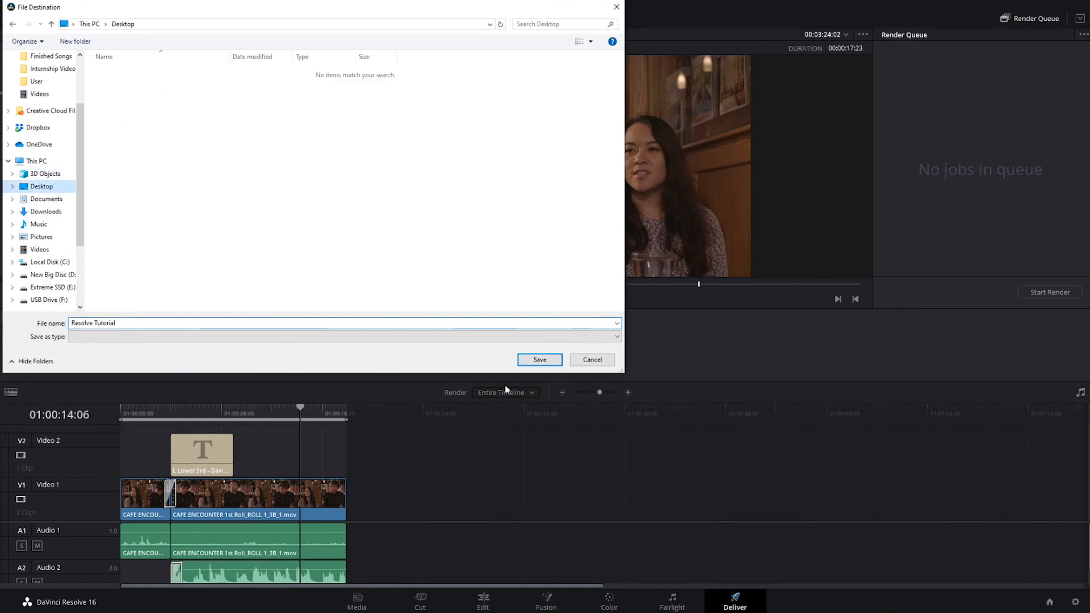
click(540, 361)
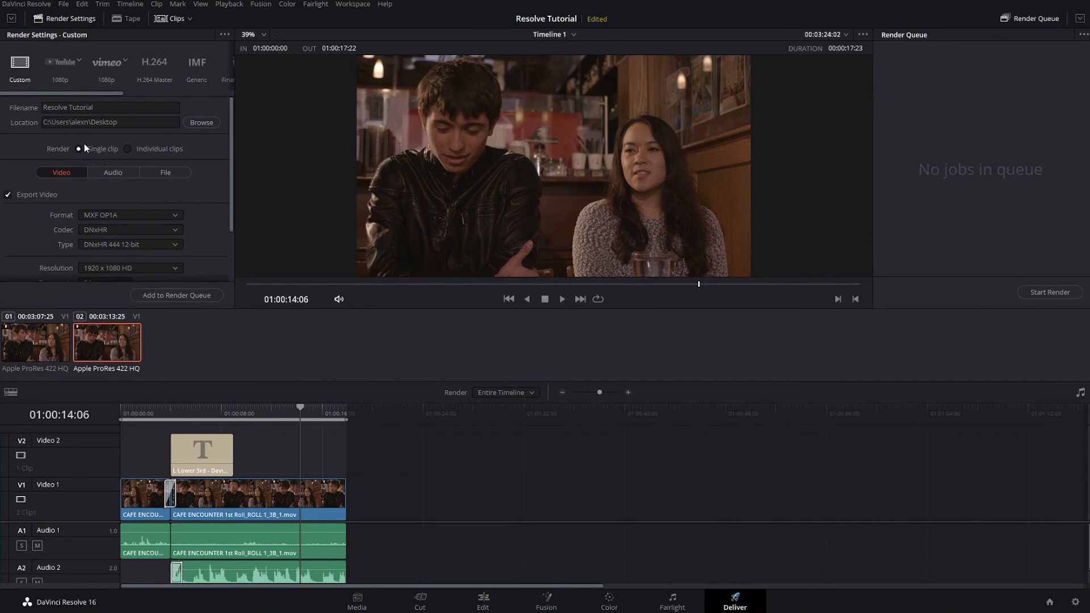
- Set the video export format to MP4 in the custom render settings
scroll(183, 167, down, 1)
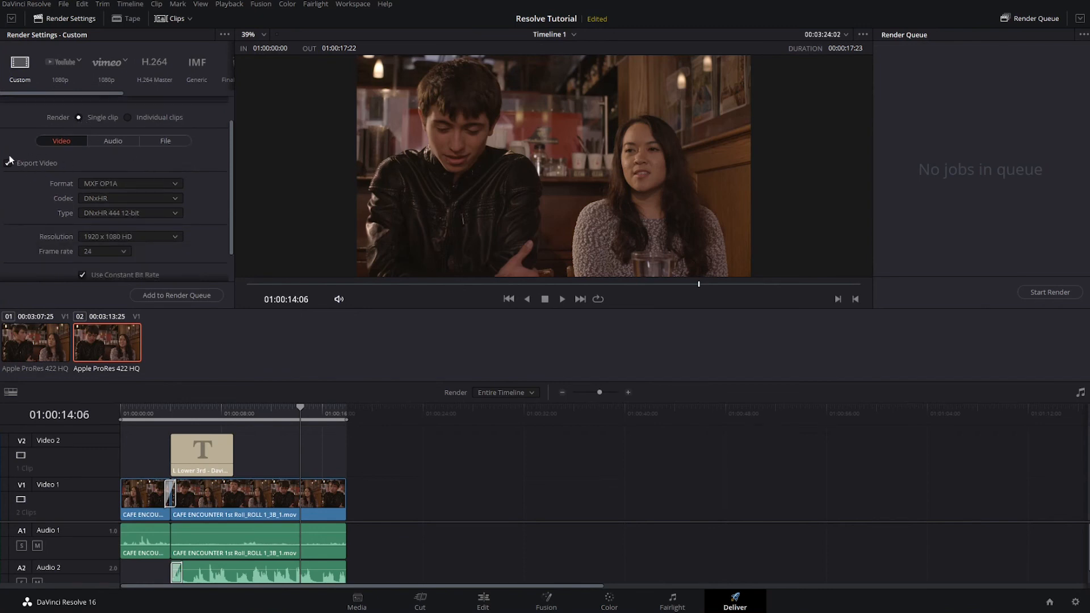
click(125, 182)
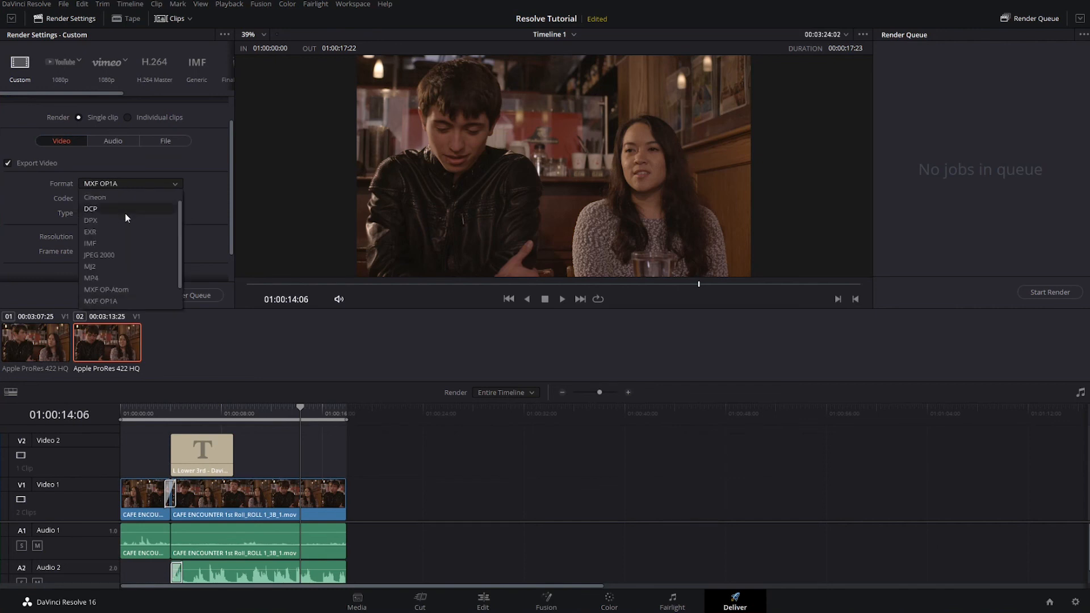
click(120, 276)
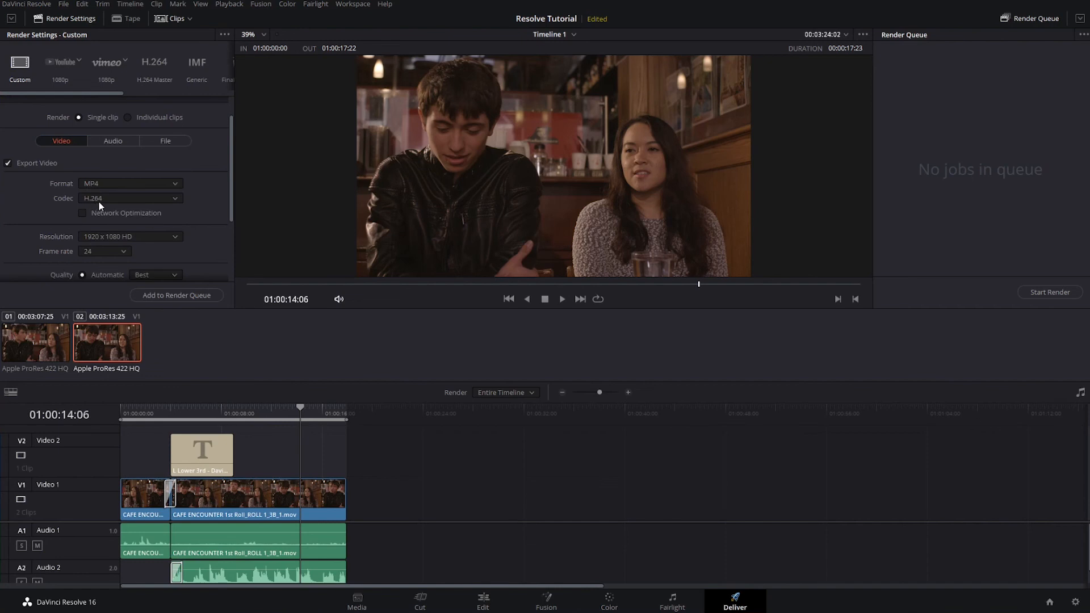
- Keep the export resolution at 1920 x 1080 HD and set the frame rate to 30 (3:2)
click(124, 251)
click(126, 250)
scroll(233, 201, down, 1)
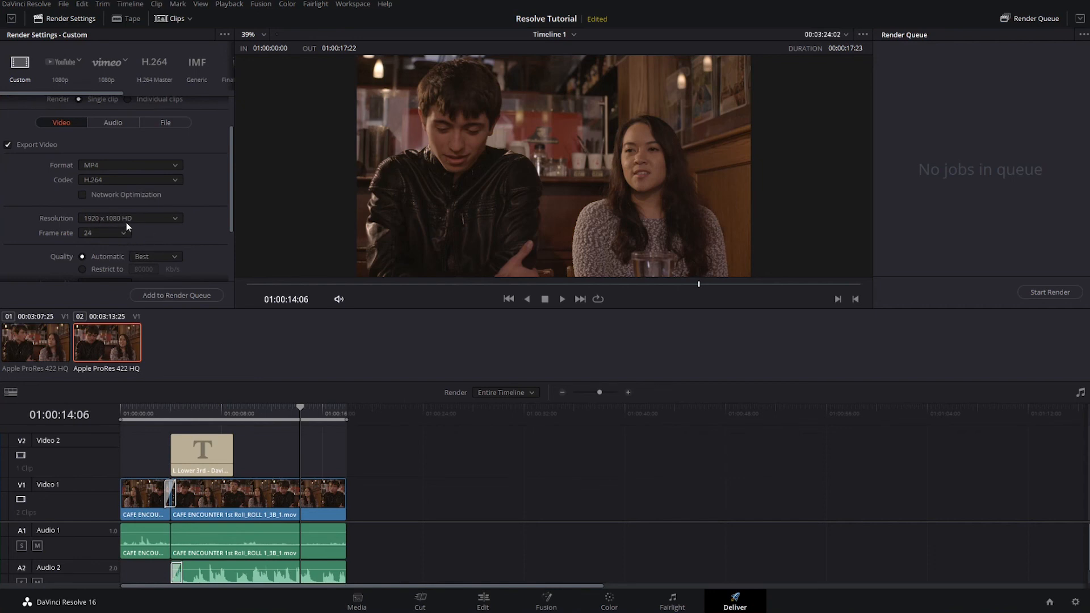
click(175, 220)
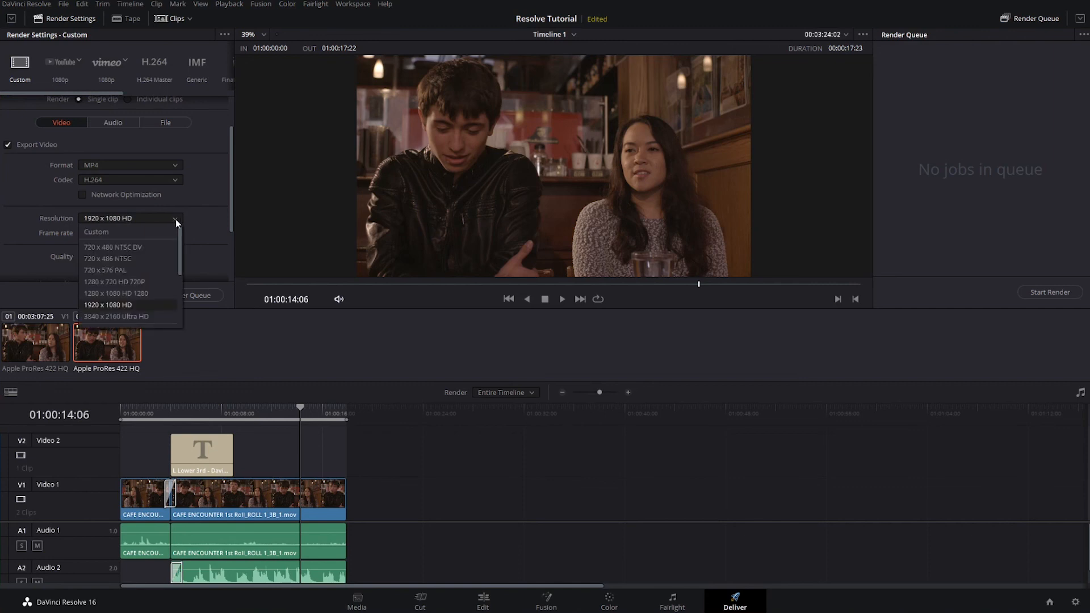
click(137, 305)
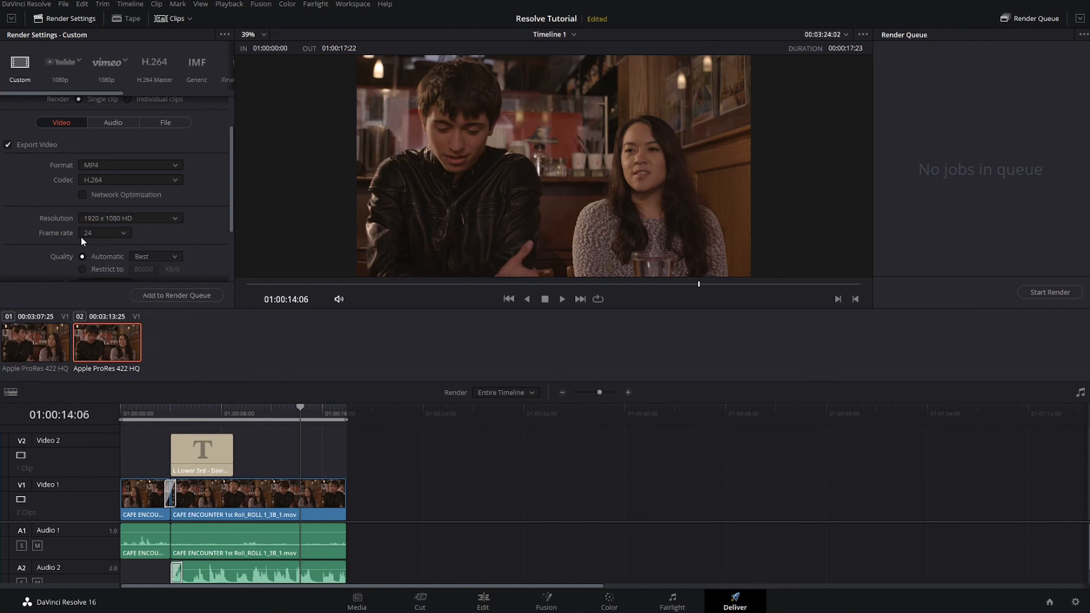
click(124, 234)
scroll(196, 234, down, 3)
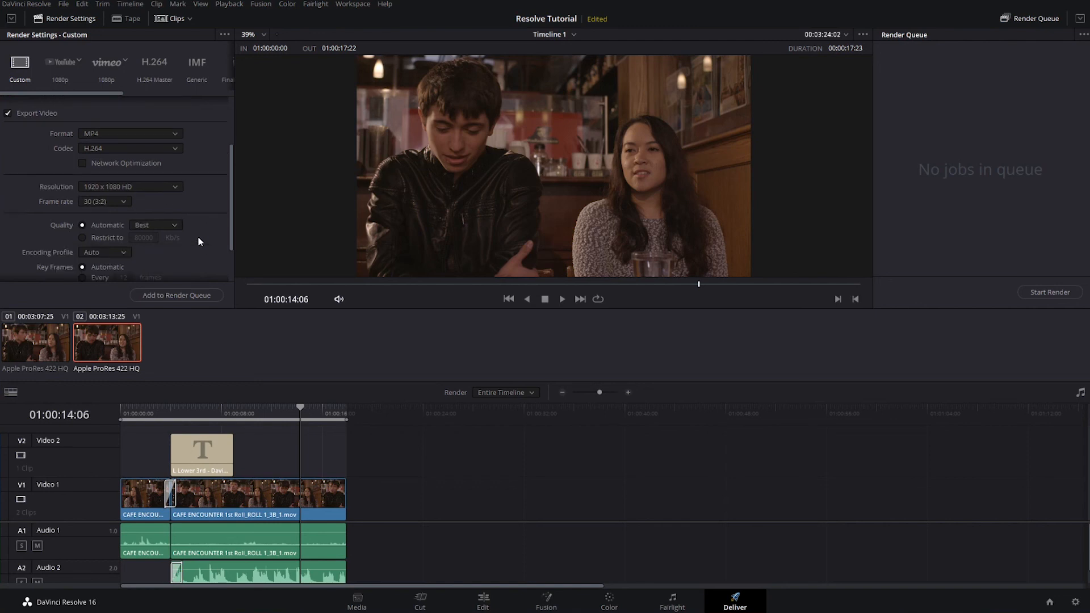
scroll(189, 236, down, 1)
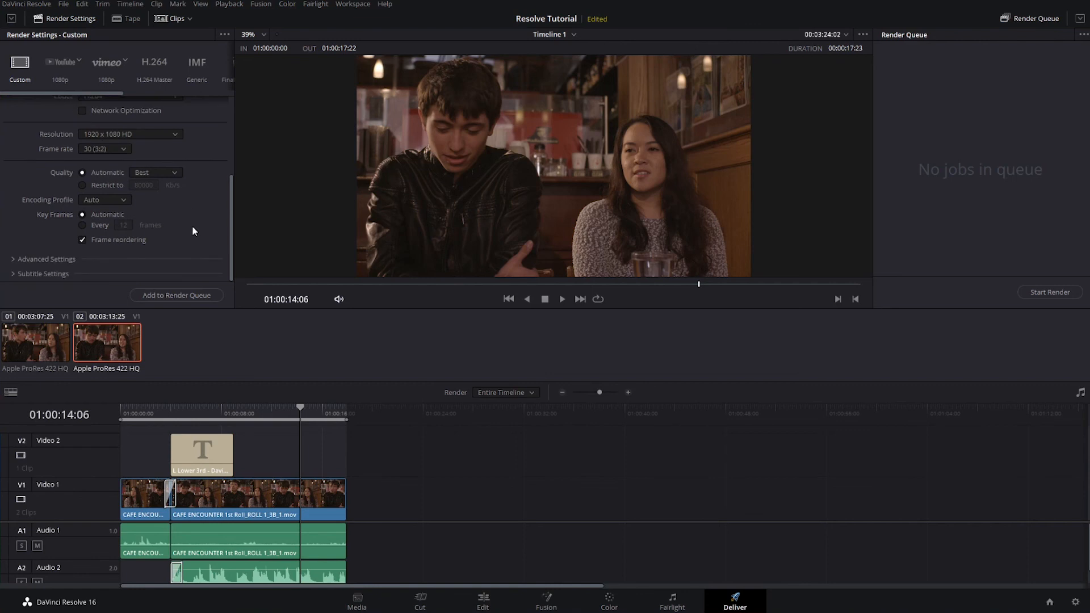
- Review the audio export settings of the custom render, including codec, data rate and output track
scroll(196, 227, up, 4)
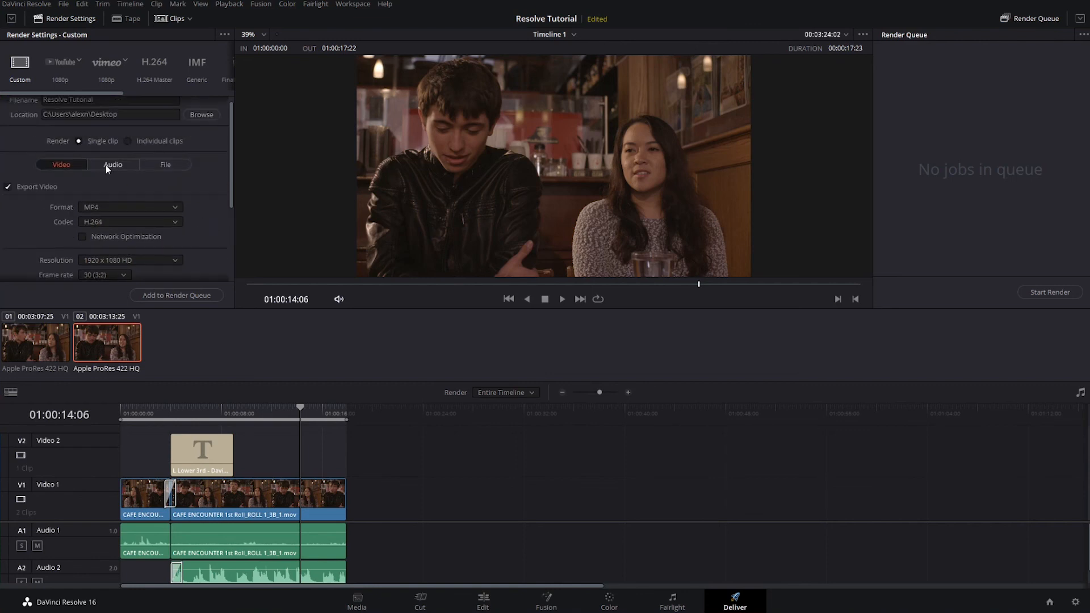
click(109, 165)
scroll(218, 239, down, 1)
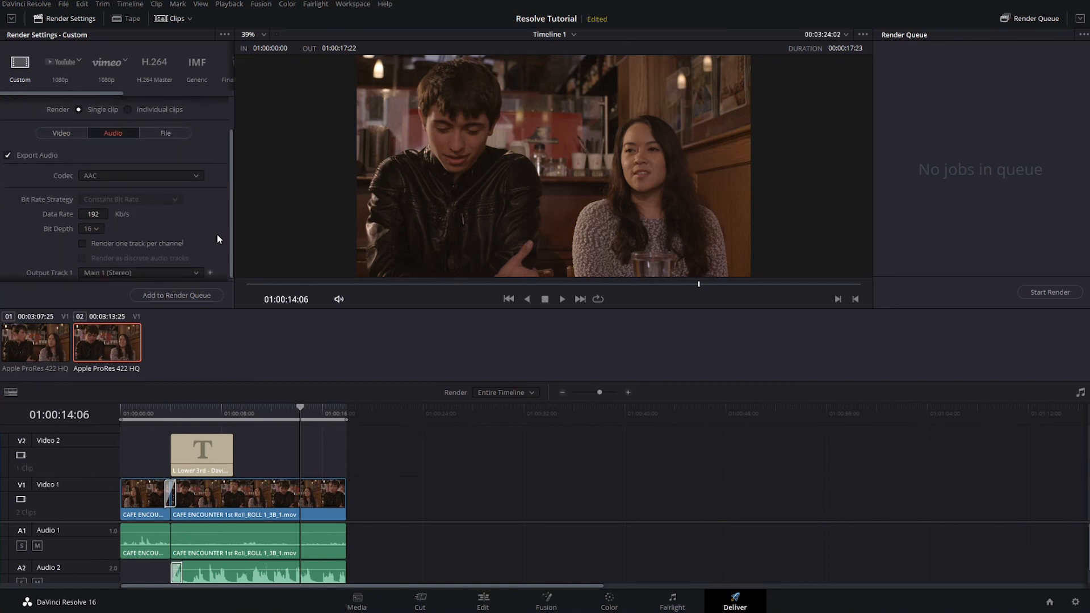
scroll(215, 231, down, 1)
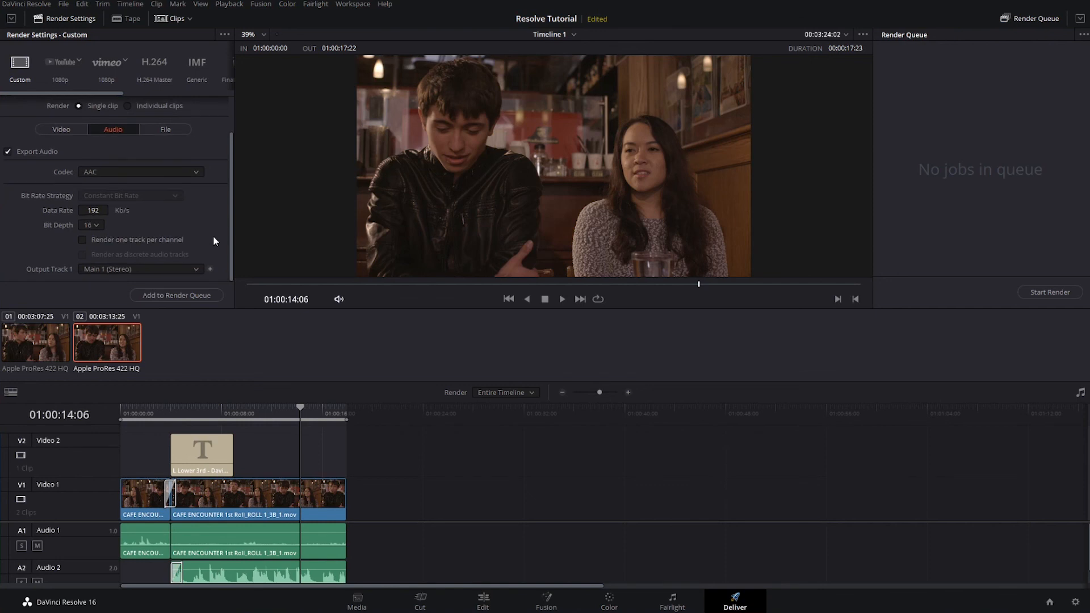
scroll(213, 234, up, 2)
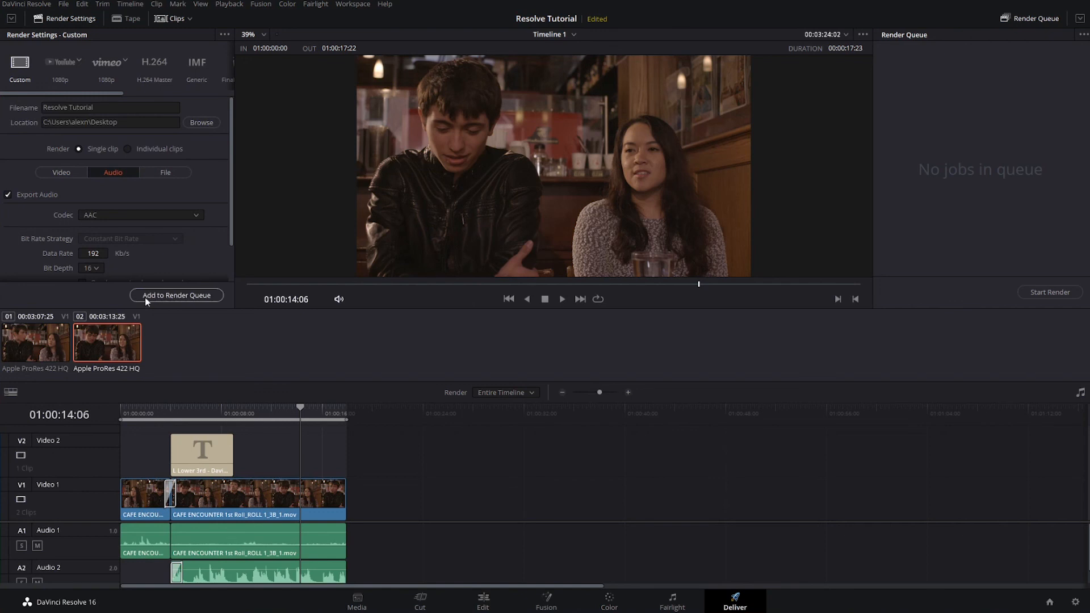
- Add the Resolve Tutorial export of the entire timeline to the render queue and start rendering it
click(173, 295)
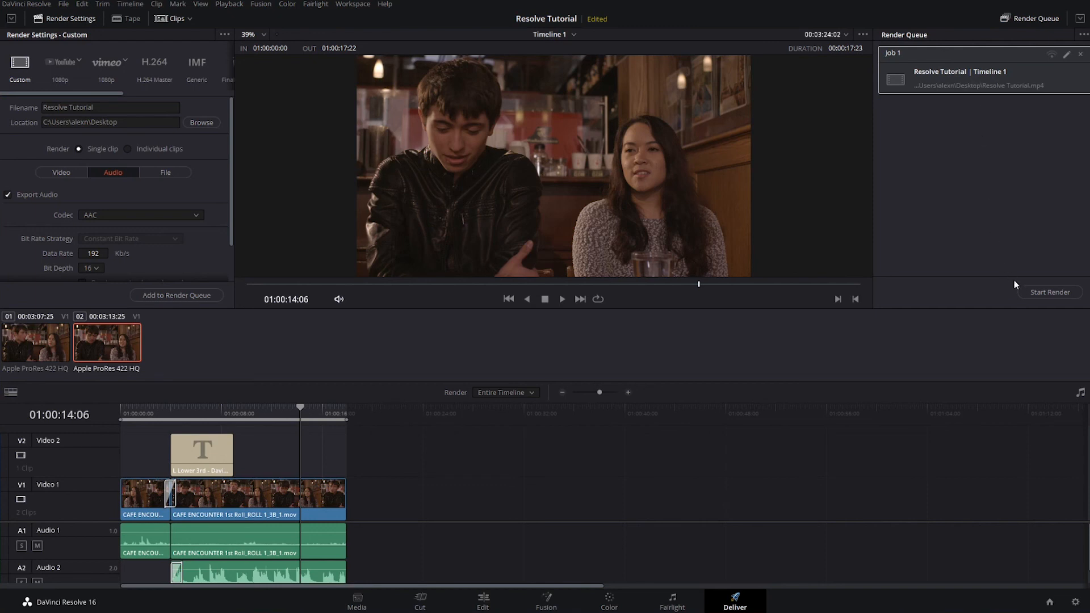
click(1044, 294)
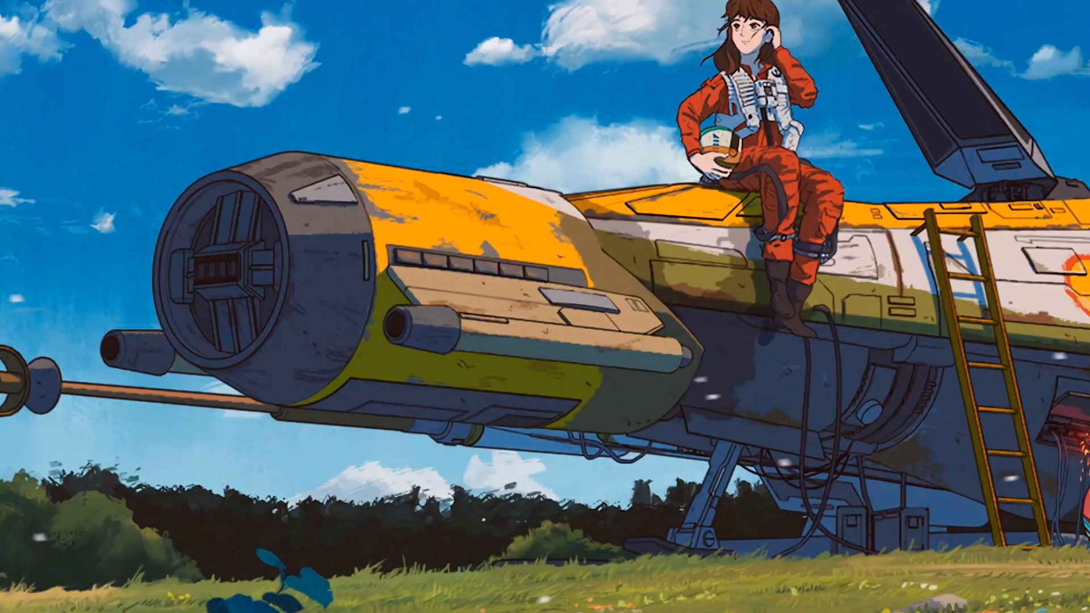
- Play the exported Resolve Tutorial video from the desktop to check the title and picture, pause it and close the player
drag(321, 251, 327, 250)
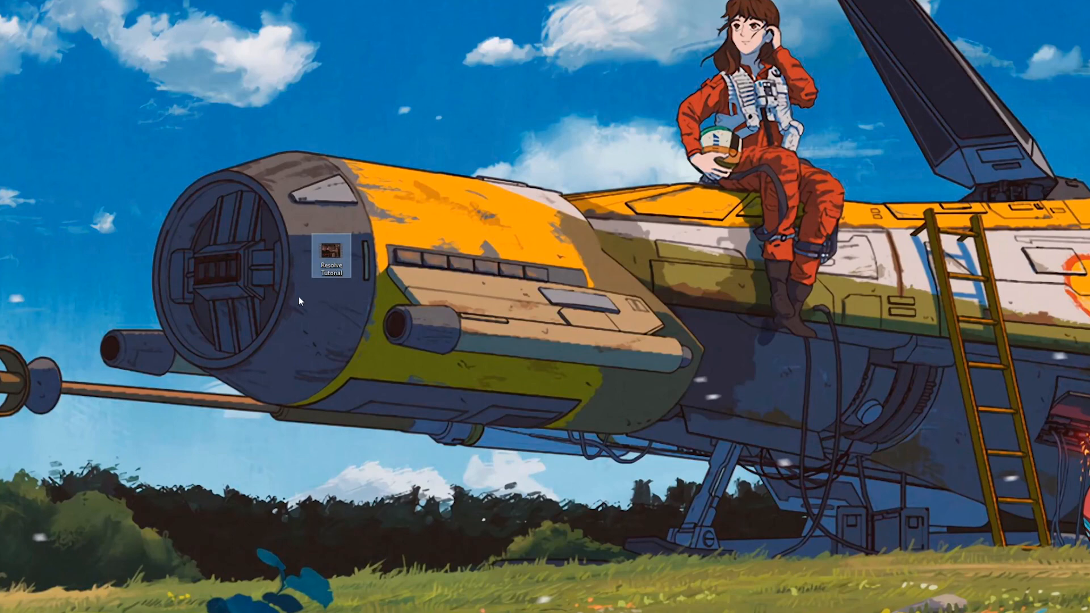
double_click(329, 257)
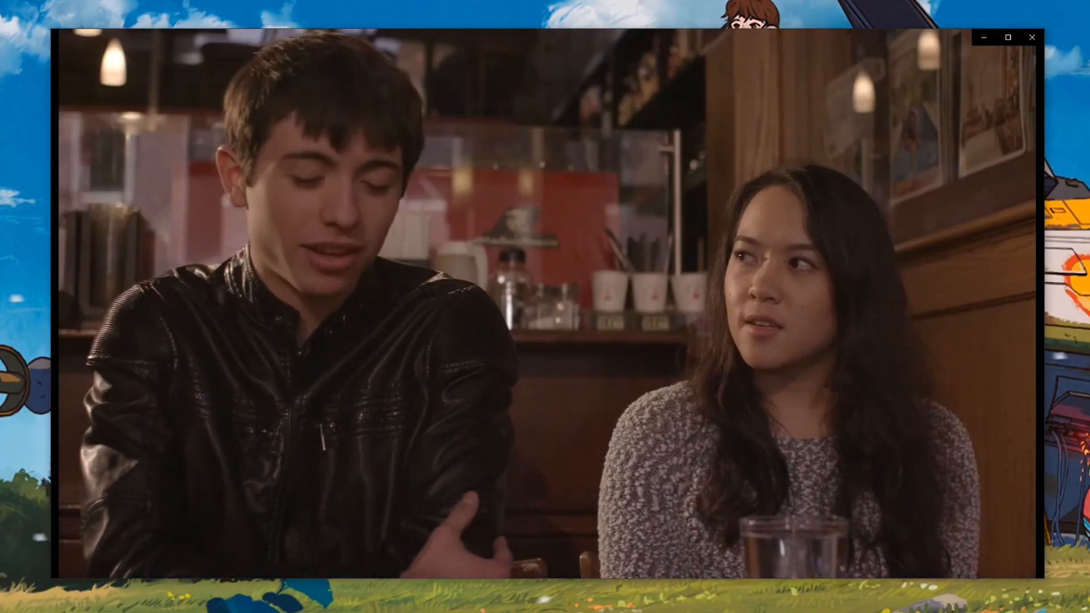
mouse_move(379, 374)
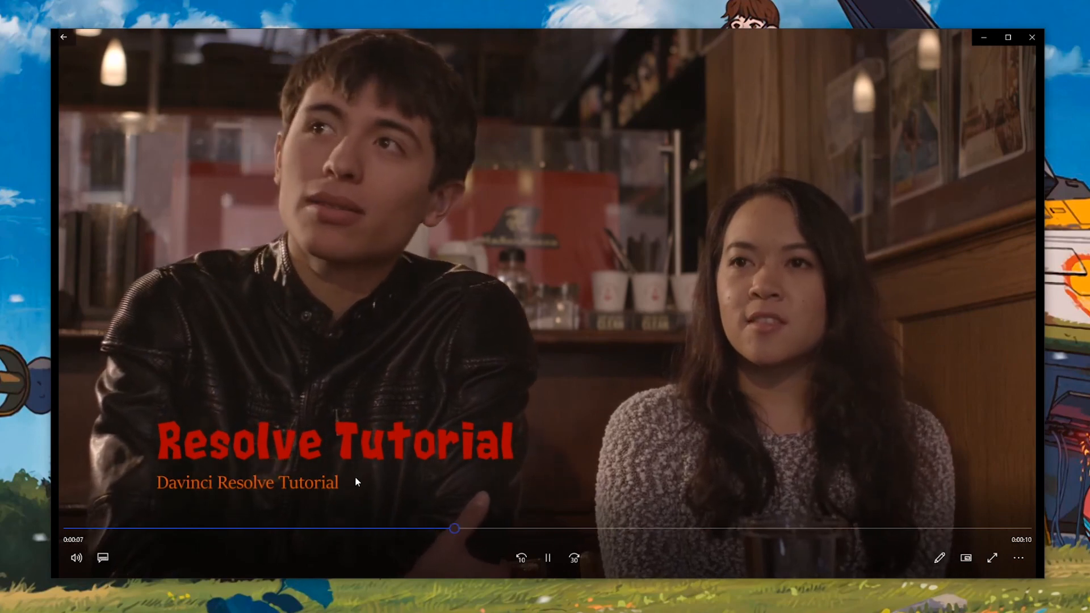
click(547, 557)
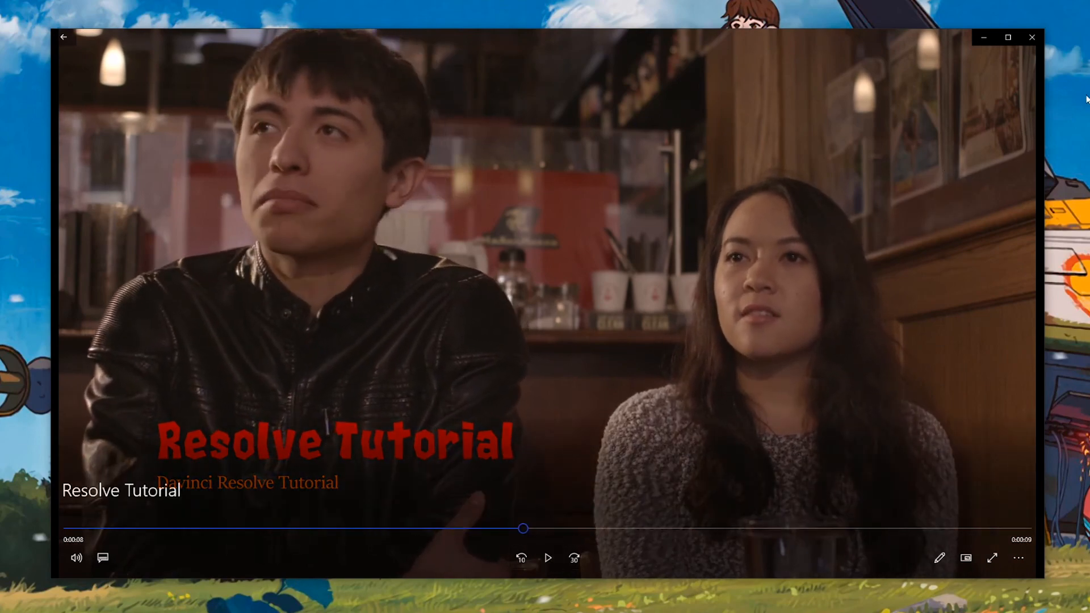
click(1033, 38)
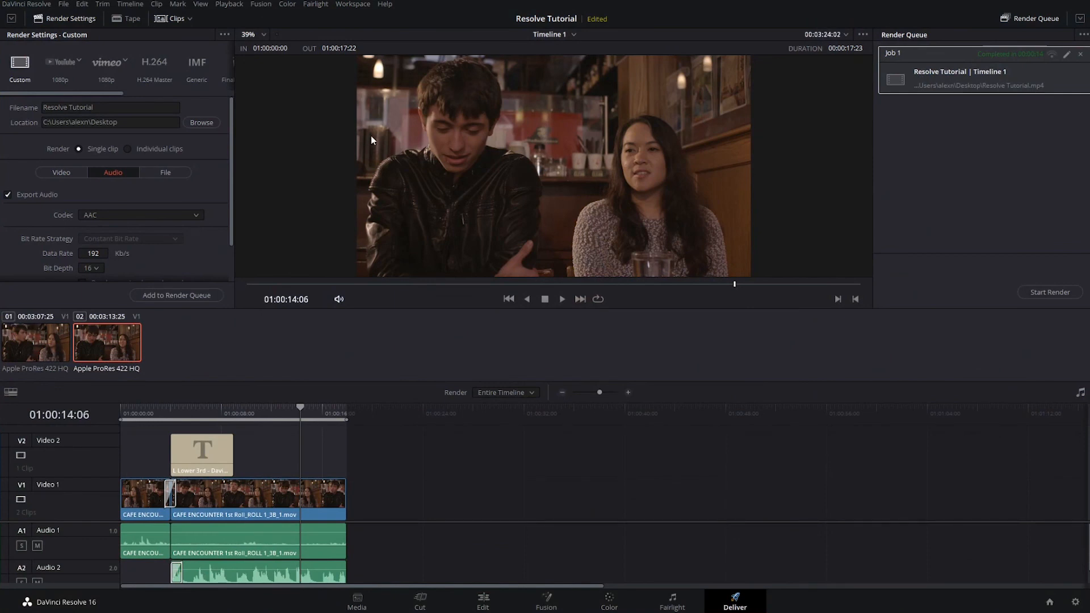
- Save the current Resolve Tutorial project under its existing name
click(64, 4)
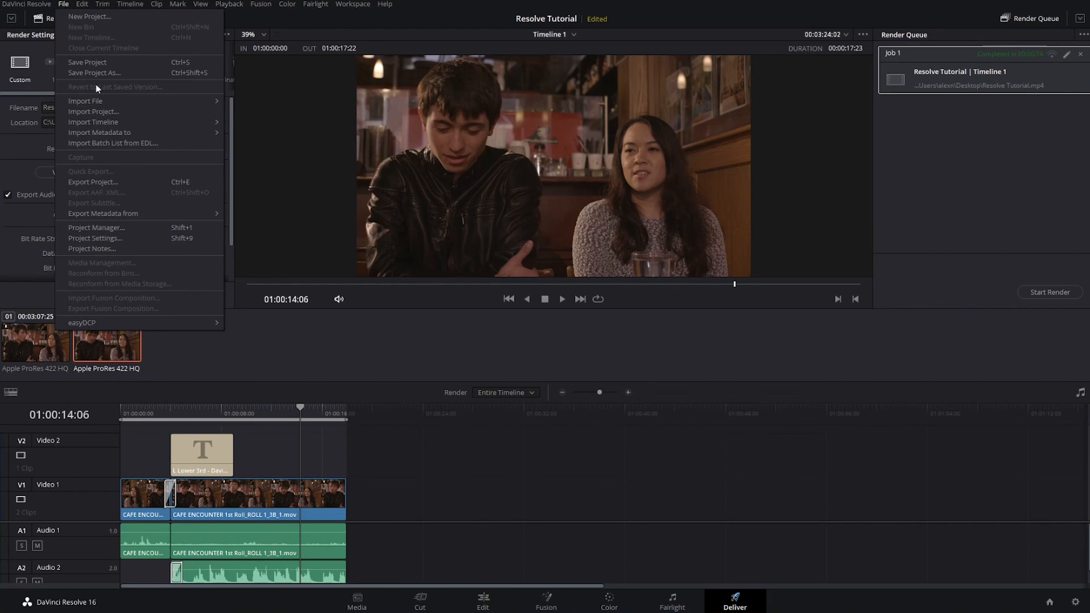
click(108, 62)
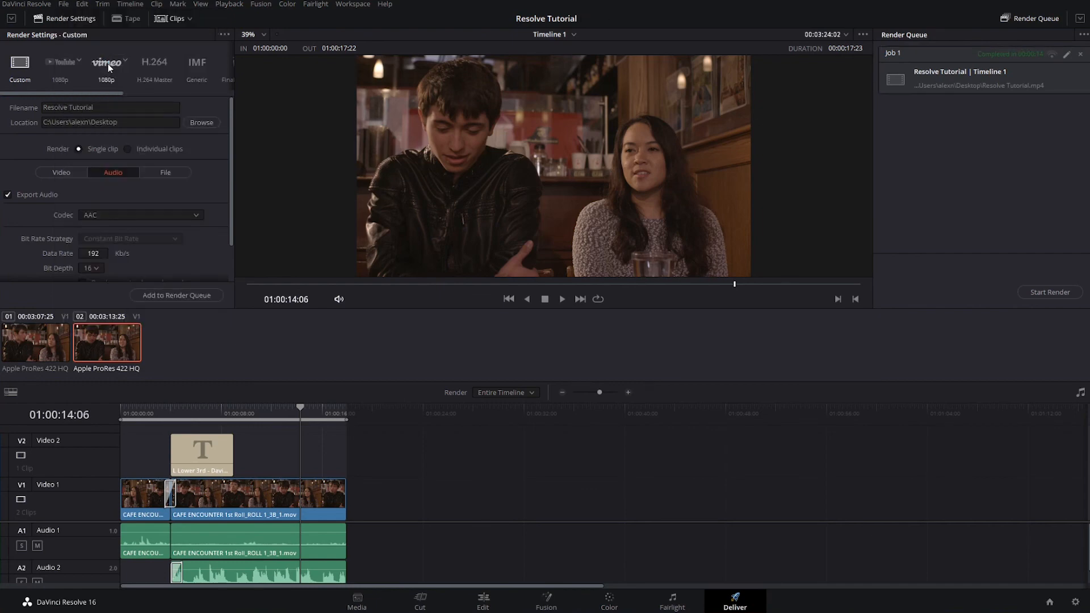